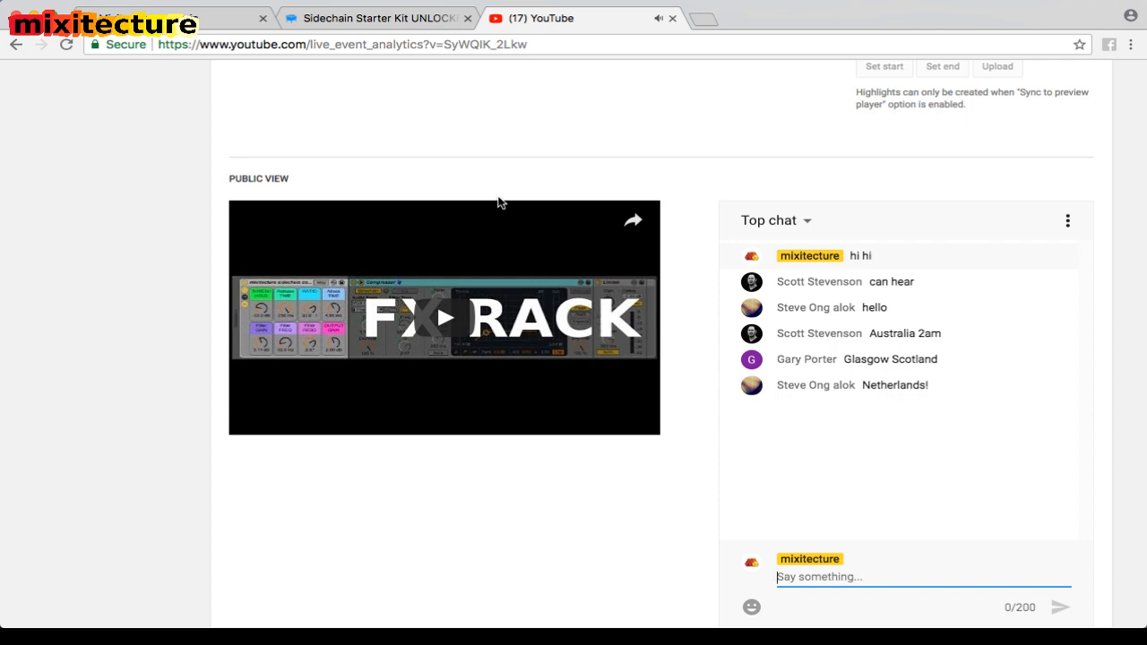
- Switch to Ableton Live, launch the scene containing the kick, bassline, INSTR and DRUMS clips, and check the live chat in Chrome during playback
{"action": "key", "text": "super+Tab"}
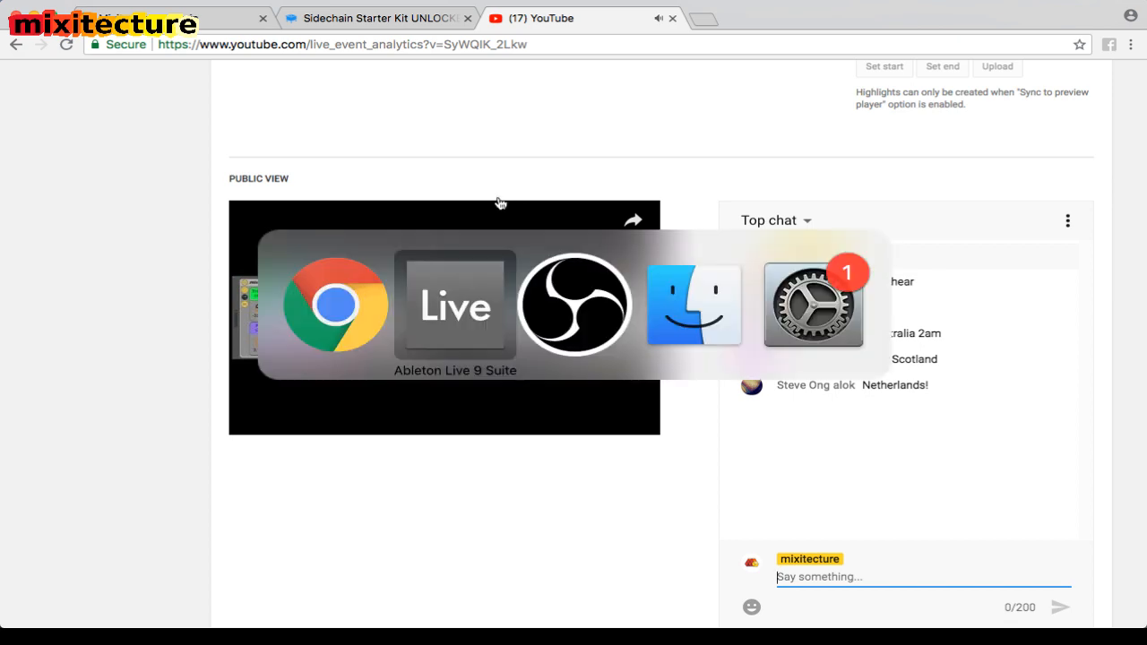
{"action": "left_click", "coordinate": [500, 199]}
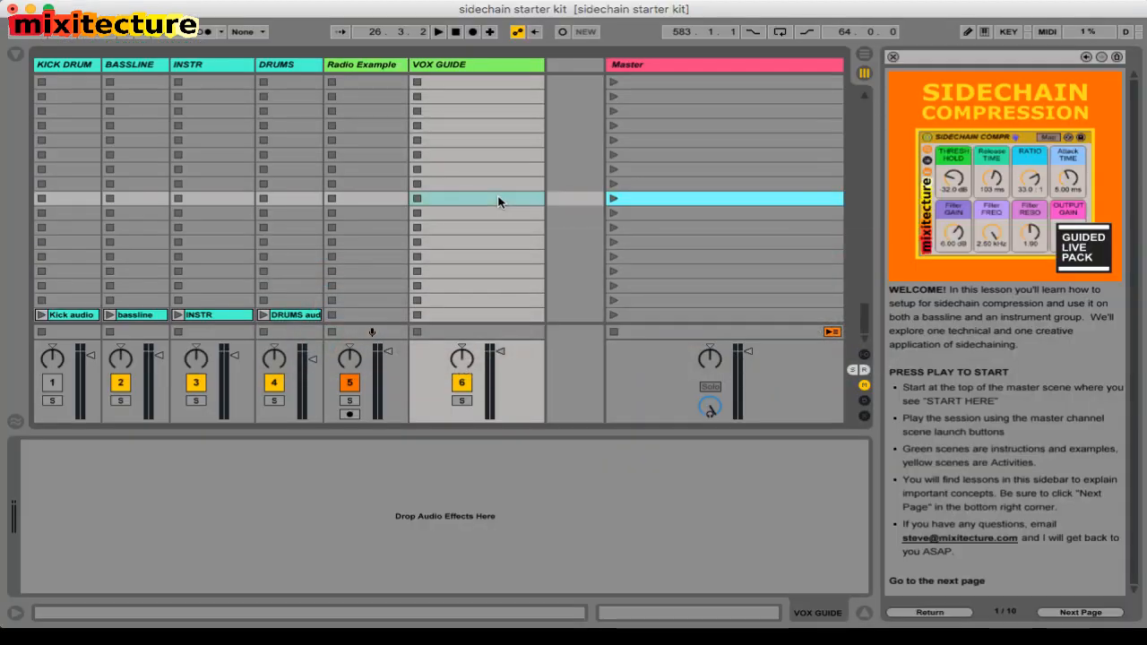
{"action": "key", "text": "Return"}
{"action": "key", "text": "Return"}
{"action": "key", "text": "Down"}
{"action": "key", "text": "Down"}
{"action": "key", "text": "Down"}
{"action": "key", "text": "Down"}
{"action": "key", "text": "Down"}
{"action": "key", "text": "Down"}
{"action": "key", "text": "Down"}
{"action": "key", "text": "Down"}
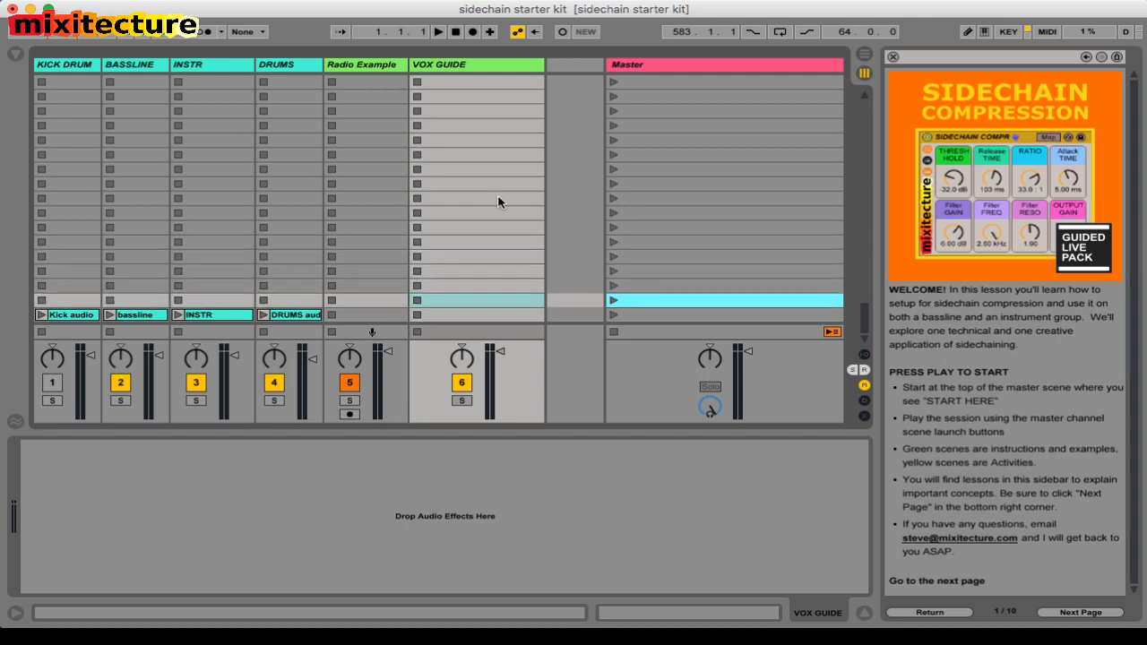
{"action": "key", "text": "Return"}
{"action": "key", "text": "super+Tab"}
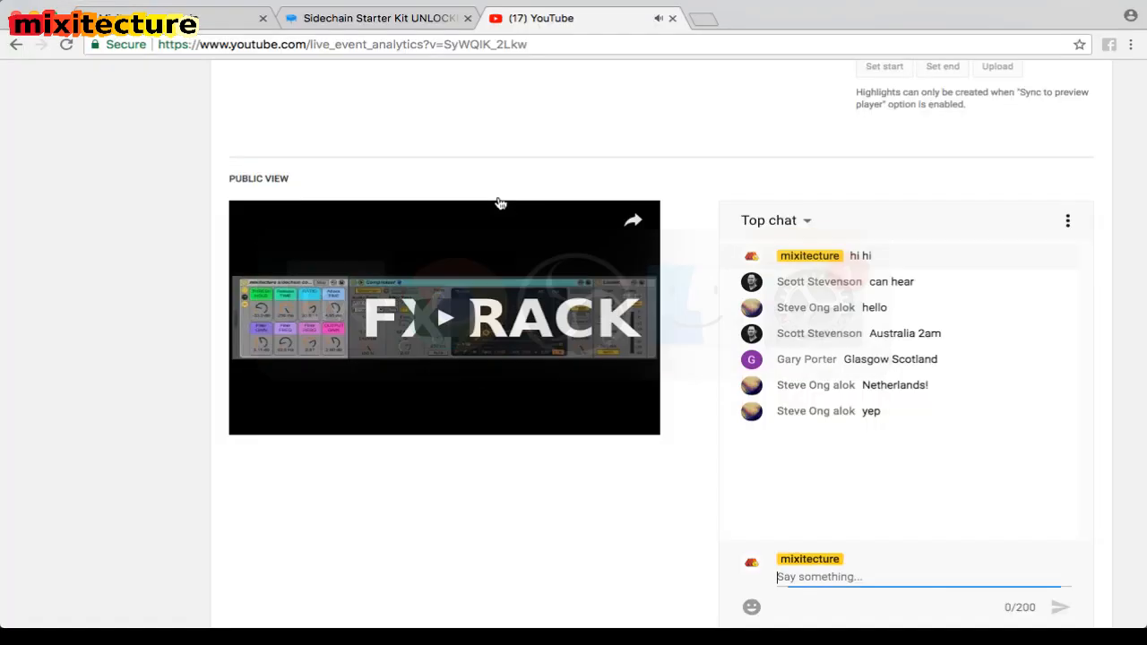
{"action": "key", "text": "super+Tab"}
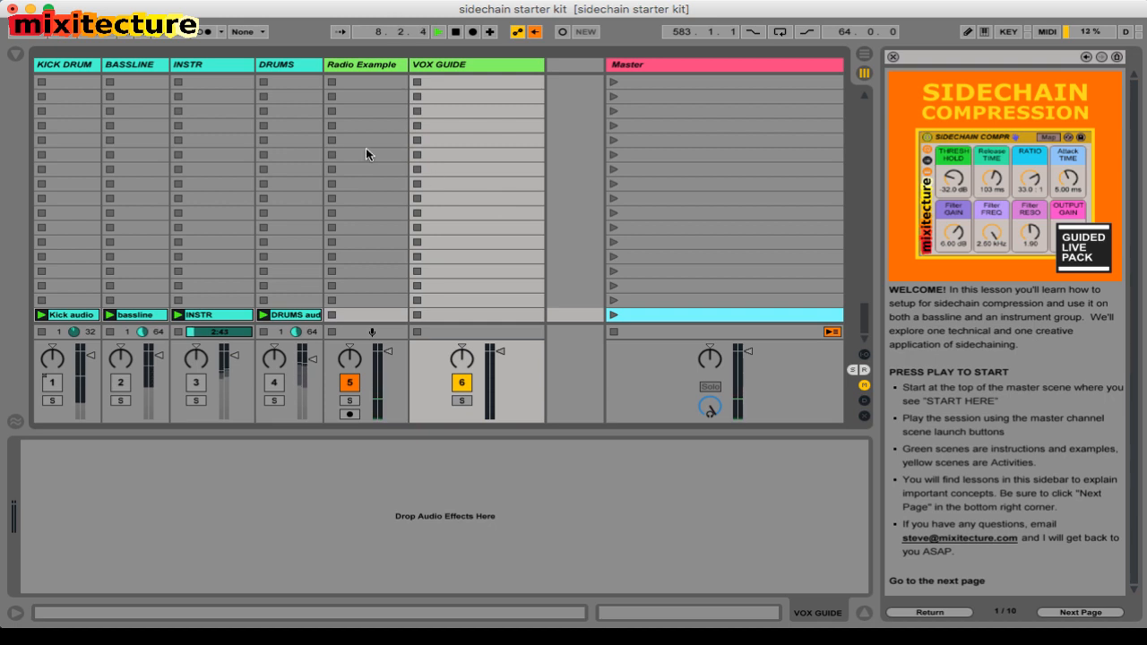
- Inspect the device chains of the DRUMS and KICK DRUM tracks and the tracks between them
{"action": "left_click", "coordinate": [274, 68]}
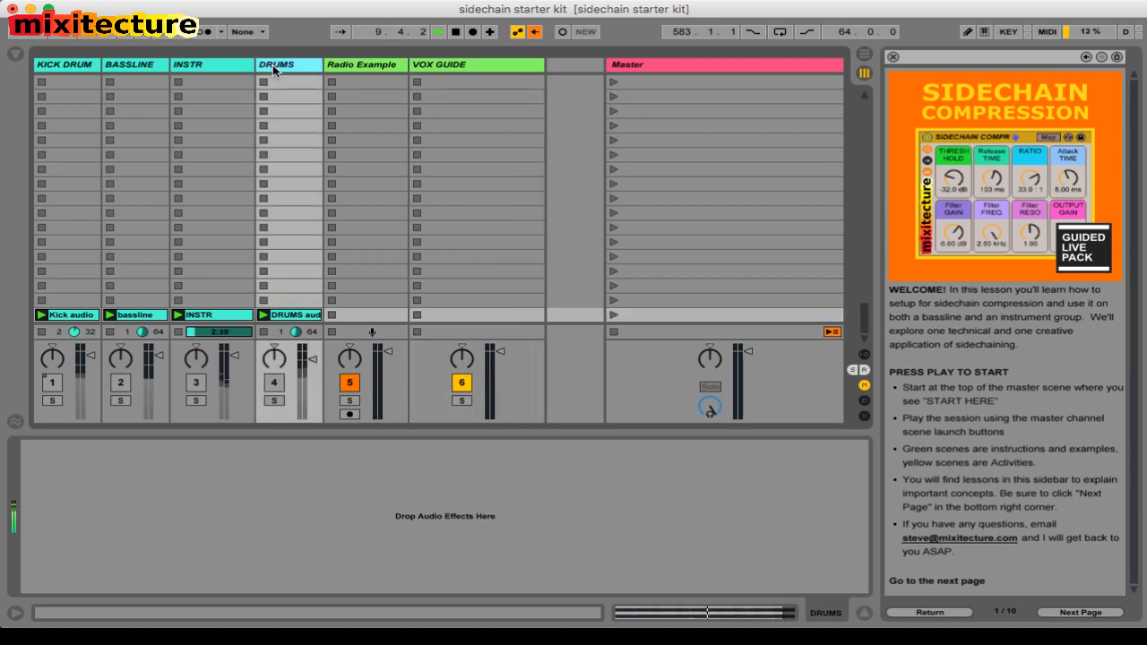
{"action": "left_click", "coordinate": [67, 68]}
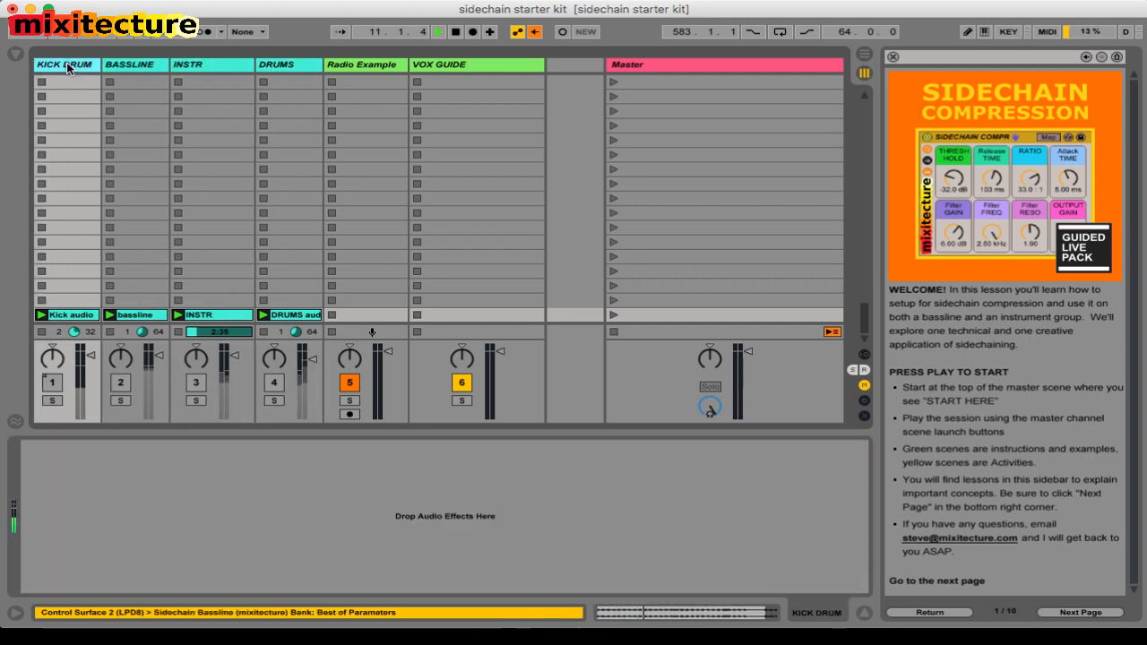
{"action": "key", "text": "Right"}
{"action": "key", "text": "Right"}
{"action": "key", "text": "Right"}
{"action": "key", "text": "Left"}
{"action": "key", "text": "Left"}
{"action": "key", "text": "Left"}
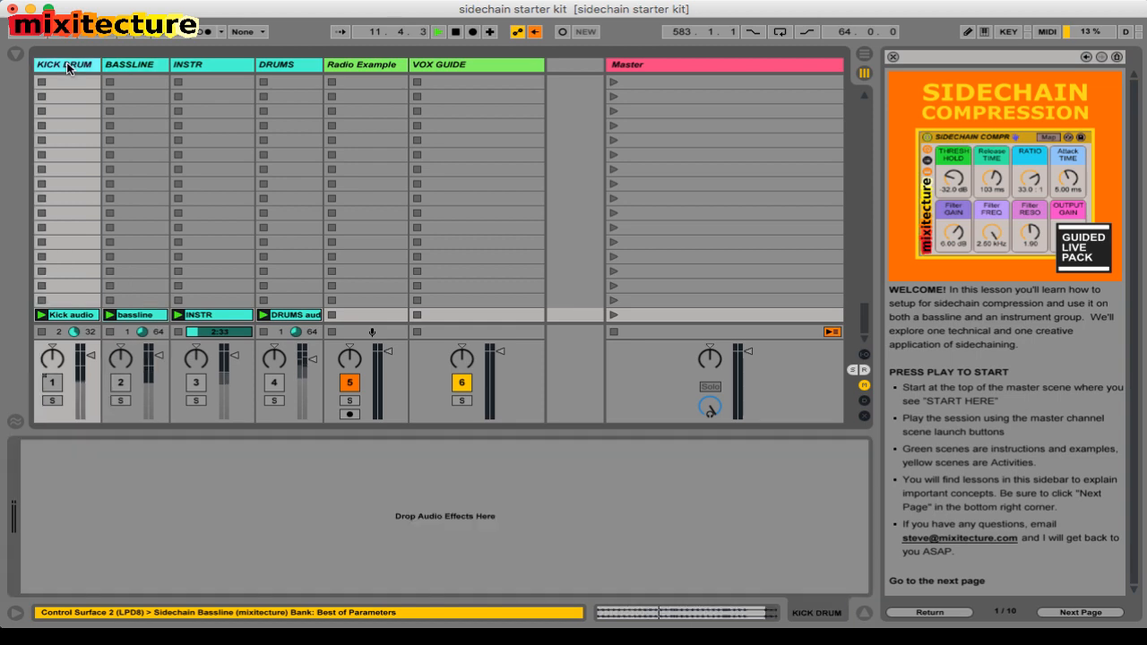
- Fold the Sidechain Bassline rack on the BASSLINE track and show the browser
{"action": "key", "text": "Right"}
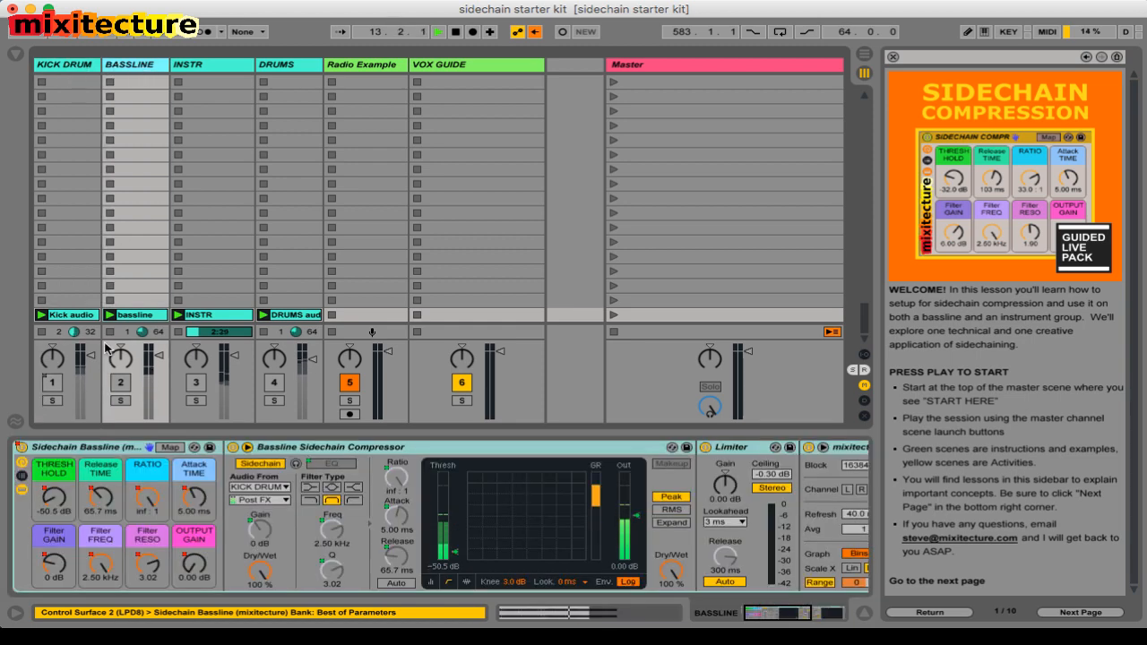
{"action": "double_click", "coordinate": [105, 447]}
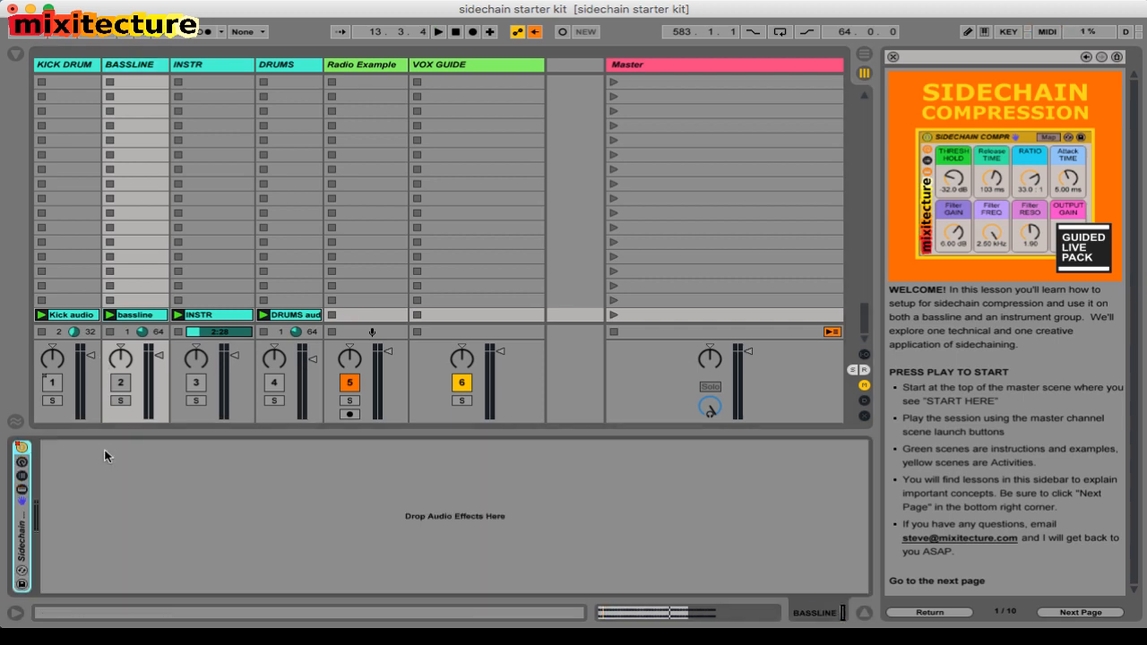
{"action": "key", "text": "super+alt+b"}
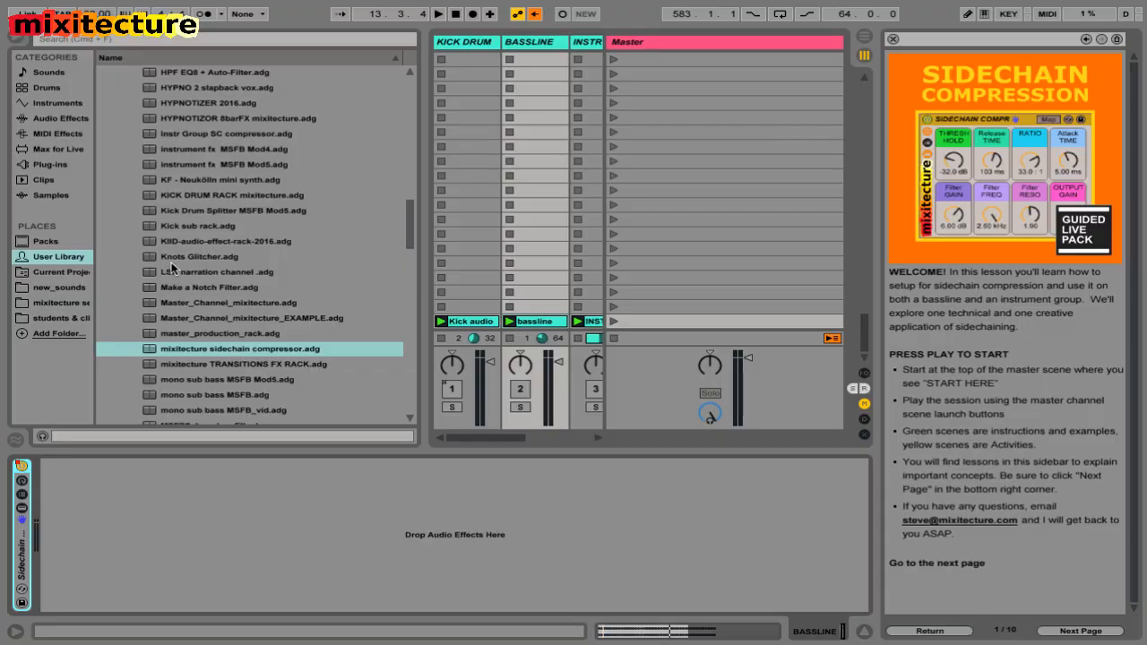
{"action": "left_click", "coordinate": [224, 258]}
{"action": "scroll", "coordinate": [224, 252], "scroll_direction": "up", "scroll_amount": 3}
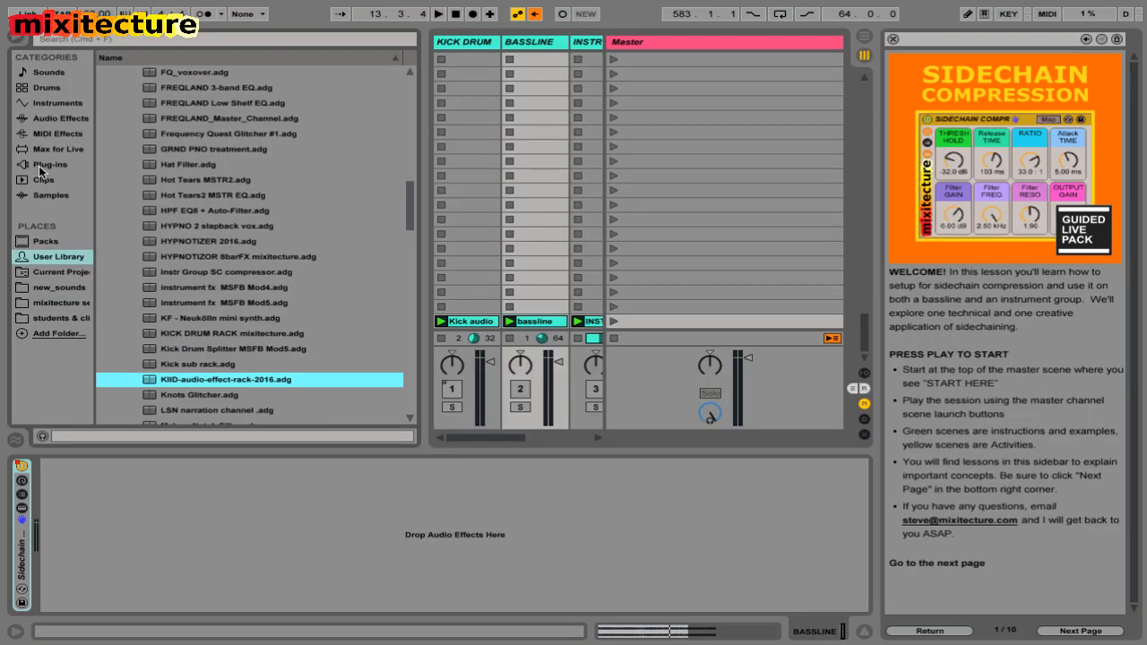
{"action": "left_click", "coordinate": [49, 103]}
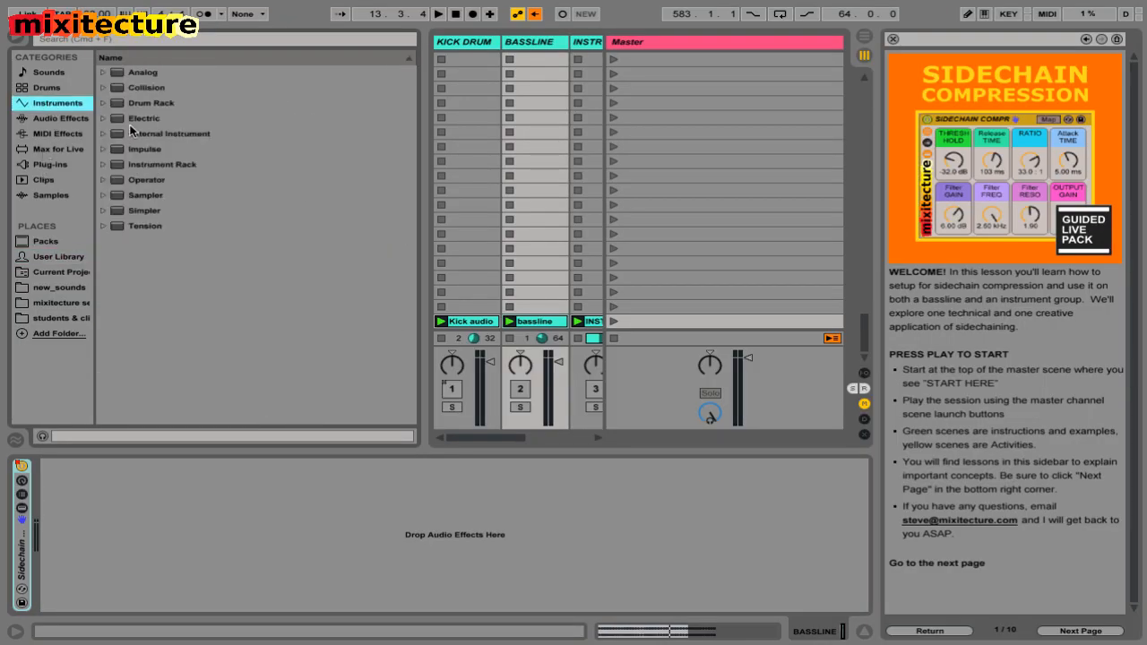
{"action": "left_click", "coordinate": [140, 134]}
{"action": "key", "text": "Down"}
{"action": "key", "text": "Down"}
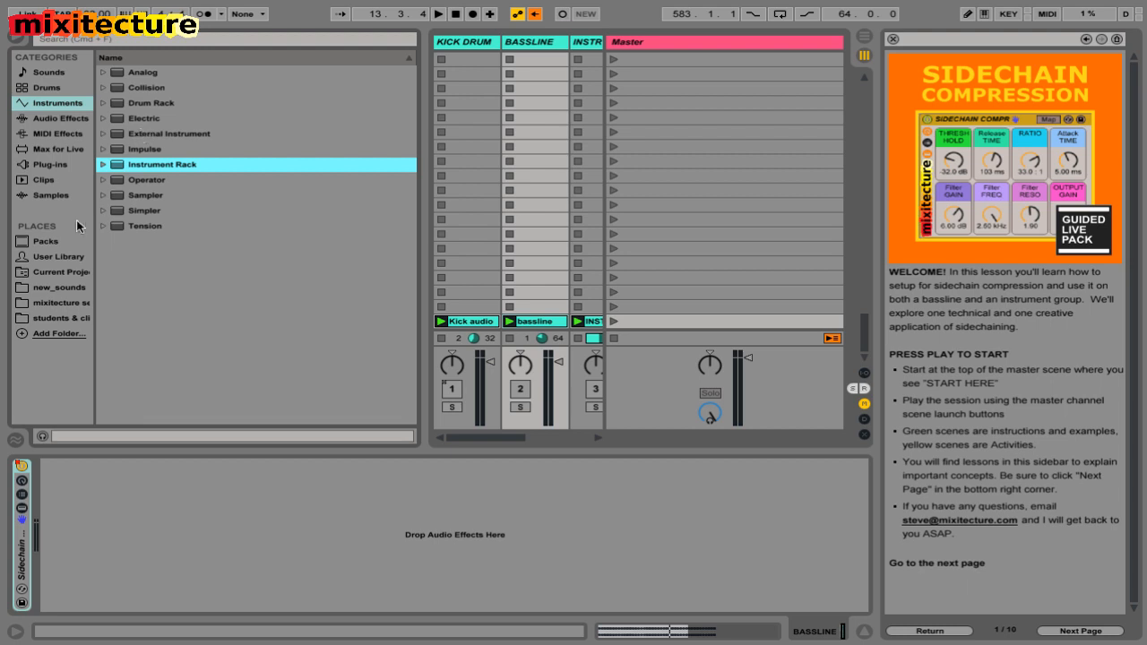
- Browse the User Library's Presets to the Audio Effect Rack folder and find the Sidechain Bassline (mixitecture) preset
{"action": "left_click", "coordinate": [49, 258]}
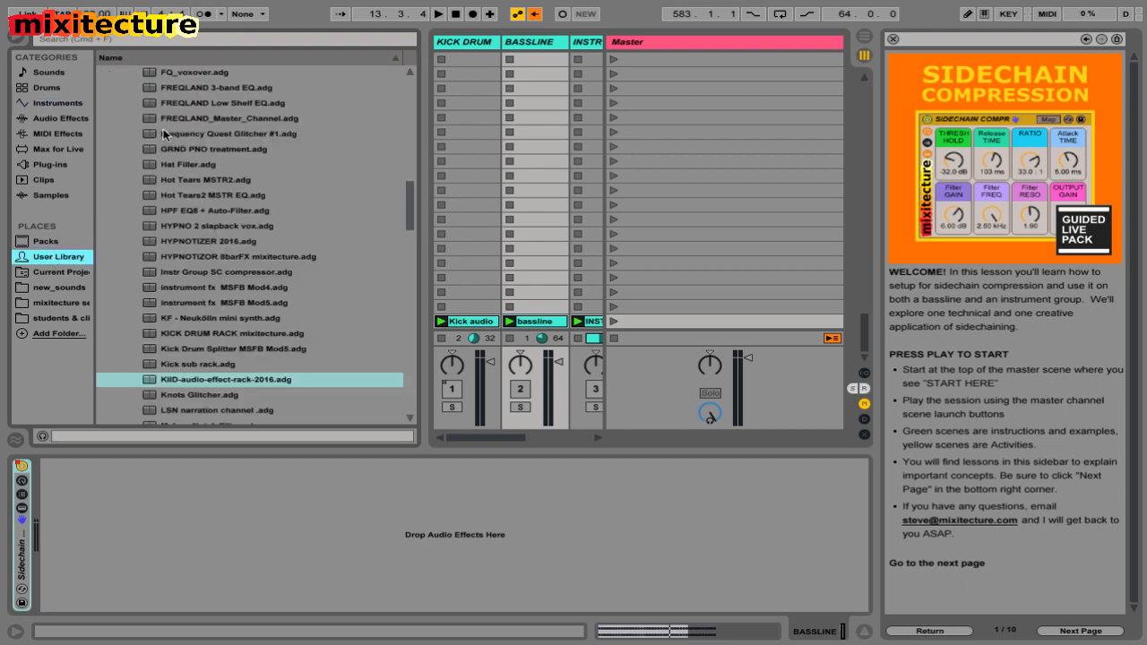
{"action": "scroll", "coordinate": [134, 198], "scroll_direction": "up", "scroll_amount": 15}
{"action": "left_click", "coordinate": [102, 136]}
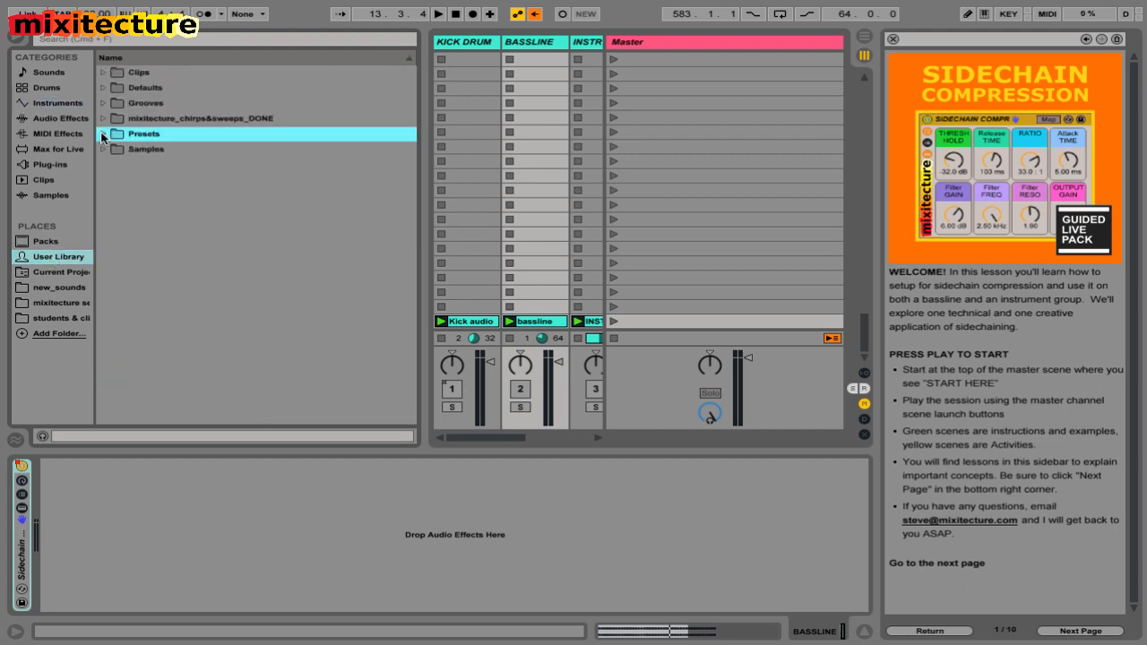
{"action": "key", "text": "Right"}
{"action": "key", "text": "Down"}
{"action": "key", "text": "Left"}
{"action": "key", "text": "Right"}
{"action": "key", "text": "Down"}
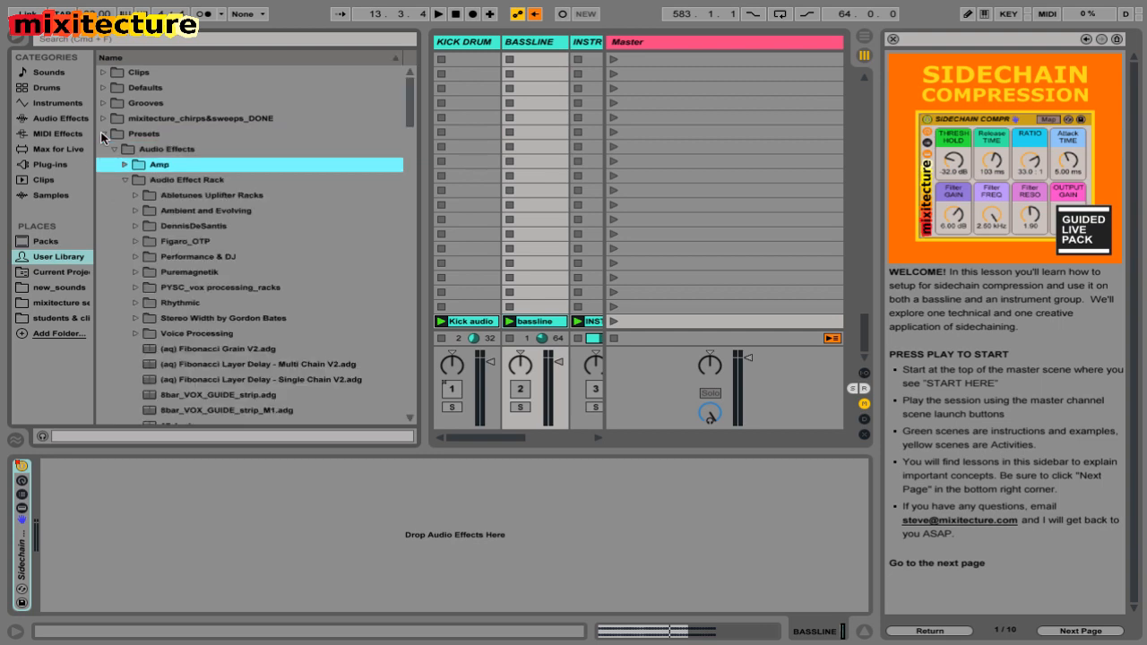
{"action": "key", "text": "Down"}
{"action": "key", "text": "Left"}
{"action": "key", "text": "Right"}
{"action": "scroll", "coordinate": [207, 202], "scroll_direction": "down", "scroll_amount": 20}
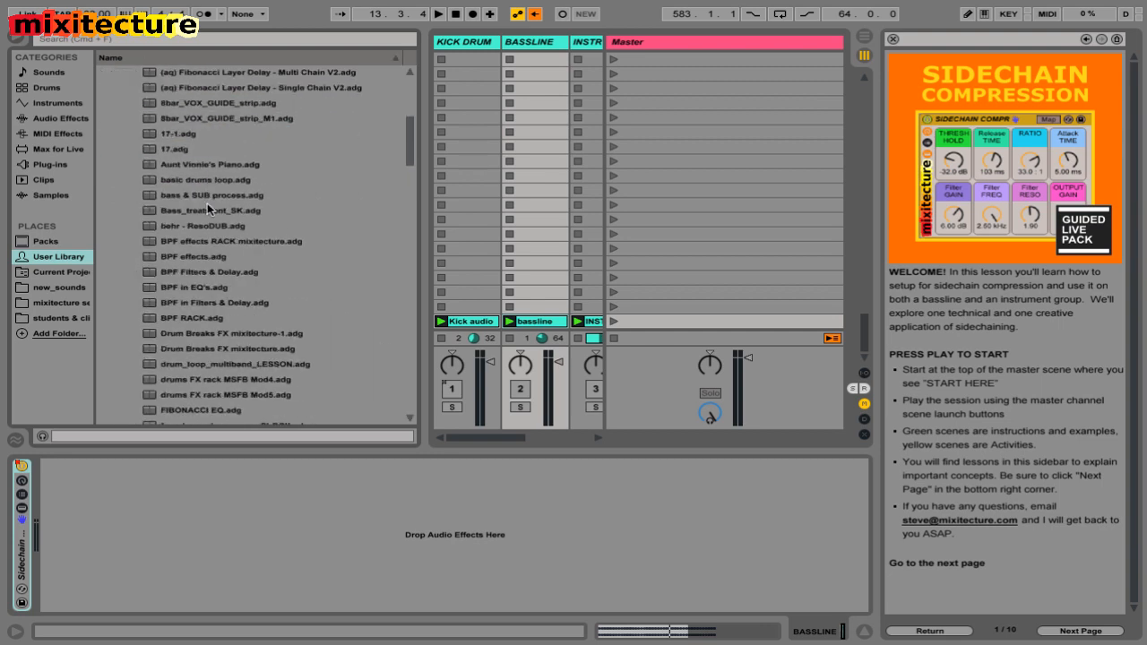
{"action": "scroll", "coordinate": [207, 202], "scroll_direction": "down", "scroll_amount": 15}
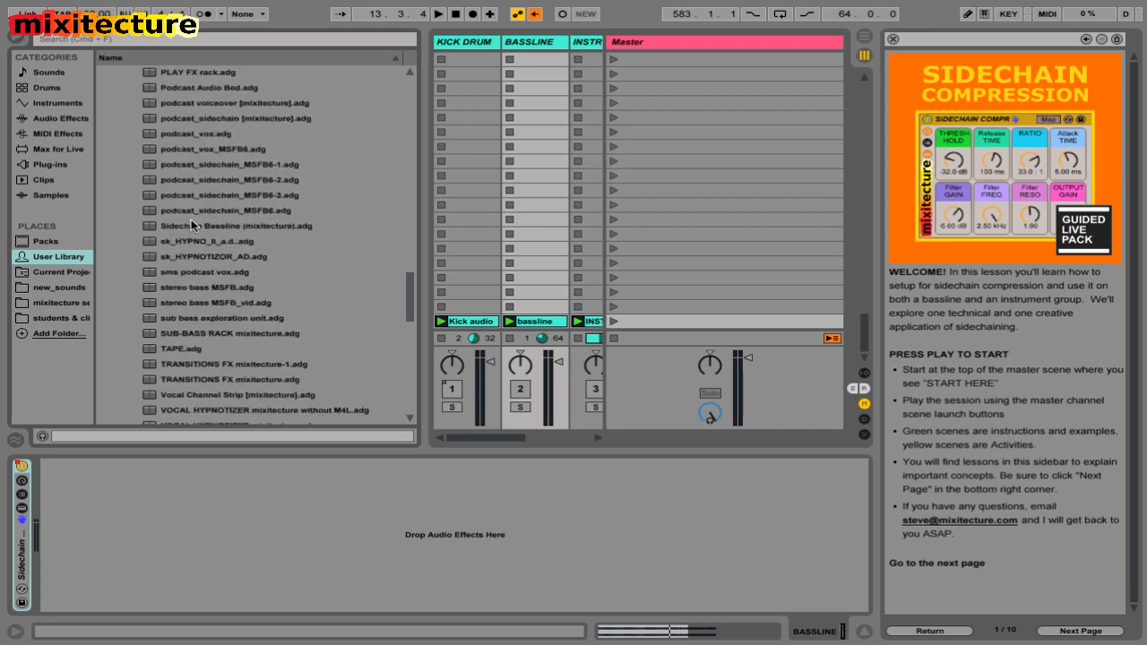
- Load Sidechain Bassline (mixitecture).adg onto the BASSLINE track and hide the browser
{"action": "left_click", "coordinate": [191, 225]}
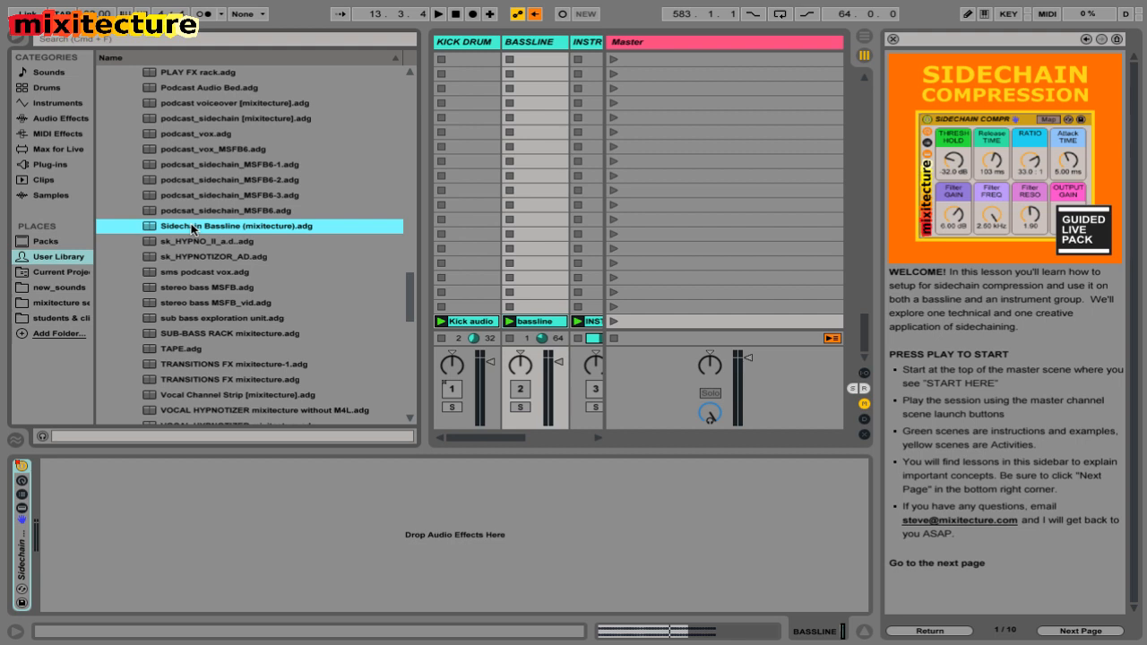
{"action": "double_click", "coordinate": [191, 226]}
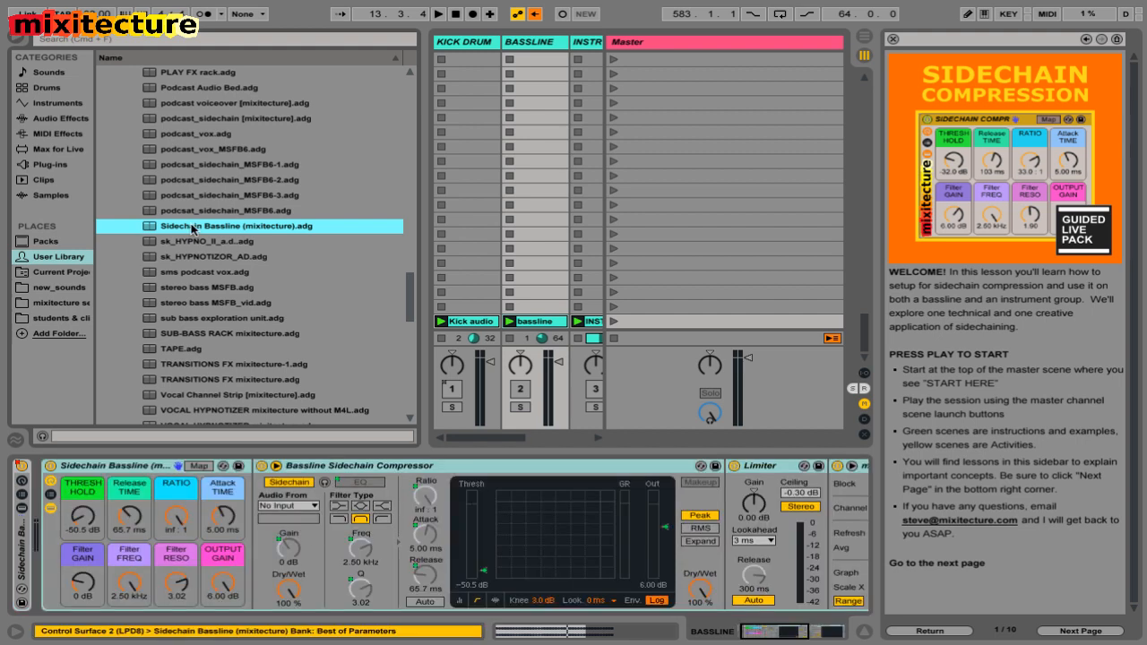
{"action": "left_click", "coordinate": [144, 468]}
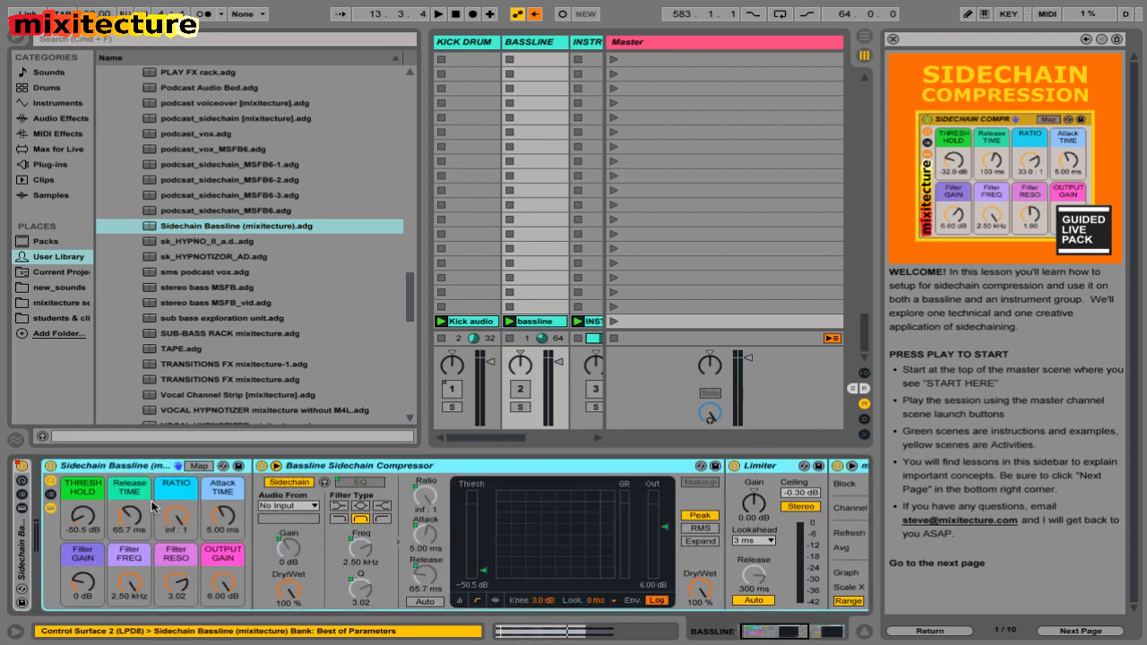
{"action": "key", "text": "ctrl+alt+b"}
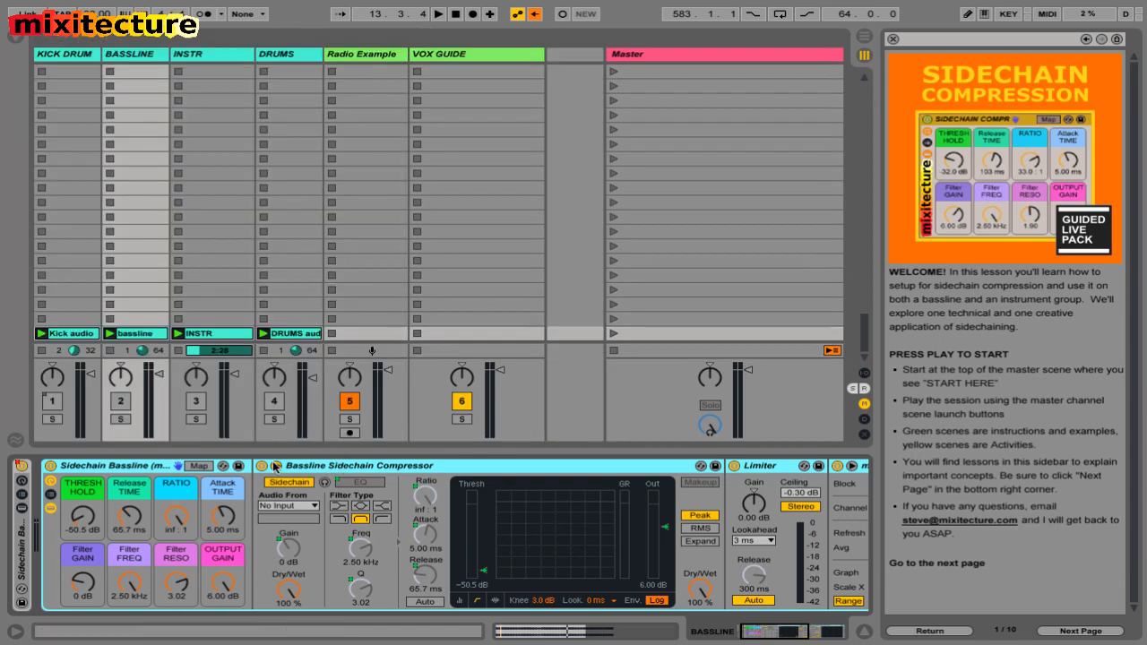
- Set the sidechain Audio From source of the newly loaded Bassline Sidechain Compressor to KICK DRUM
{"action": "left_click", "coordinate": [287, 505]}
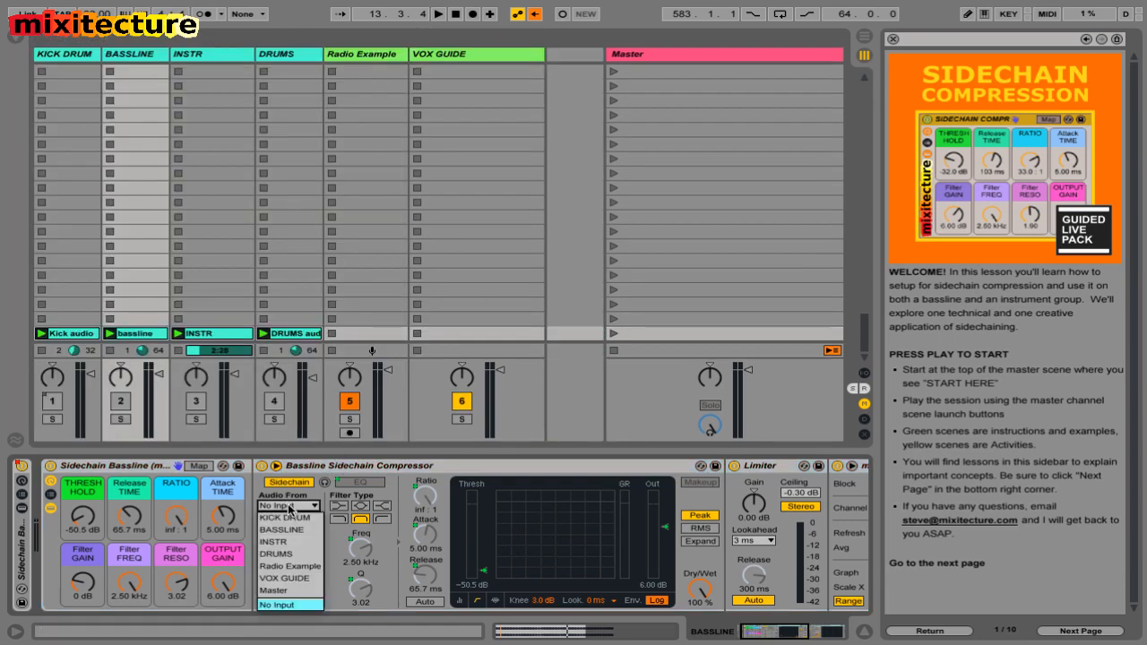
{"action": "left_click", "coordinate": [288, 508]}
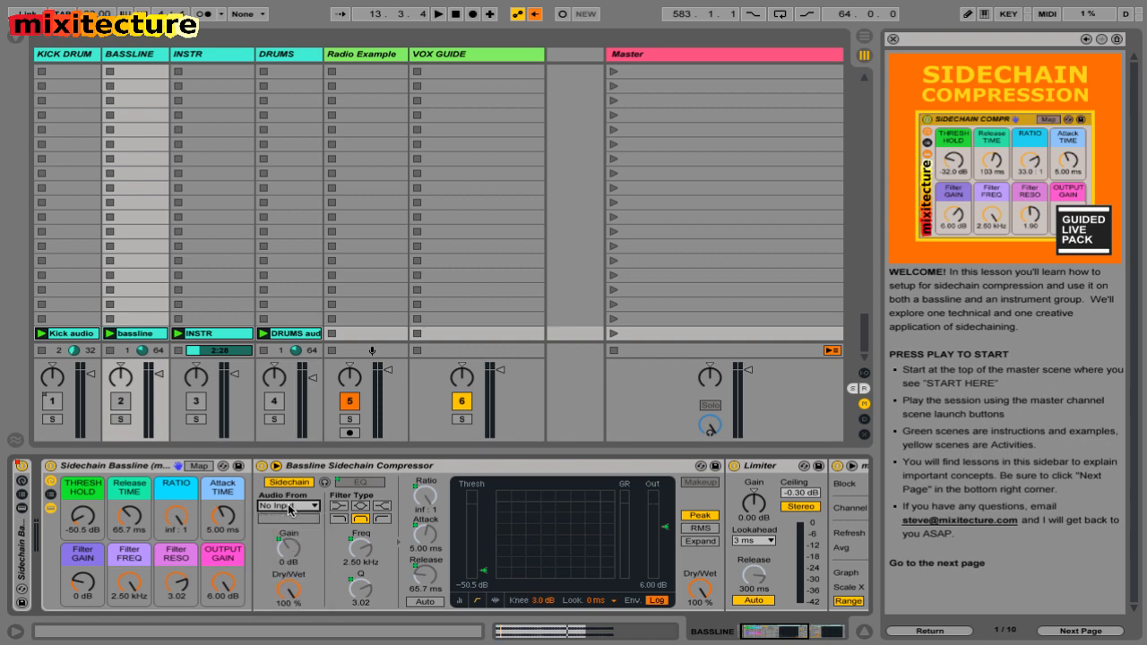
{"action": "left_click", "coordinate": [437, 466]}
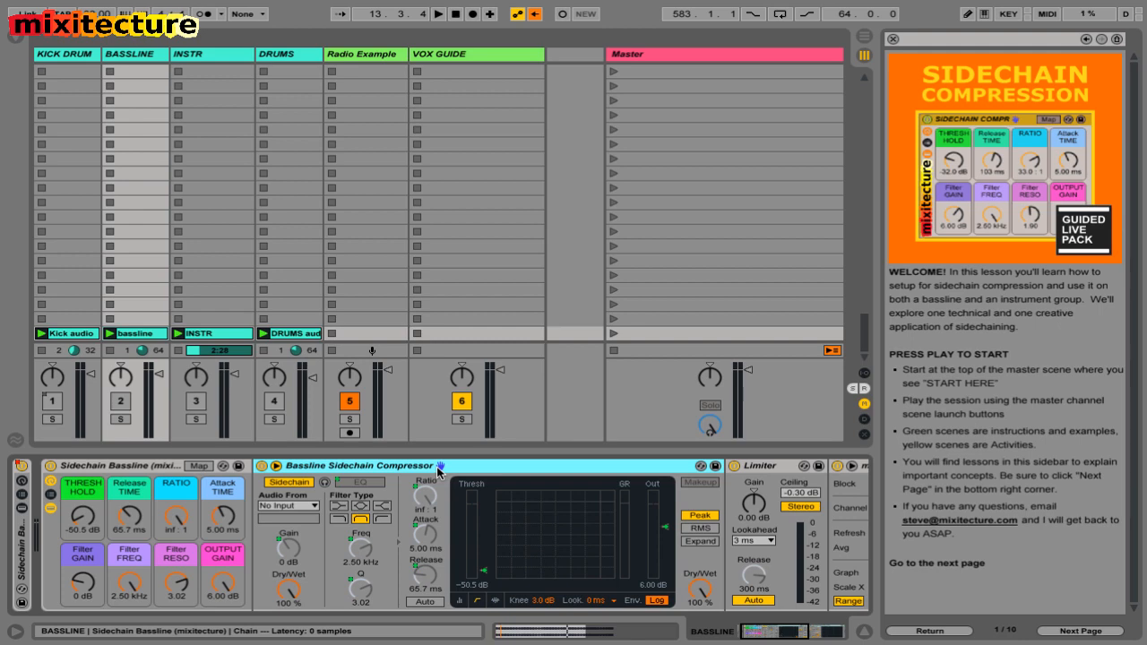
{"action": "left_click", "coordinate": [285, 508]}
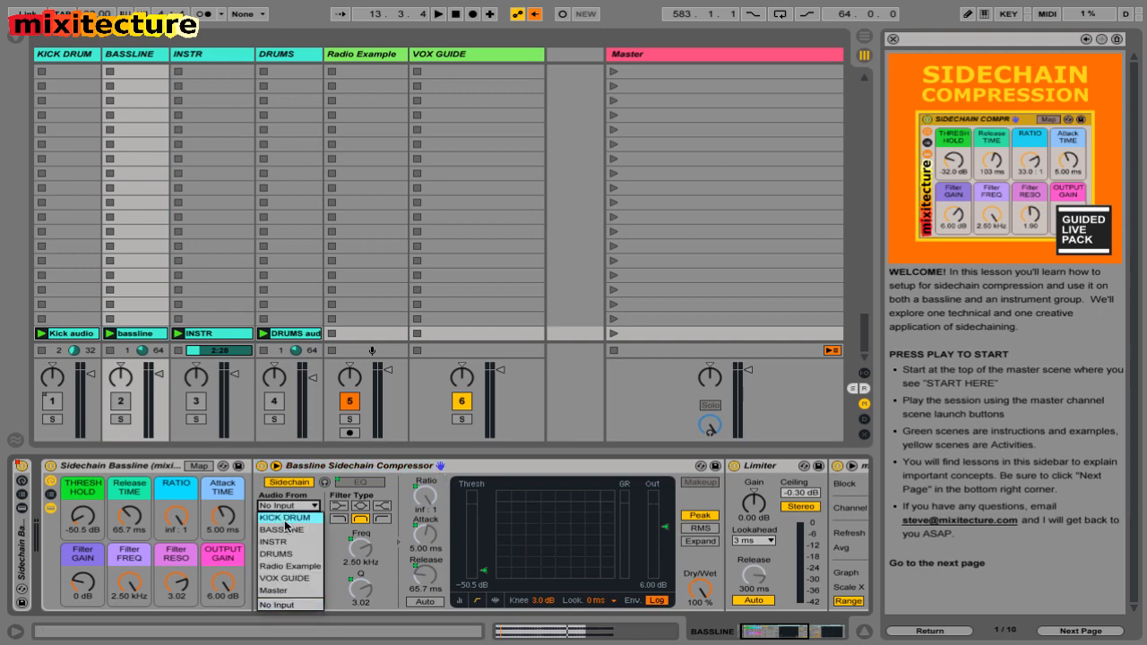
{"action": "left_click", "coordinate": [286, 523]}
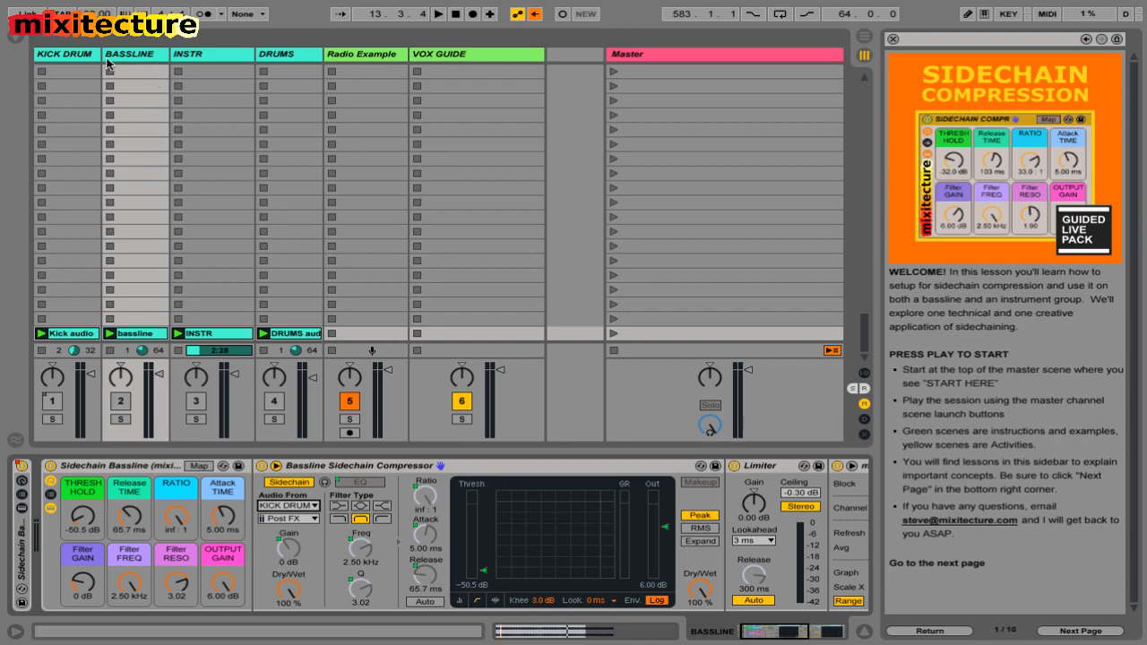
- Try a higher volume on the KICK DRUM track, undo it, and return to the BASSLINE track
{"action": "left_click", "coordinate": [73, 56]}
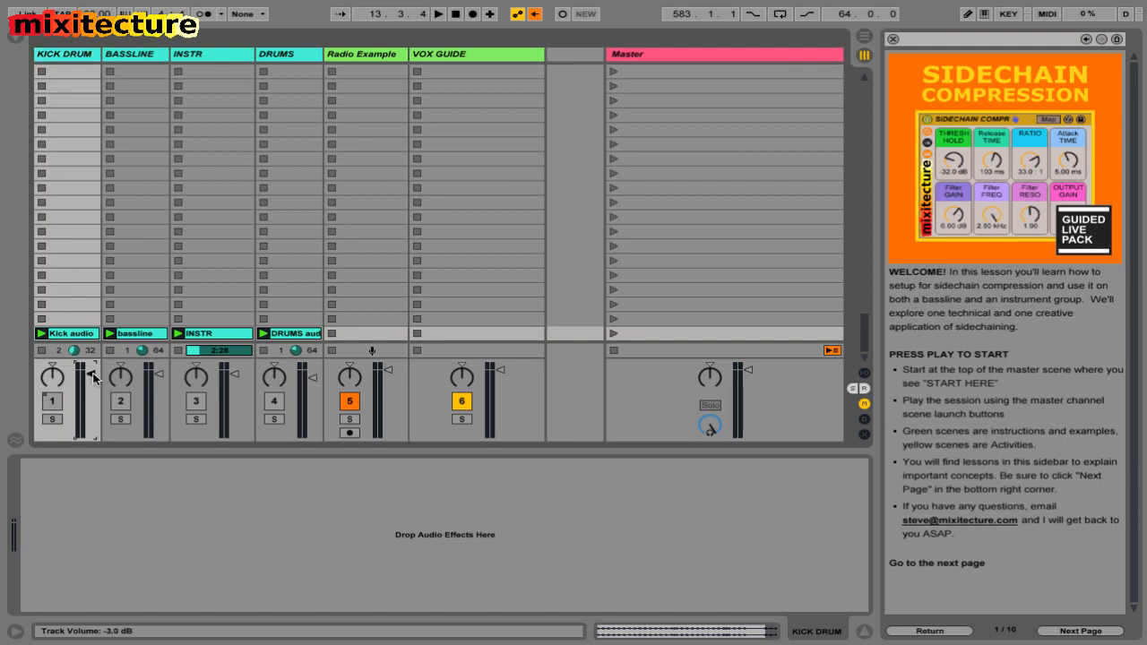
{"action": "left_click_drag", "start_coordinate": [93, 377], "coordinate": [94, 365]}
{"action": "key", "text": "ctrl+z"}
{"action": "left_click", "coordinate": [131, 56]}
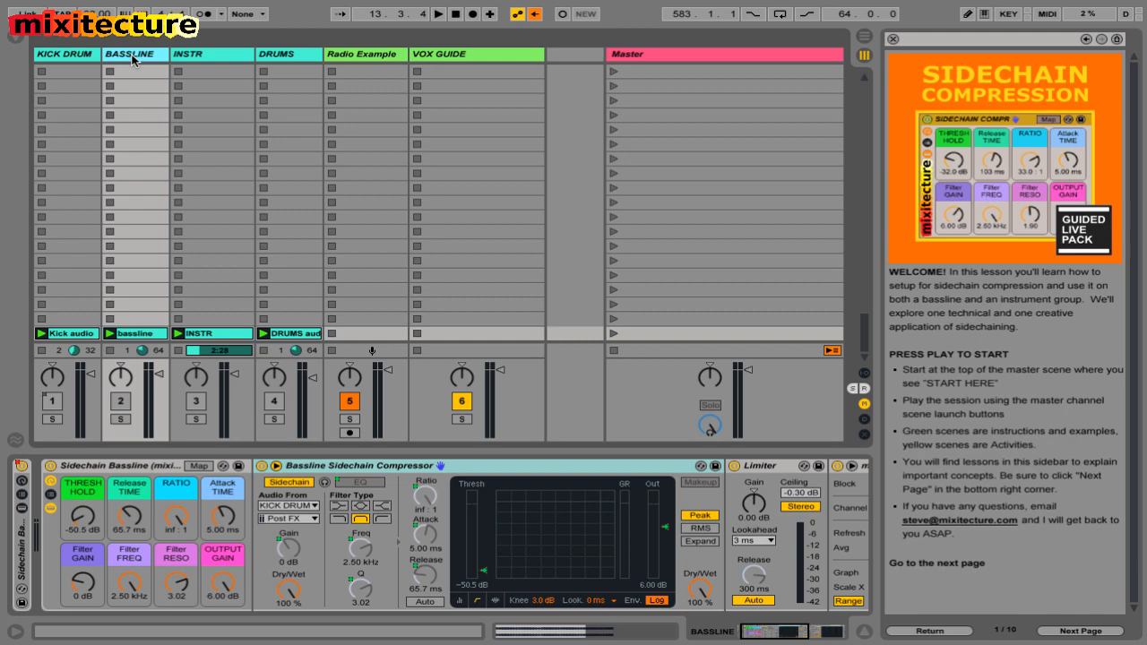
- Enlarge the mixer section to show the track volume values and reset the DRUMS track's peak level indicator
{"action": "left_click", "coordinate": [235, 380]}
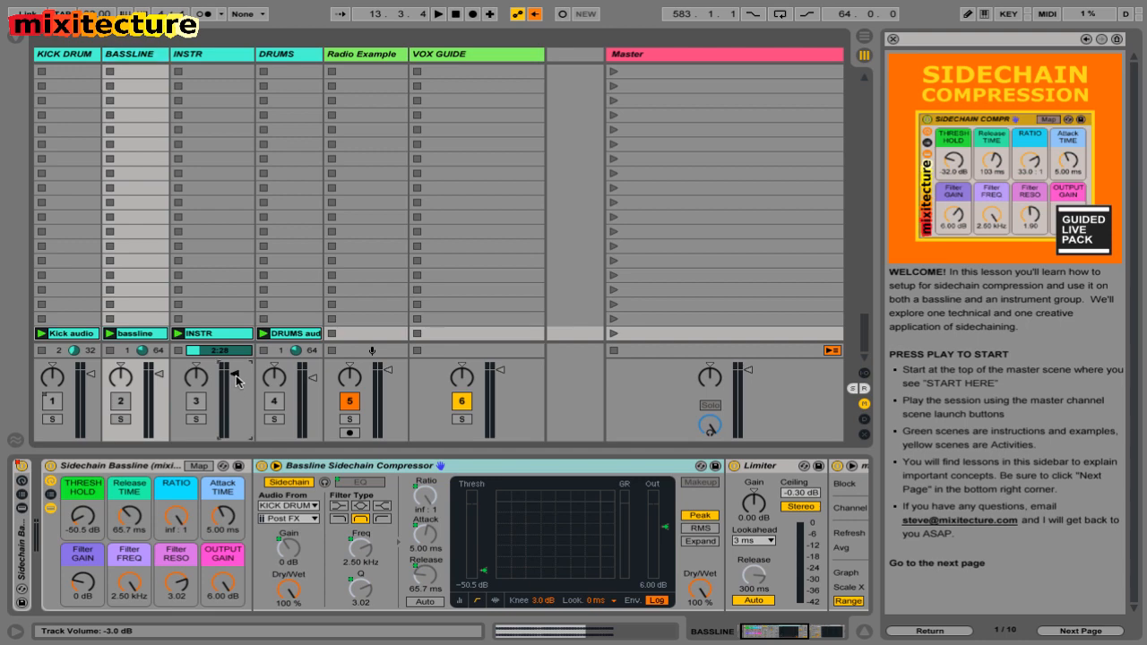
{"action": "left_click_drag", "start_coordinate": [274, 359], "coordinate": [275, 316]}
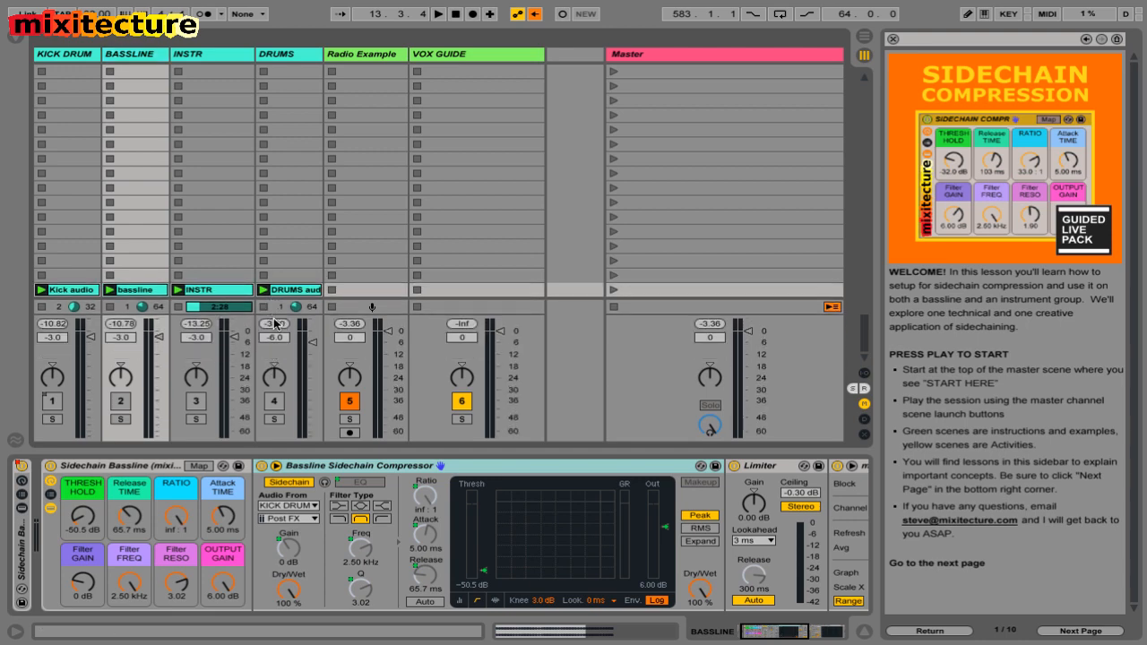
{"action": "left_click", "coordinate": [276, 323]}
{"action": "key", "text": "super+Tab"}
- Unfold and refold the original Sidechain Bassline rack, and remove the added copy from the BASSLINE track
{"action": "double_click", "coordinate": [20, 546]}
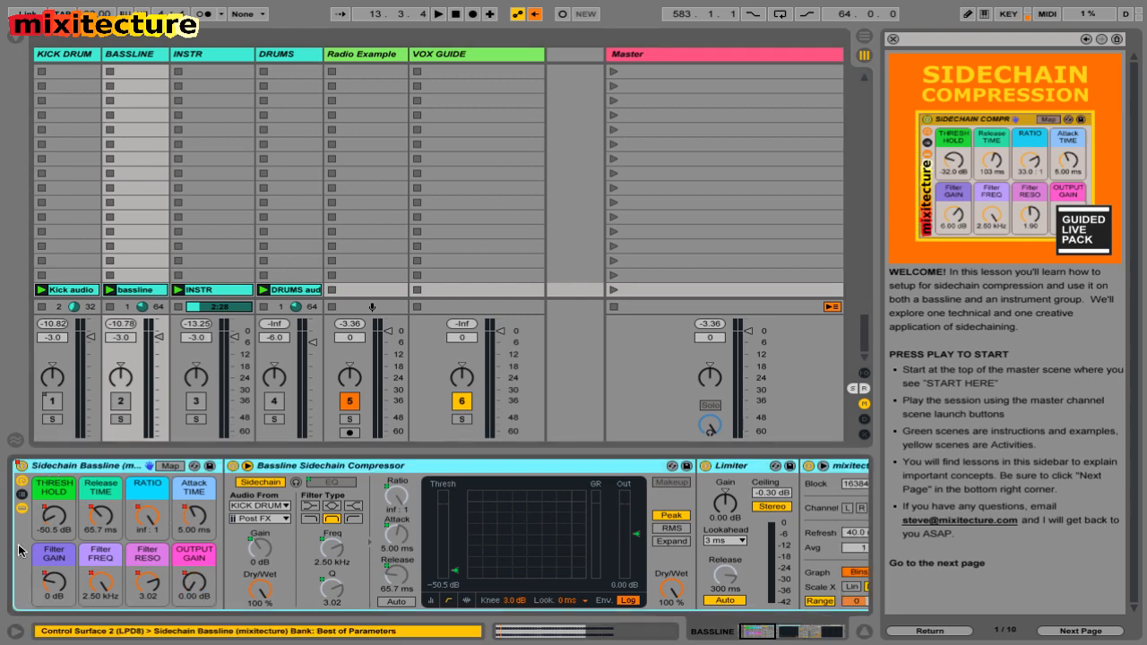
{"action": "double_click", "coordinate": [87, 468]}
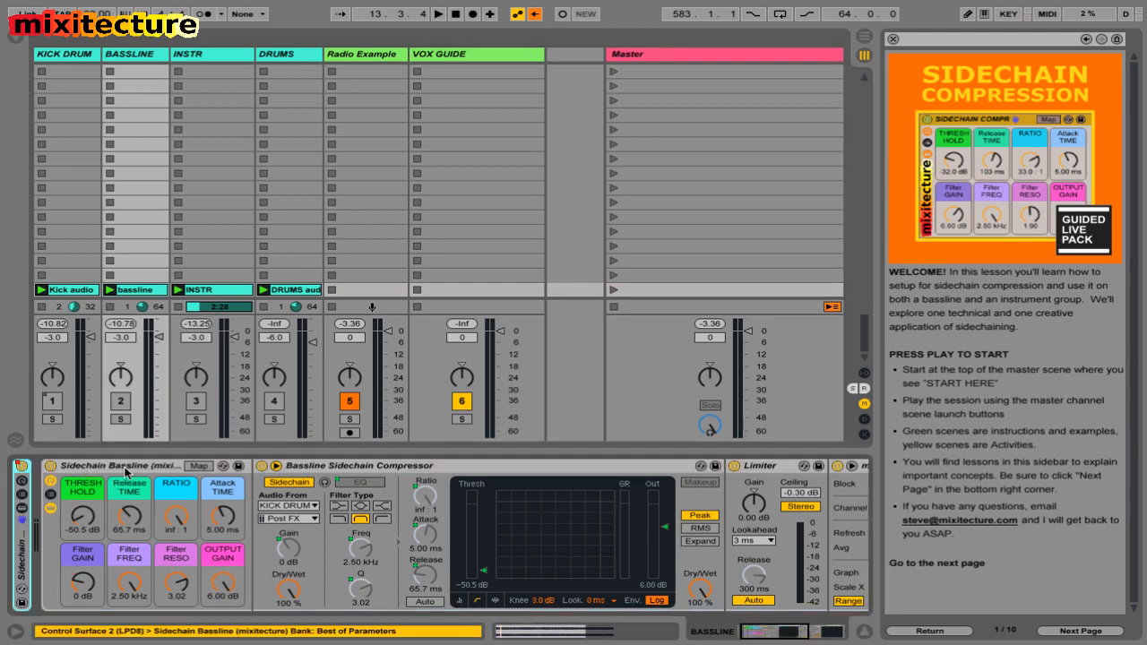
{"action": "left_click", "coordinate": [126, 469]}
{"action": "double_click", "coordinate": [125, 469]}
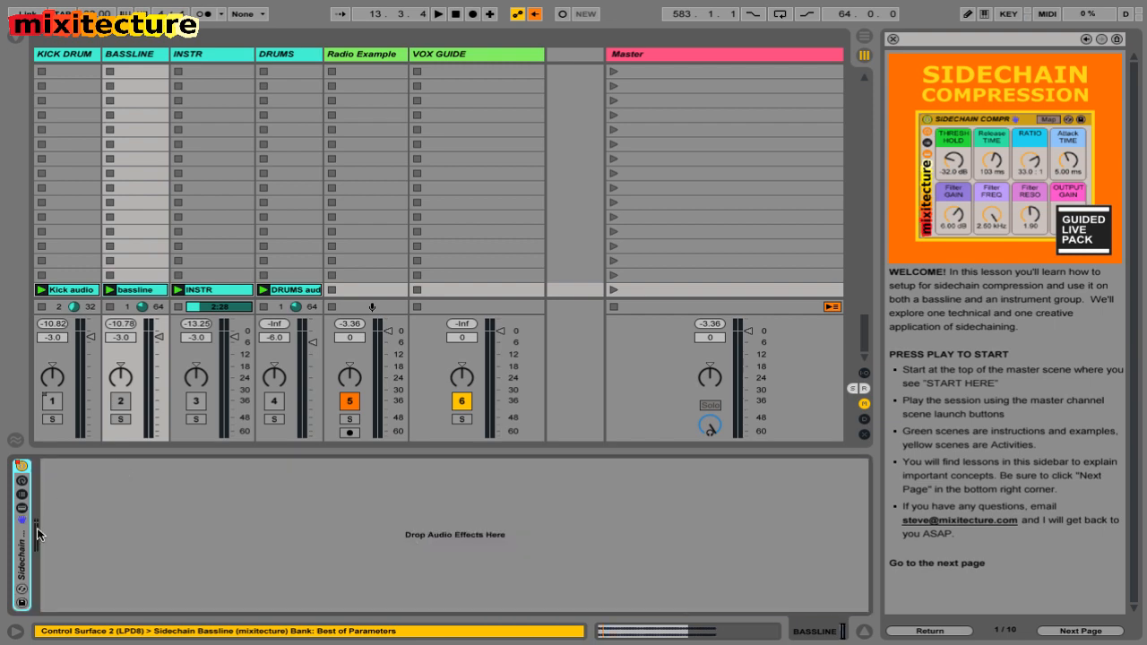
- Unfold the Sidechain Bassline rack and map its Release TIME and RATIO macros to MIDI controls 1/2 and 1/3
{"action": "double_click", "coordinate": [20, 546]}
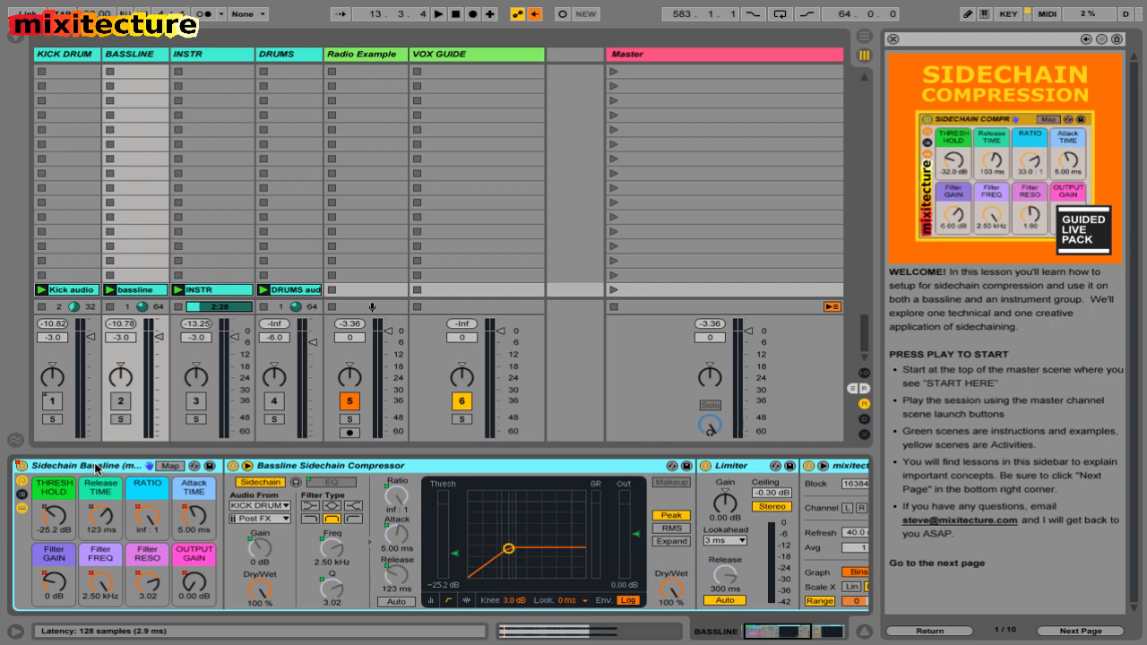
{"action": "key", "text": "ctrl+m"}
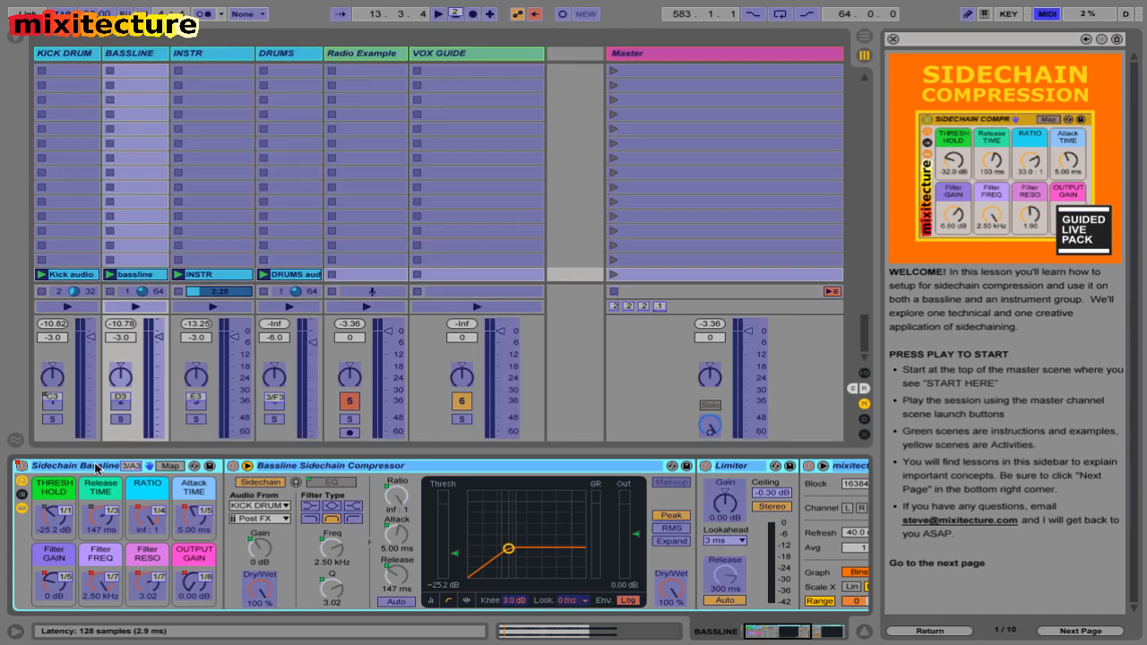
{"action": "left_click", "coordinate": [146, 521]}
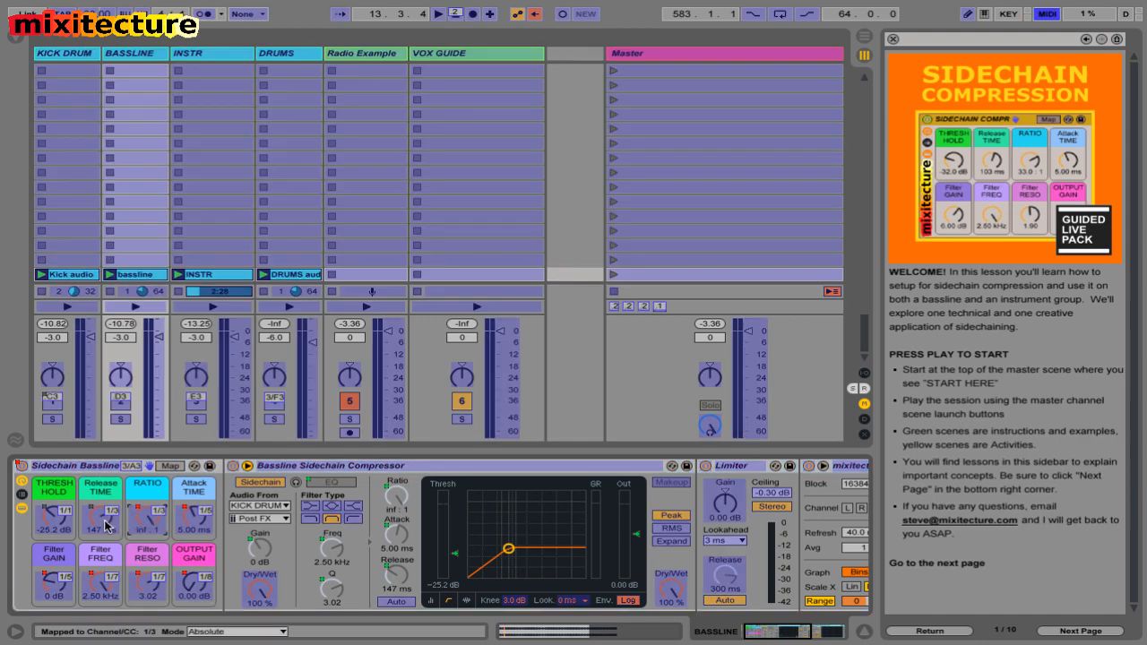
{"action": "key", "text": "ctrl+m"}
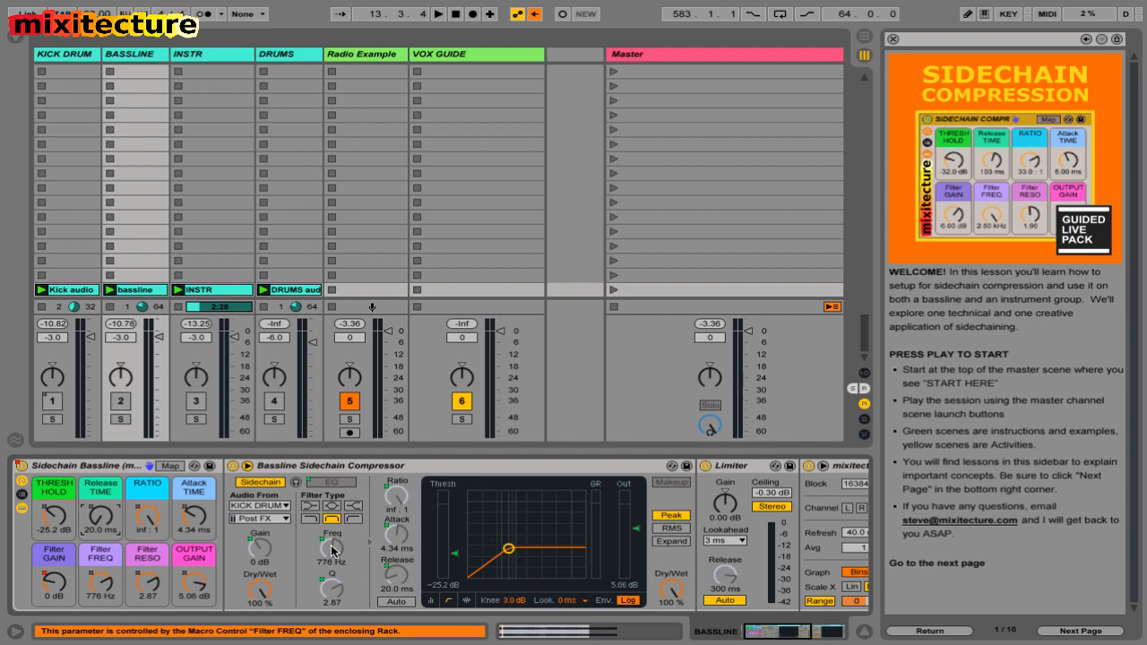
- Redo the MIDI controller mapping of the Sidechain Bassline rack's Filter FREQ macro
{"action": "key", "text": "ctrl+m"}
{"action": "left_click", "coordinate": [108, 592]}
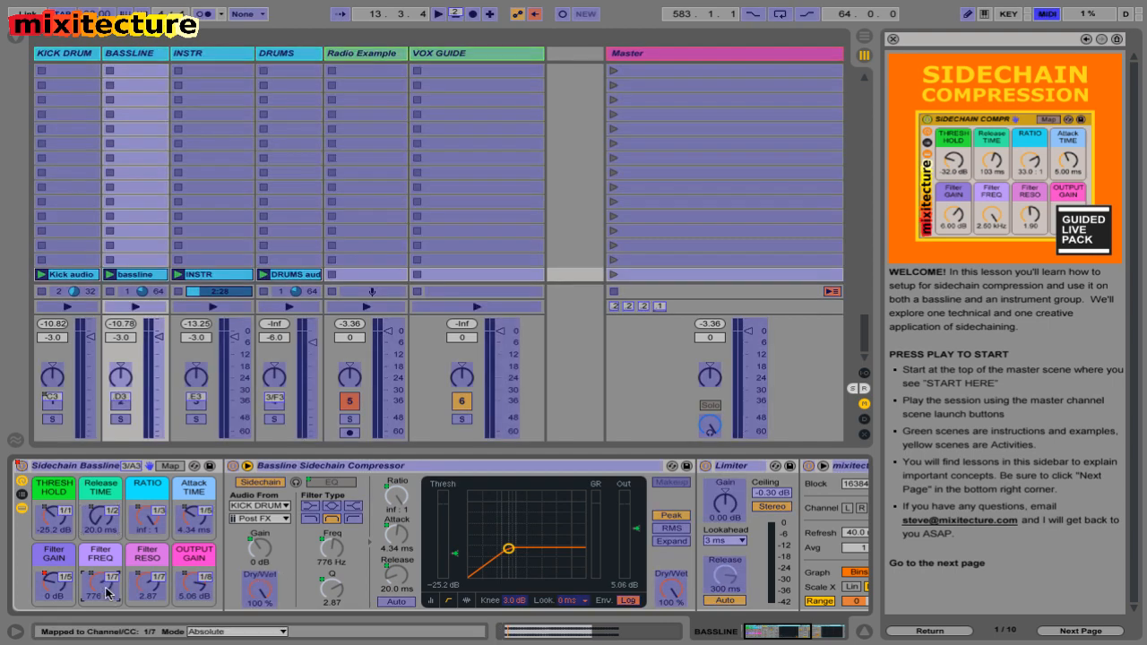
{"action": "key", "text": "ctrl+m"}
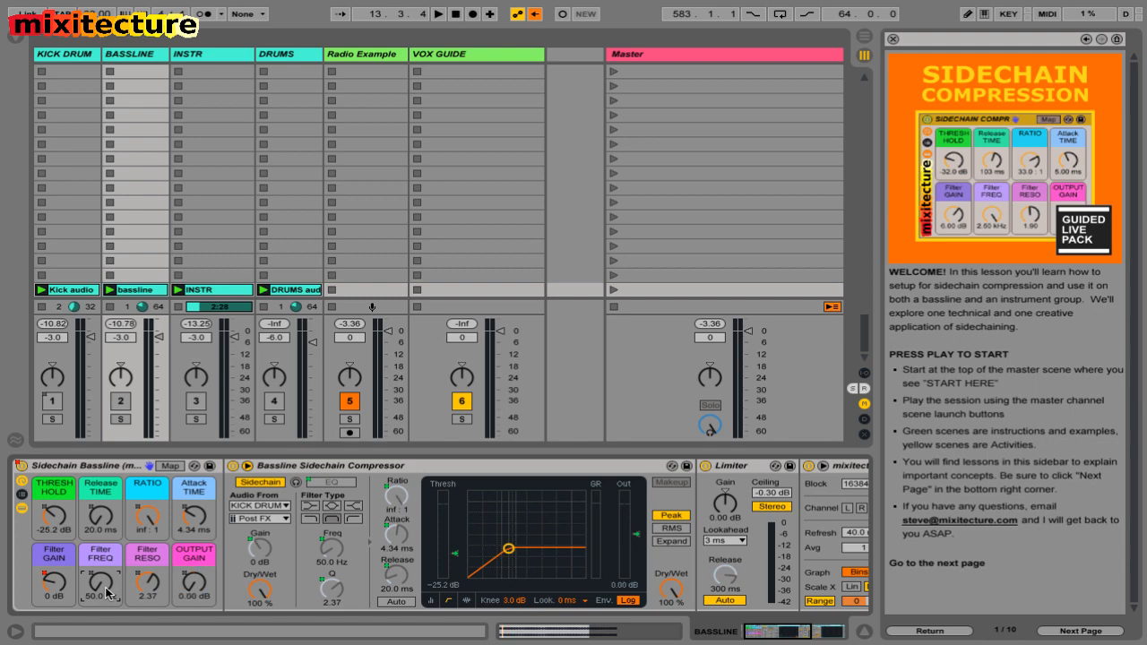
- Play the scene with the Sidechain Bassline rack selected, turn on the KICK DRUM track, and stop playback
{"action": "key", "text": "Return"}
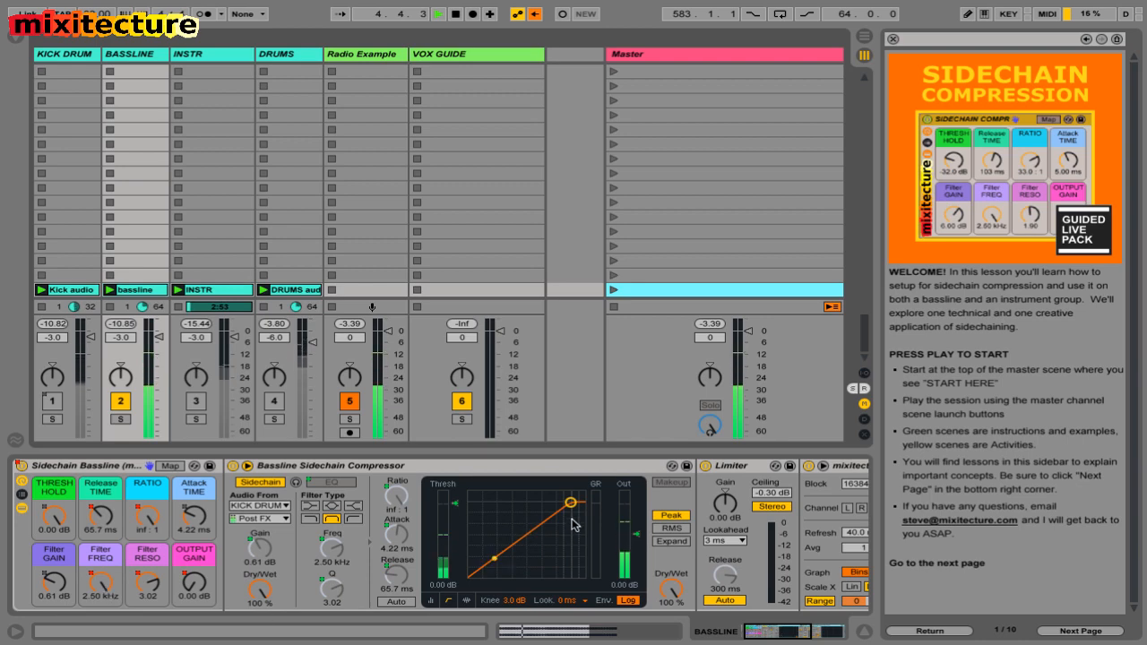
{"action": "key", "text": "super+Tab"}
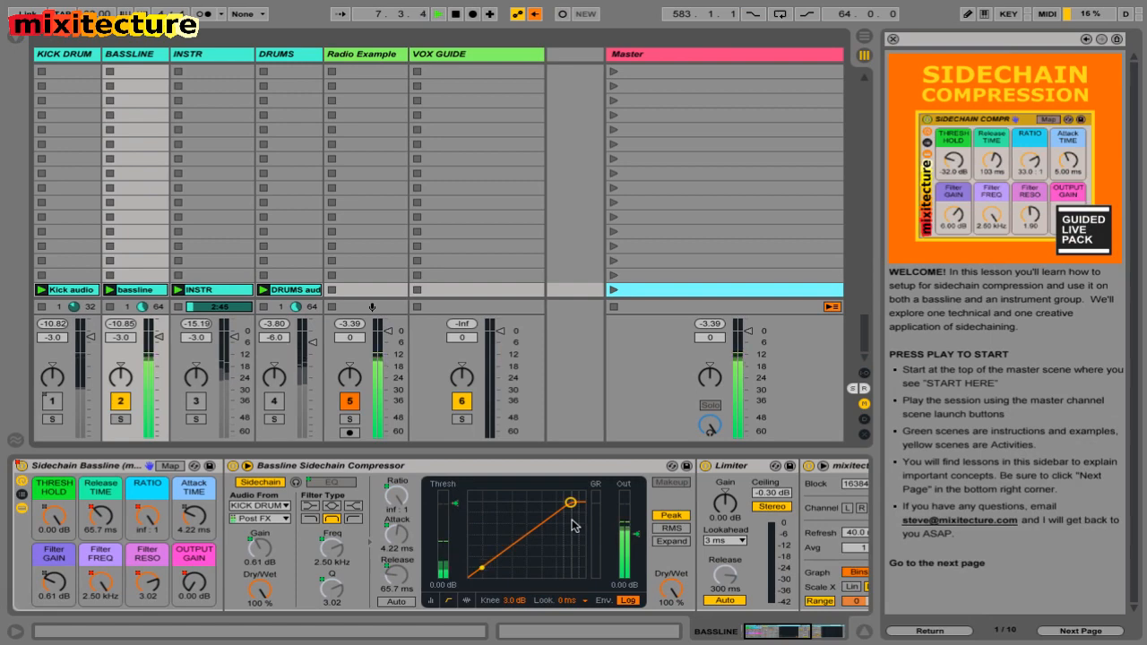
{"action": "left_click", "coordinate": [142, 484]}
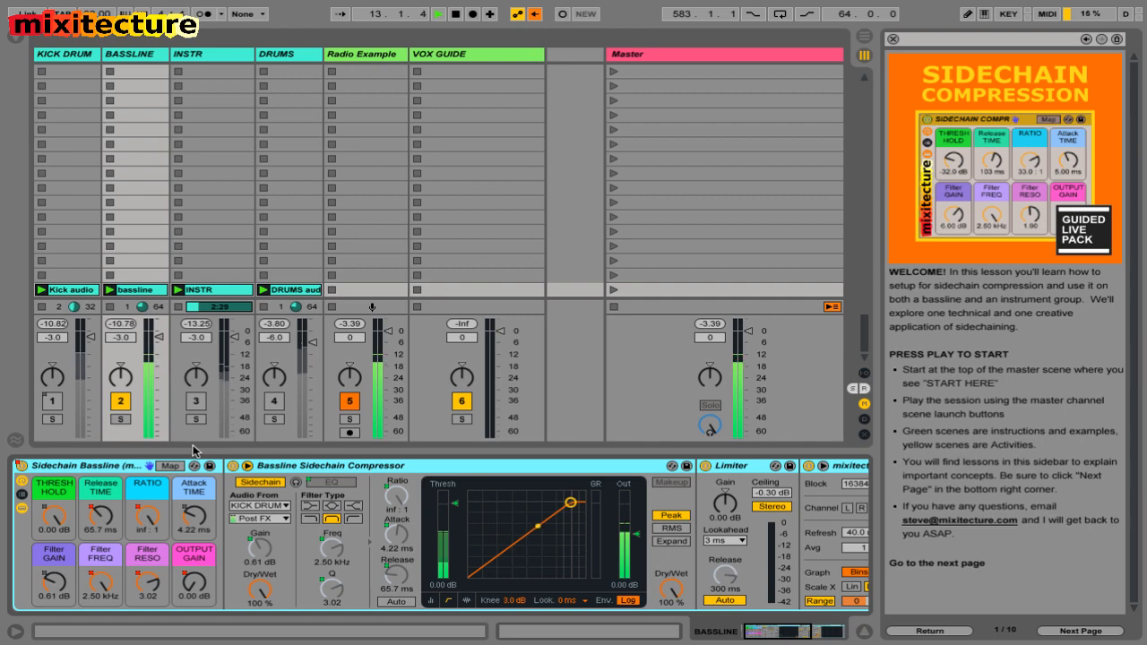
{"action": "left_click", "coordinate": [54, 408]}
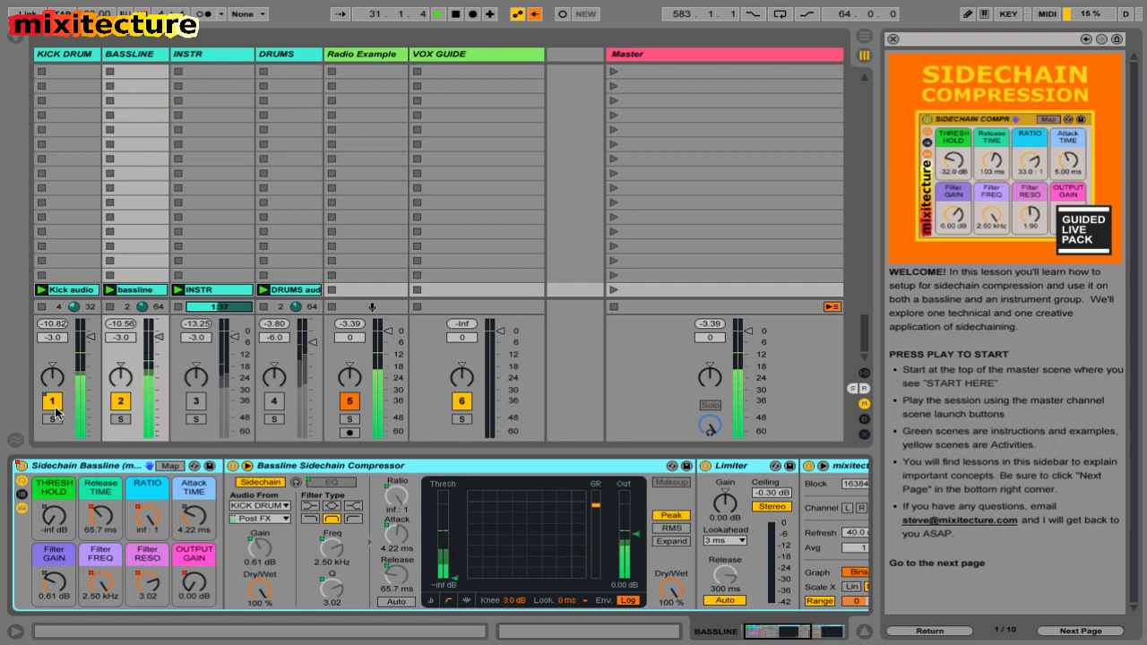
{"action": "key", "text": "space"}
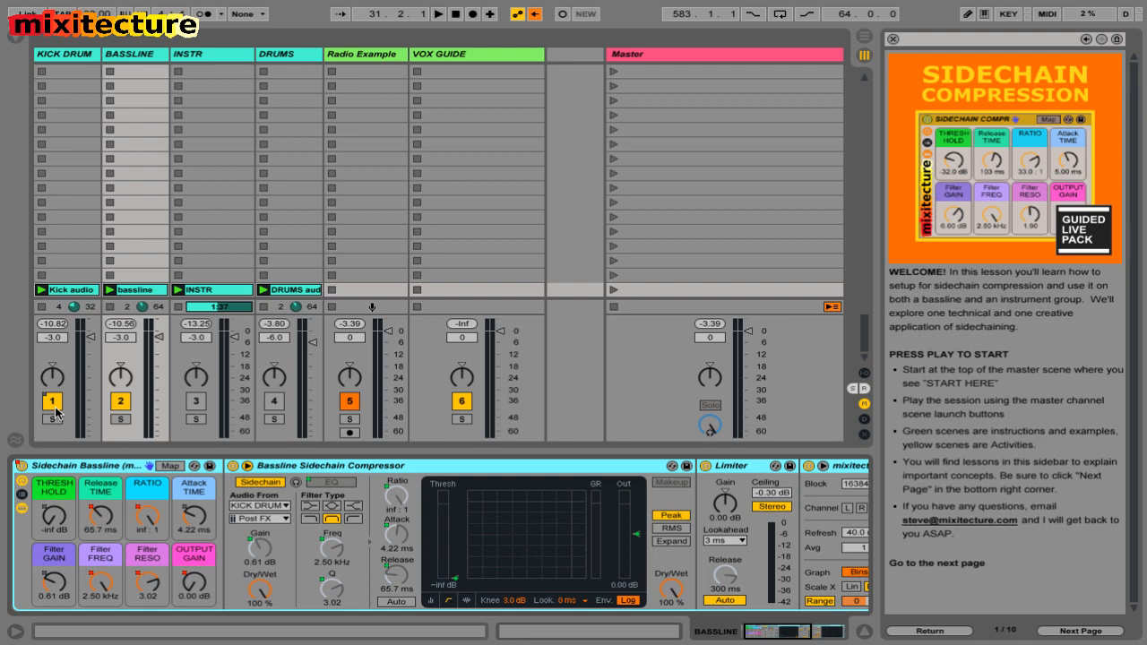
- Audition the sidechained bassline without the kick by muting the KICK DRUM track during playback, then stop and reactivate the track
{"action": "key", "text": "space"}
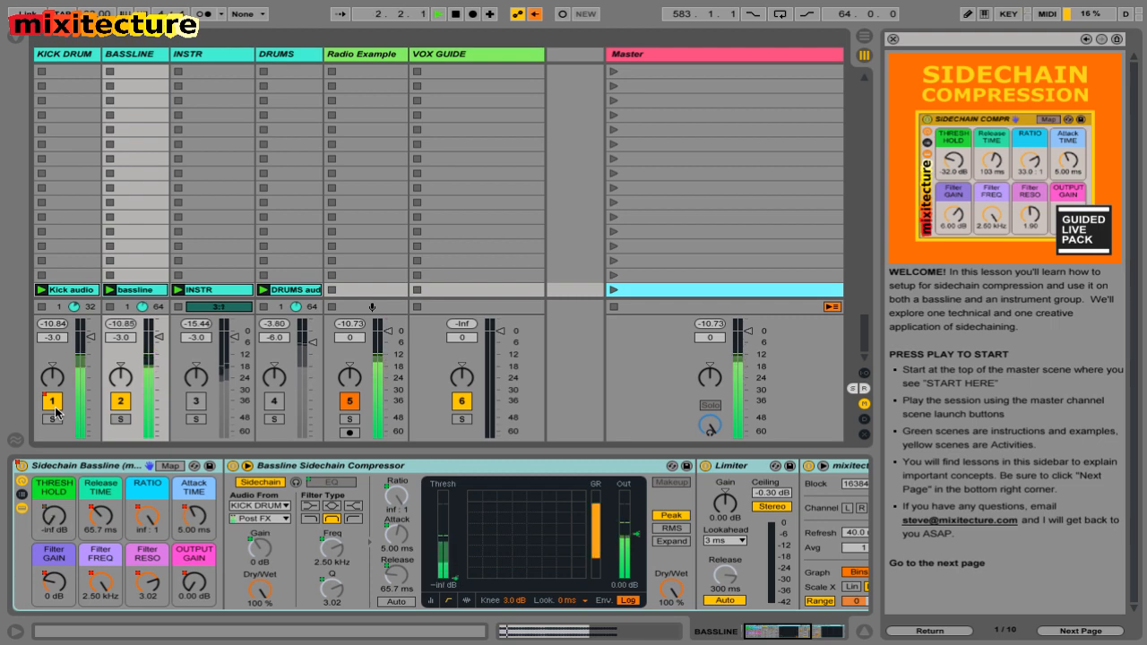
{"action": "left_click", "coordinate": [55, 411]}
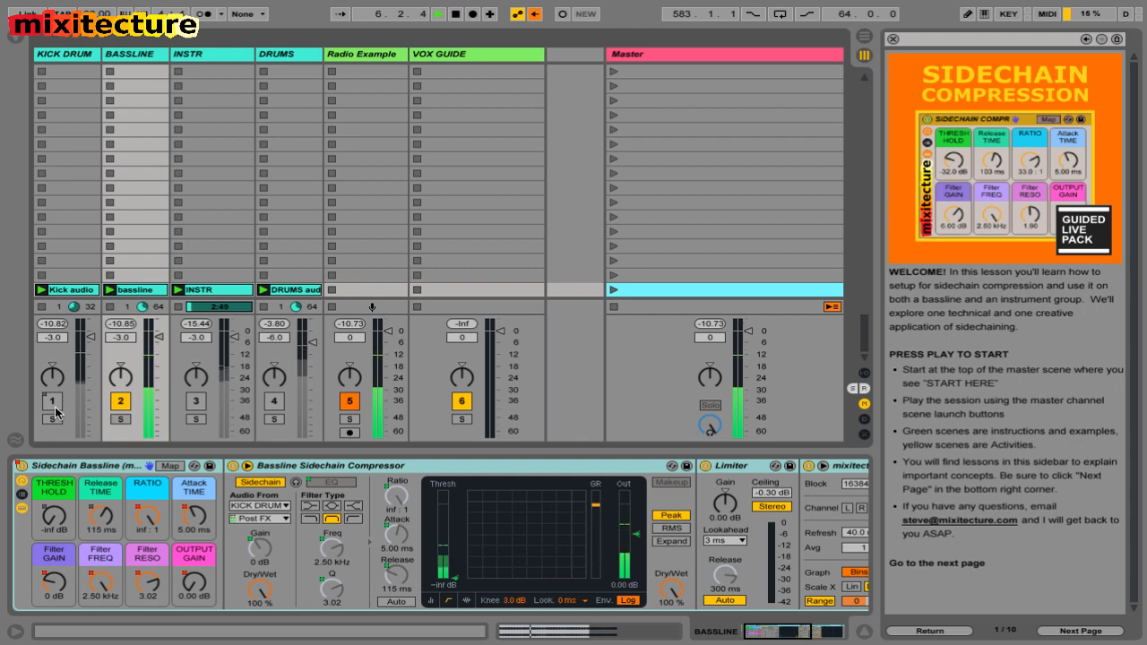
{"action": "key", "text": "space"}
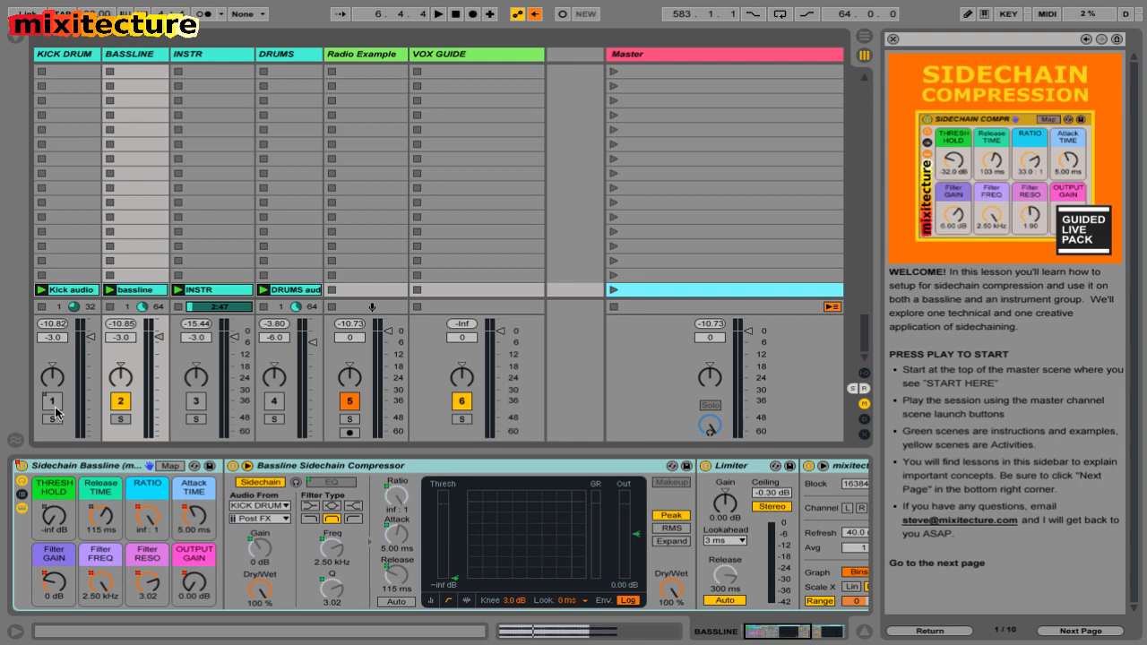
{"action": "left_click", "coordinate": [52, 402]}
- Play the kick and bassline together, briefly mute and unmute the KICK DRUM track for comparison, and stop playback
{"action": "key", "text": "space"}
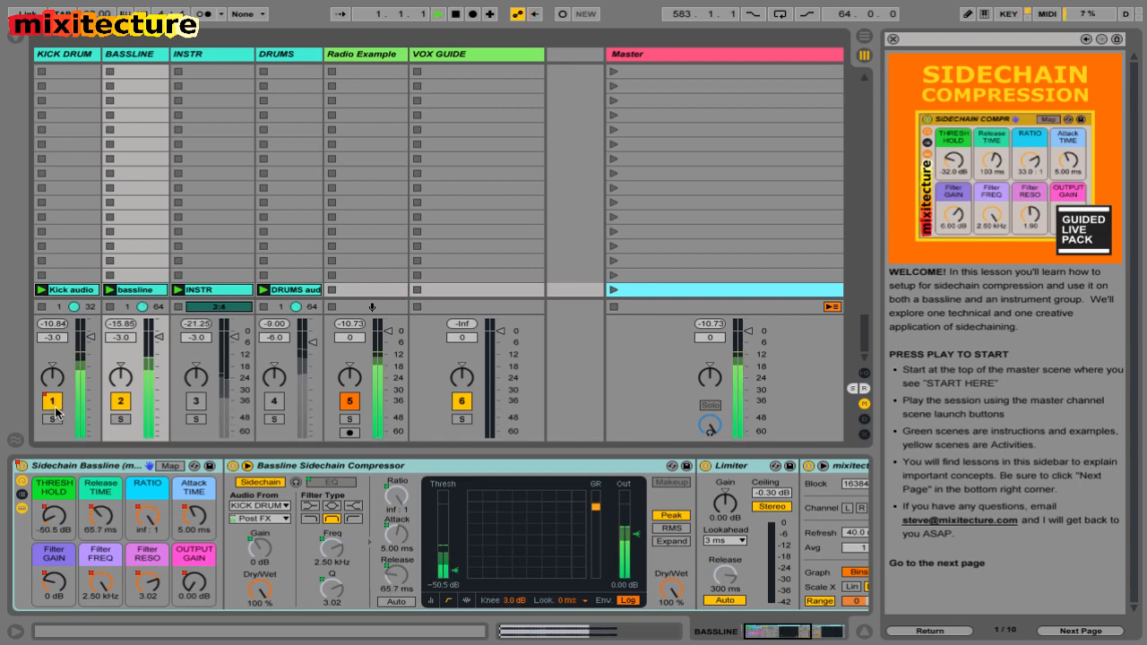
{"action": "key", "text": "super+Tab"}
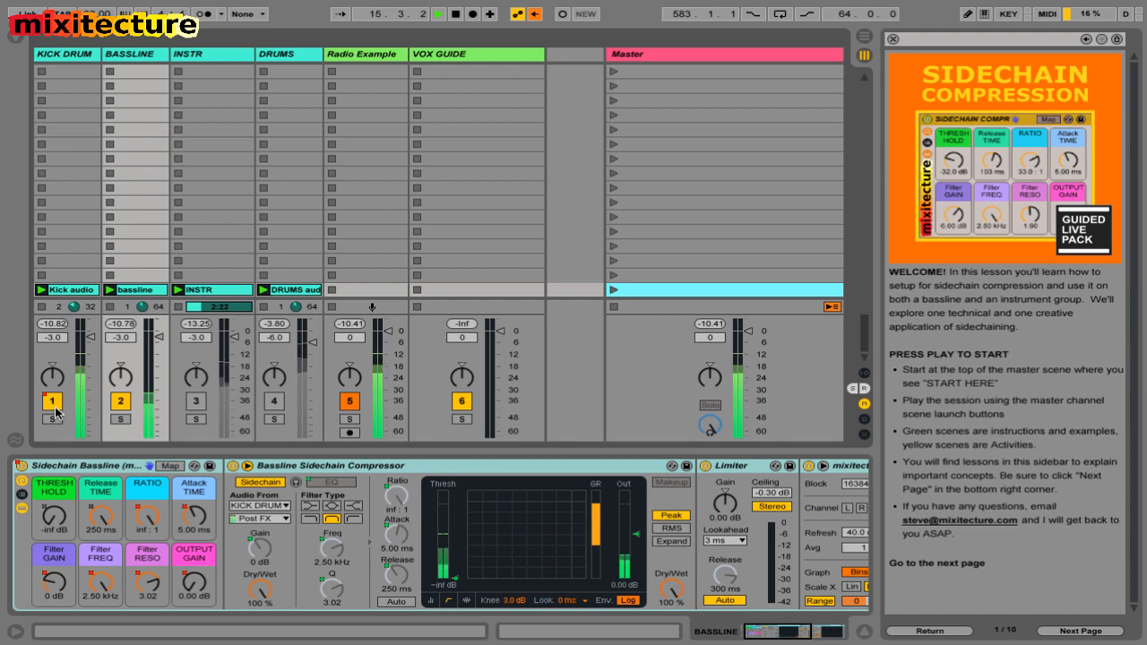
{"action": "key", "text": "super+Tab"}
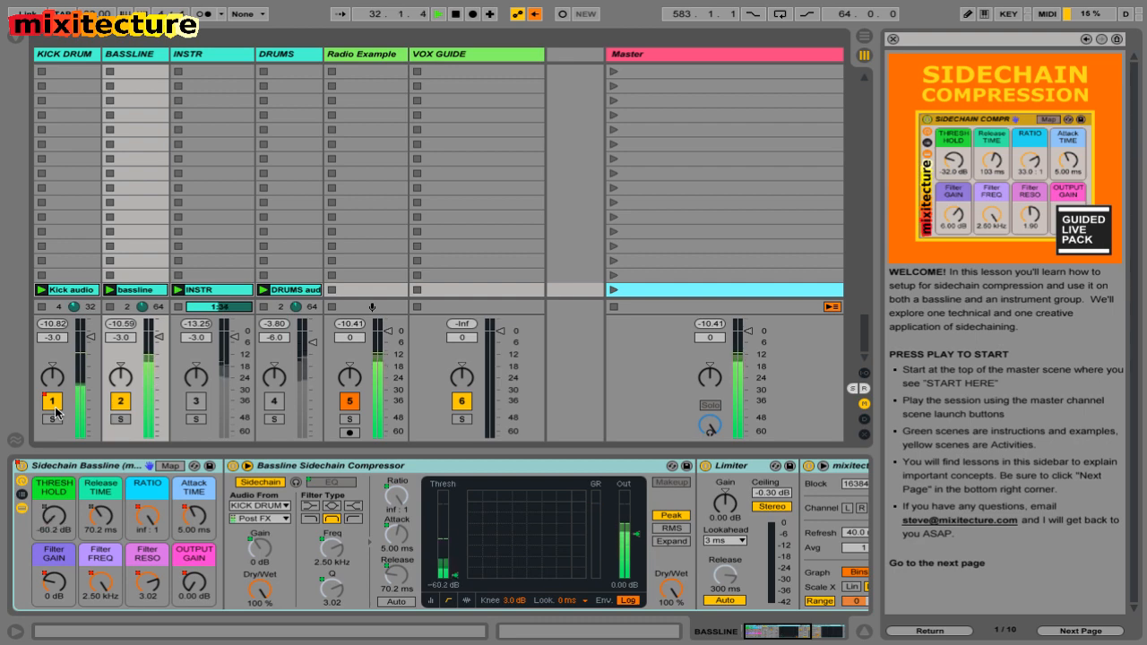
{"action": "left_click", "coordinate": [55, 408]}
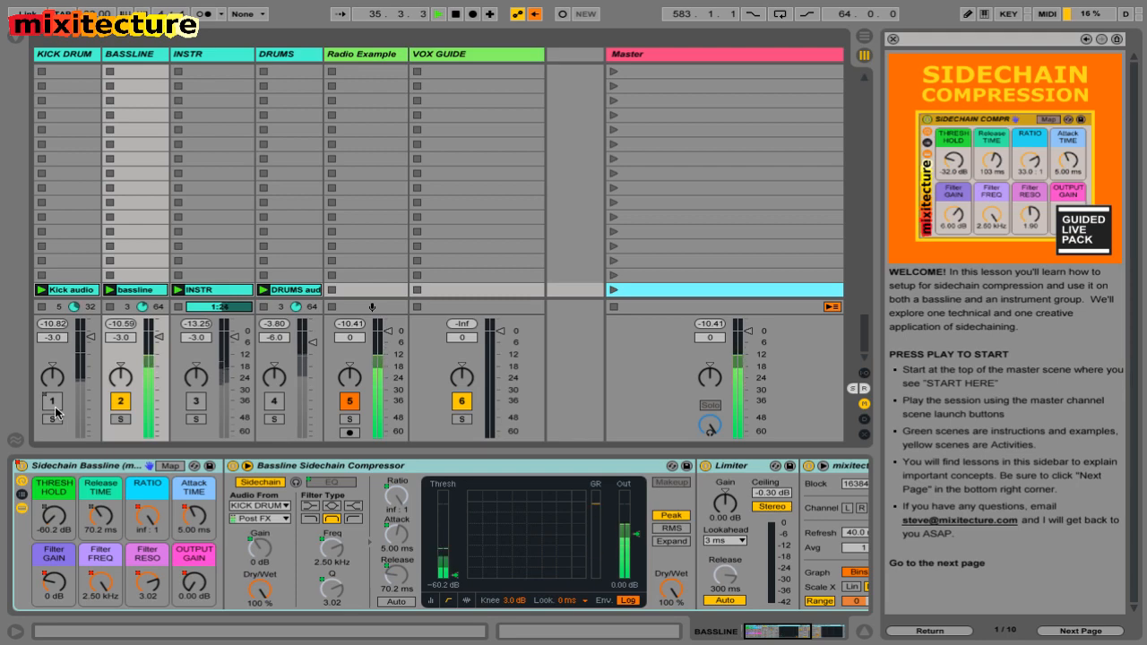
{"action": "left_click", "coordinate": [55, 407]}
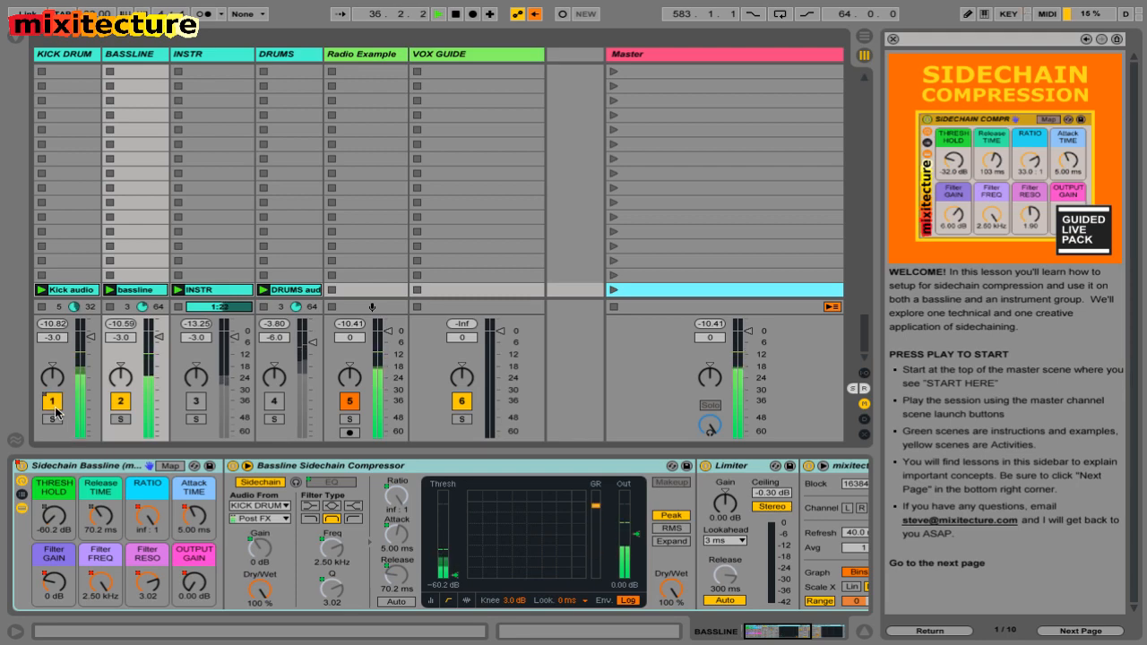
{"action": "key", "text": "space"}
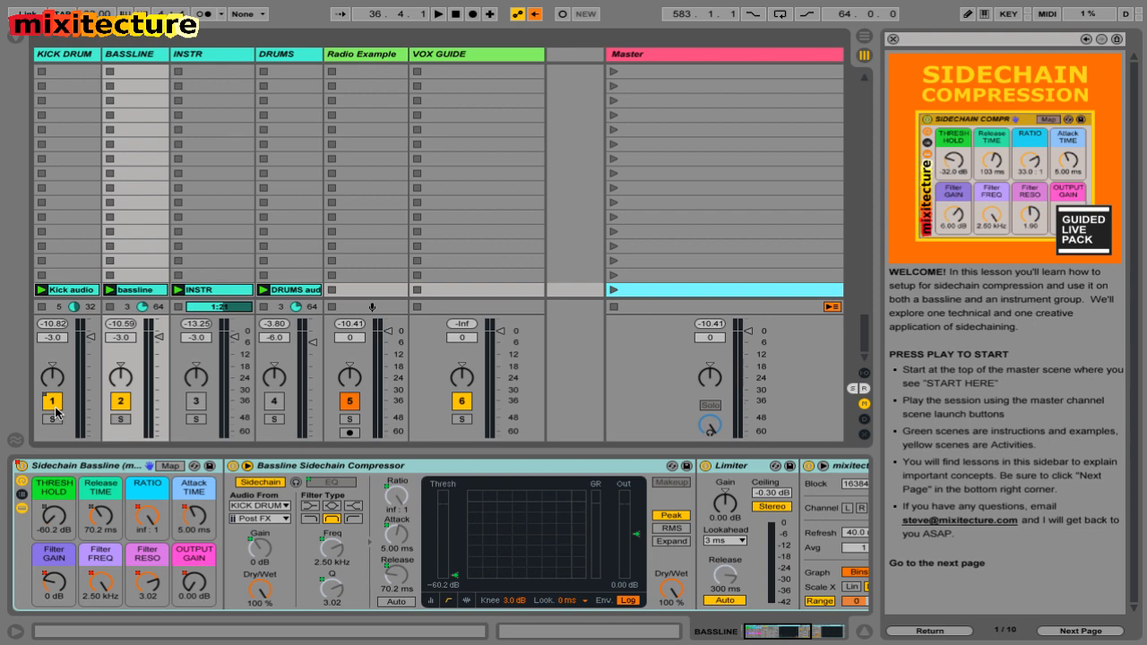
- Turn on the DRUMS track, play the scene with kick and bassline, and select the Sidechain Bassline rack
{"action": "key", "text": "F4"}
{"action": "key", "text": "space"}
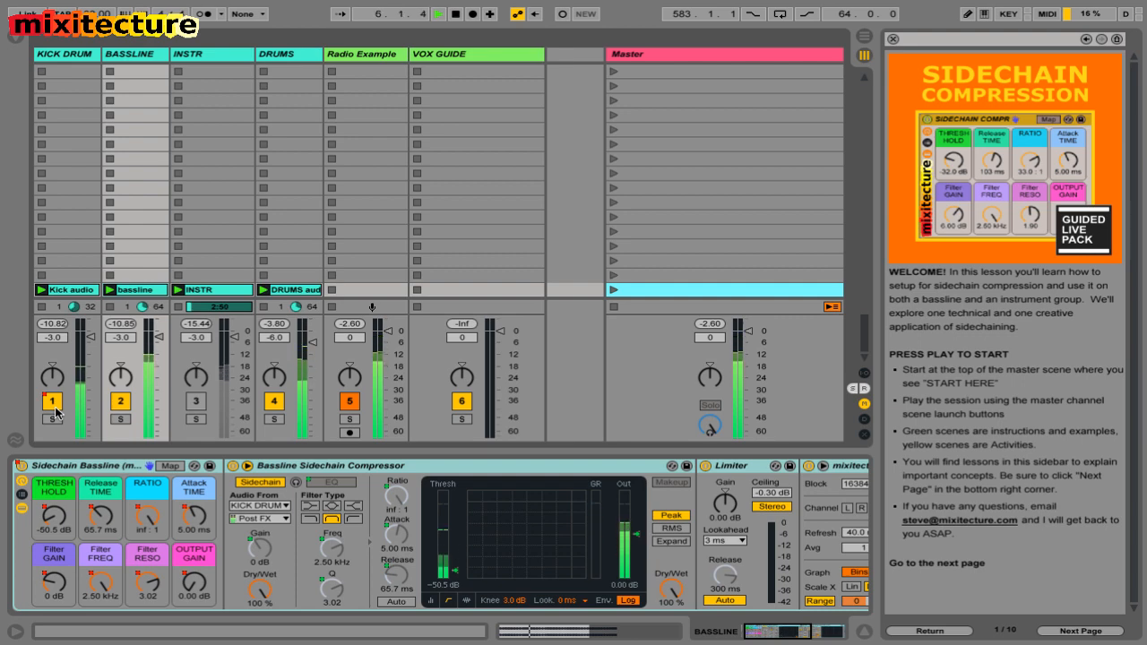
{"action": "key", "text": "ctrl+k"}
{"action": "key", "text": "ctrl+k"}
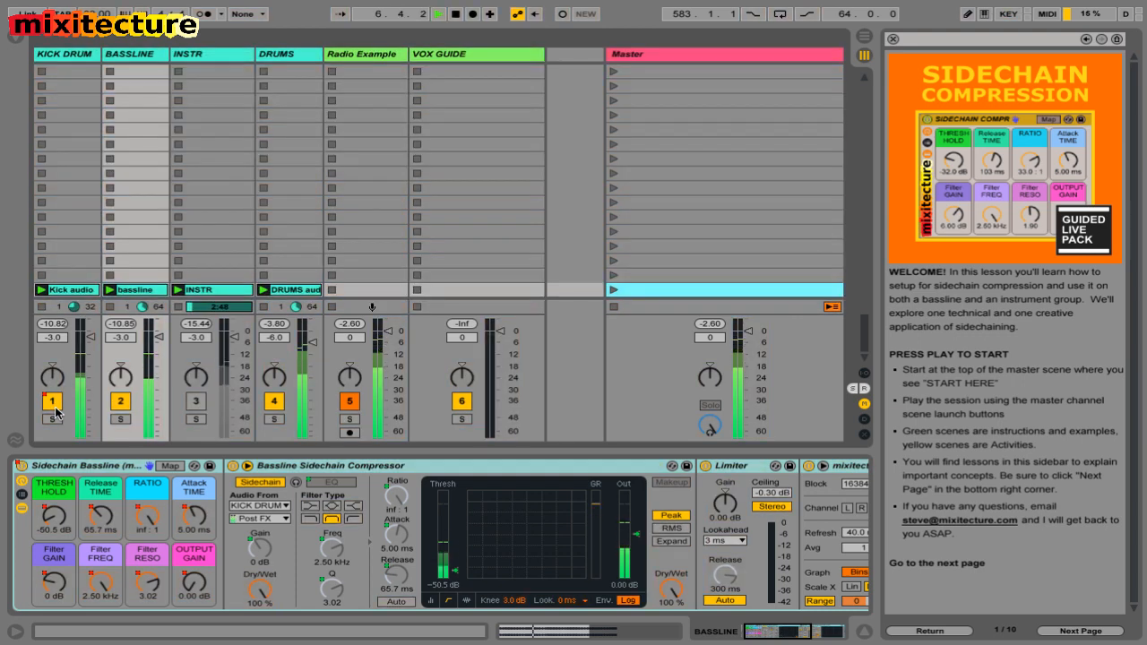
{"action": "left_click", "coordinate": [90, 467]}
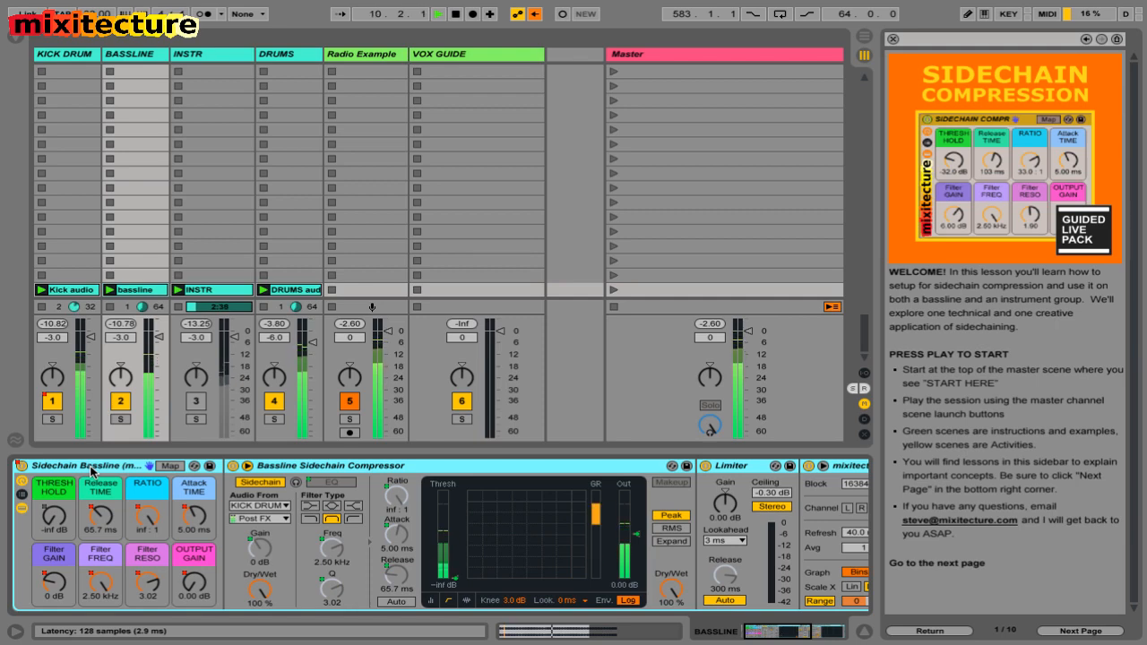
- Switch the Sidechain Bassline rack off and back on
{"action": "key", "text": "0"}
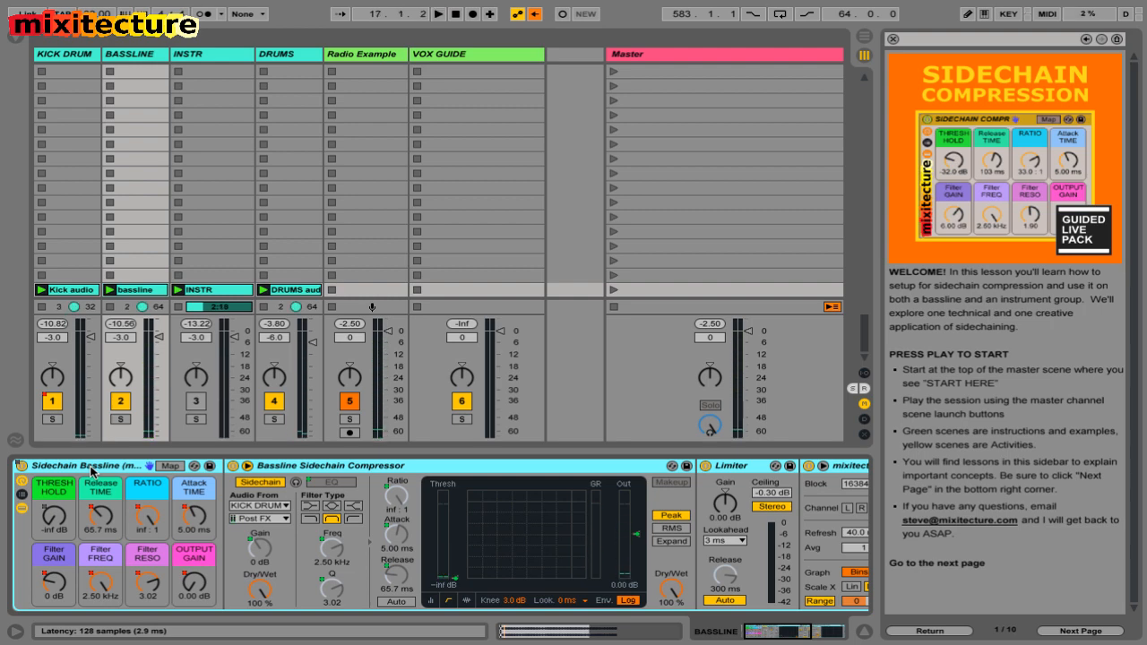
{"action": "key", "text": "0"}
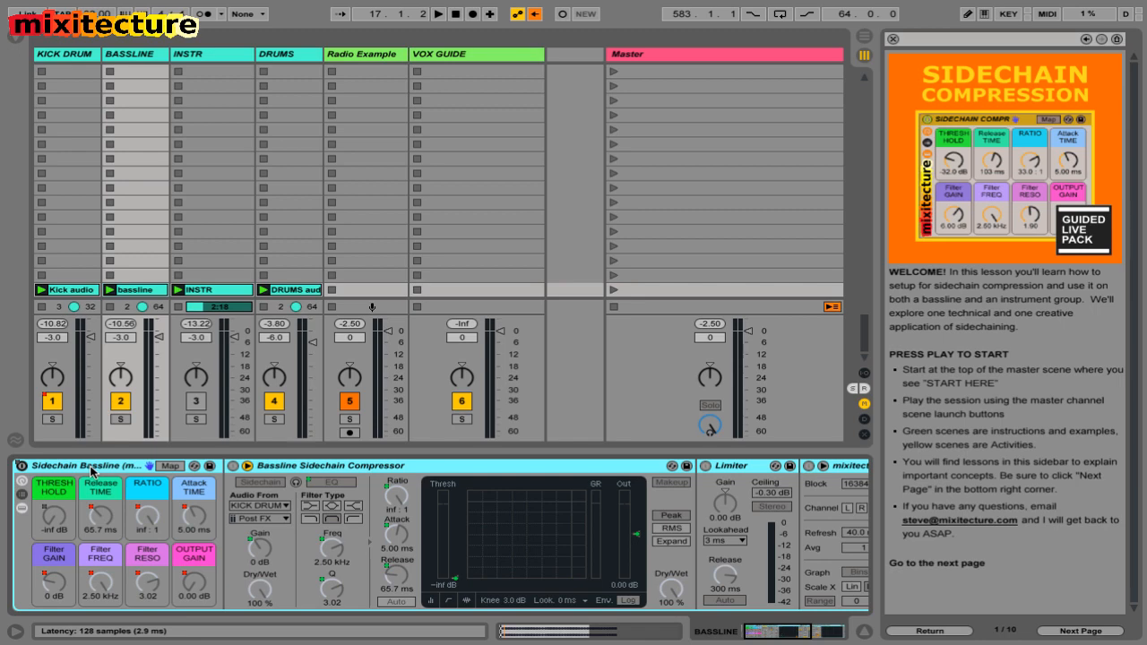
{"action": "key", "text": "0"}
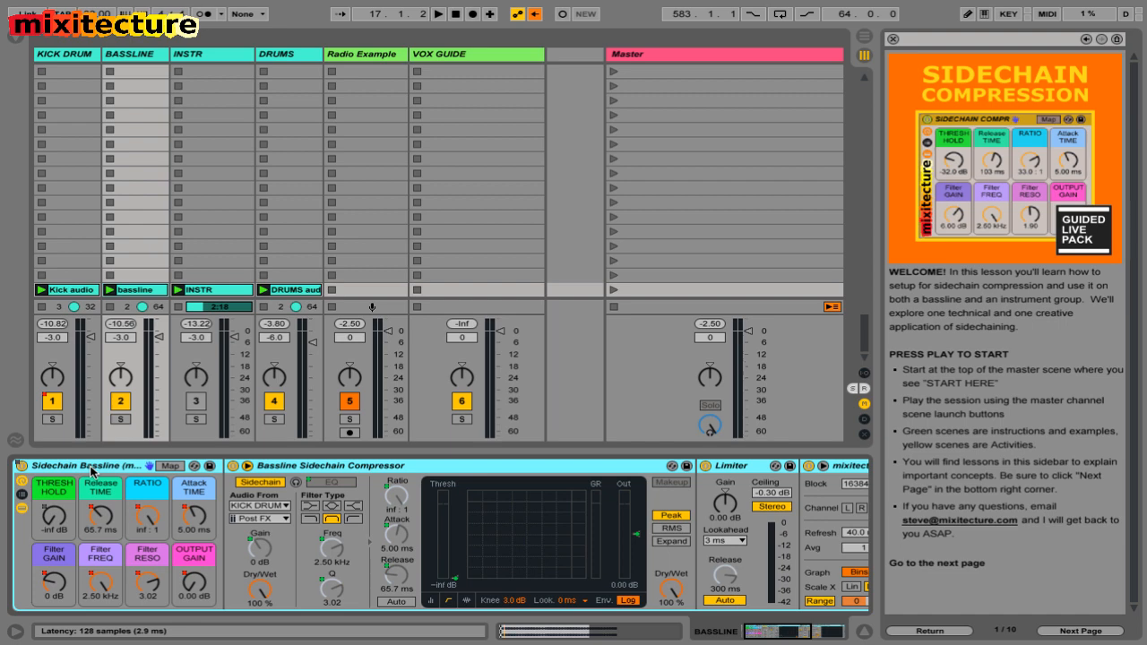
- Relaunch the scene with the KICK DRUM and INSTR tracks active and the BASSLINE and DRUMS tracks muted
{"action": "key", "text": "Return"}
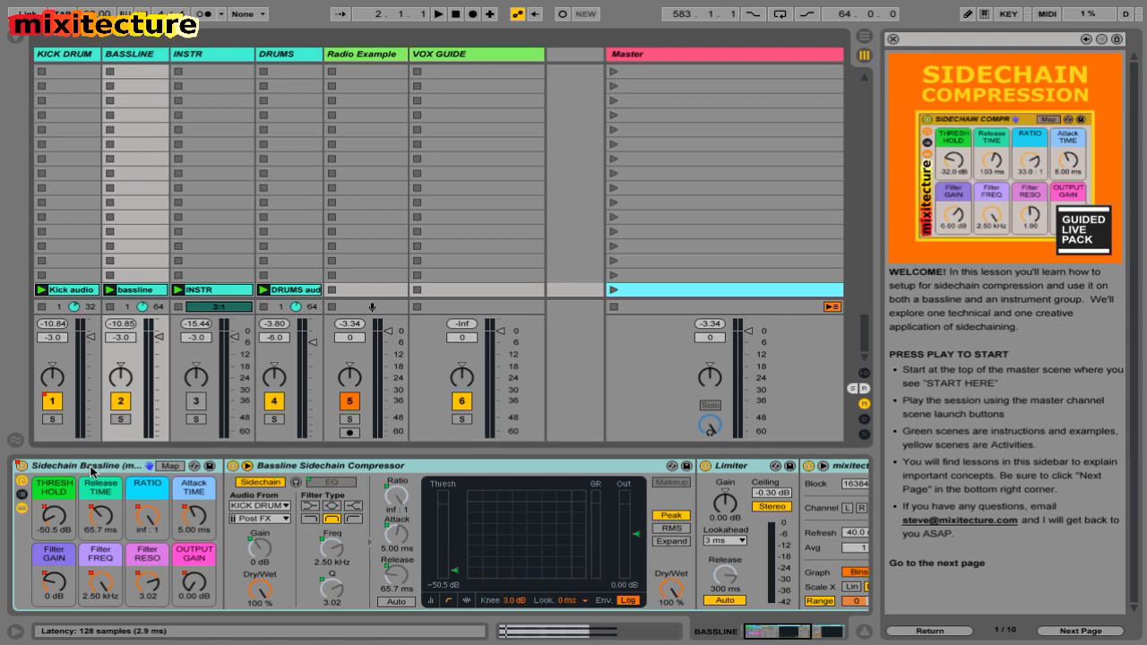
{"action": "key", "text": "F2"}
{"action": "key", "text": "F3"}
{"action": "key", "text": "super+Tab"}
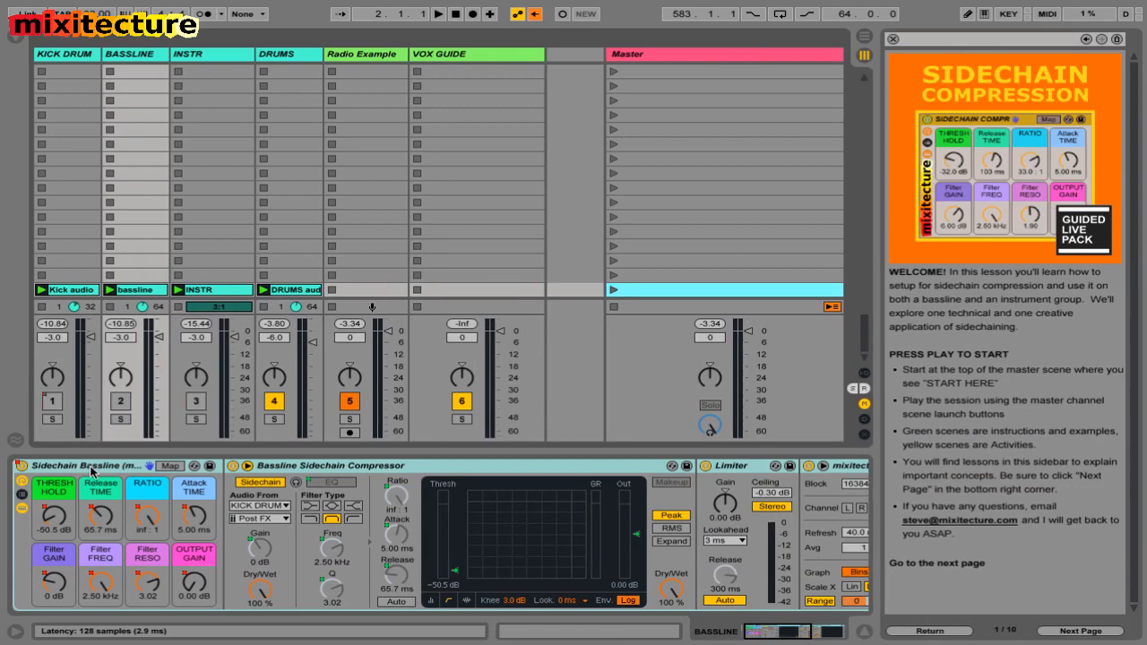
{"action": "key", "text": "space"}
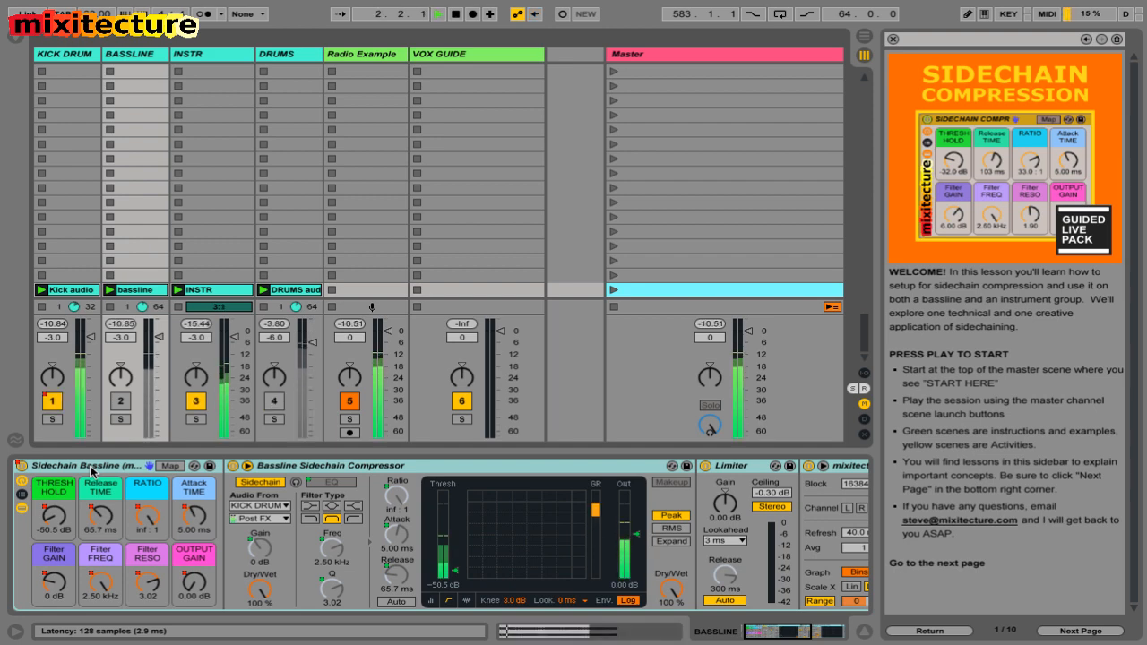
- Show the INSTR track's devices and set the Instr Group sidechain compressor rack's THRESHOLD to 0.00 dB
{"action": "key", "text": "Right"}
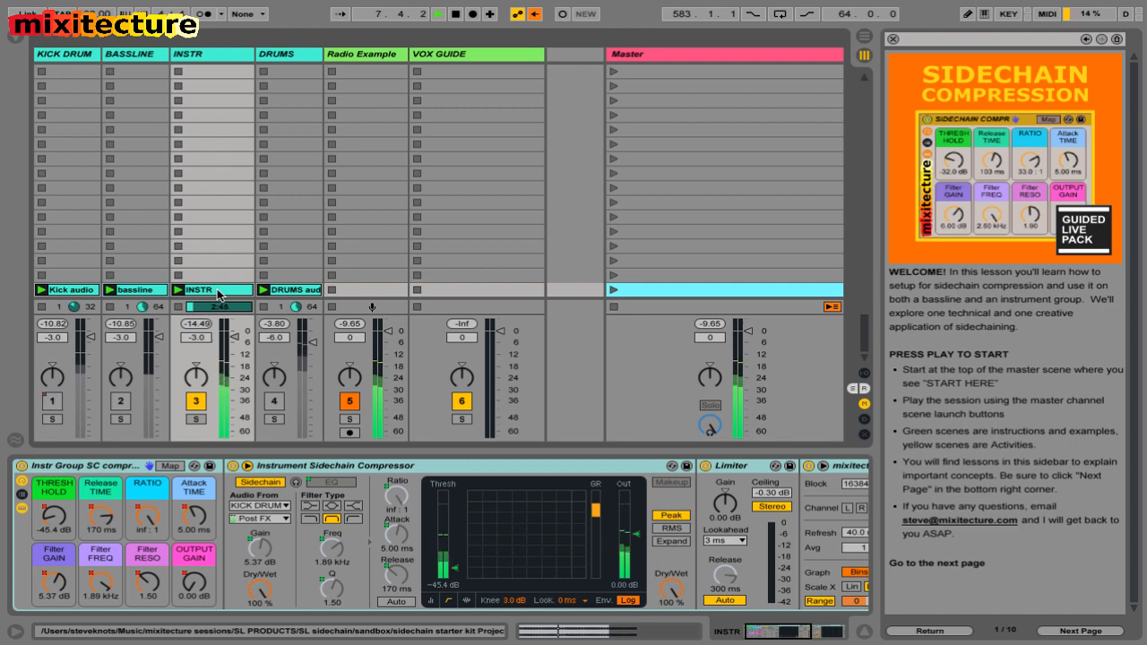
{"action": "left_click", "coordinate": [90, 468]}
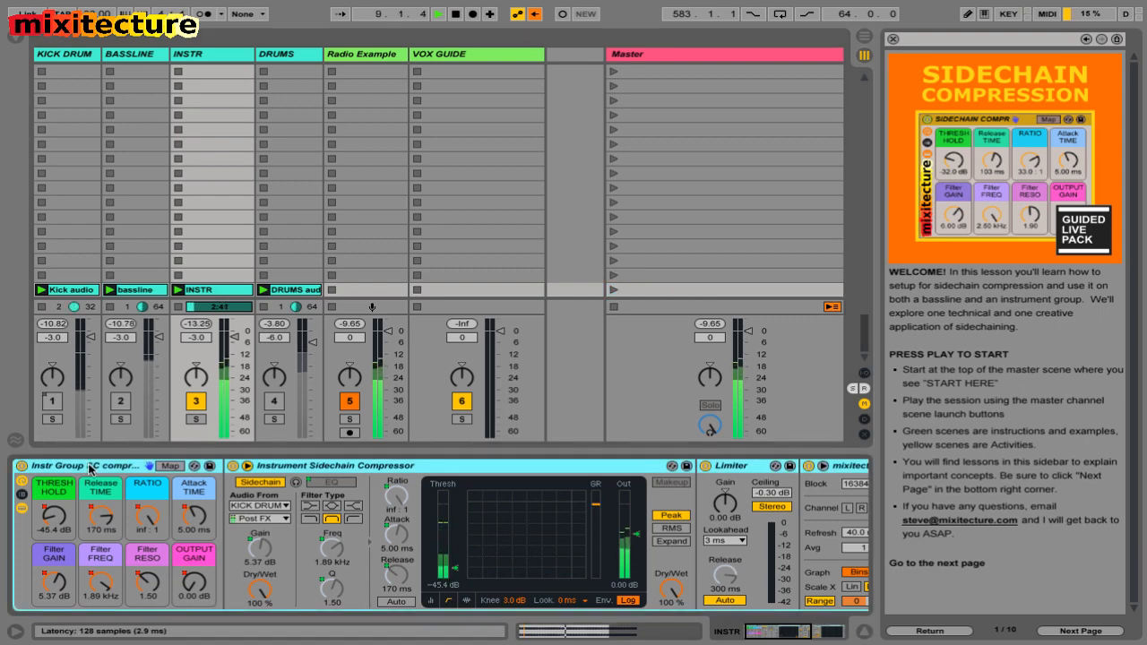
{"action": "left_click_drag", "start_coordinate": [50, 516], "coordinate": [74, 505]}
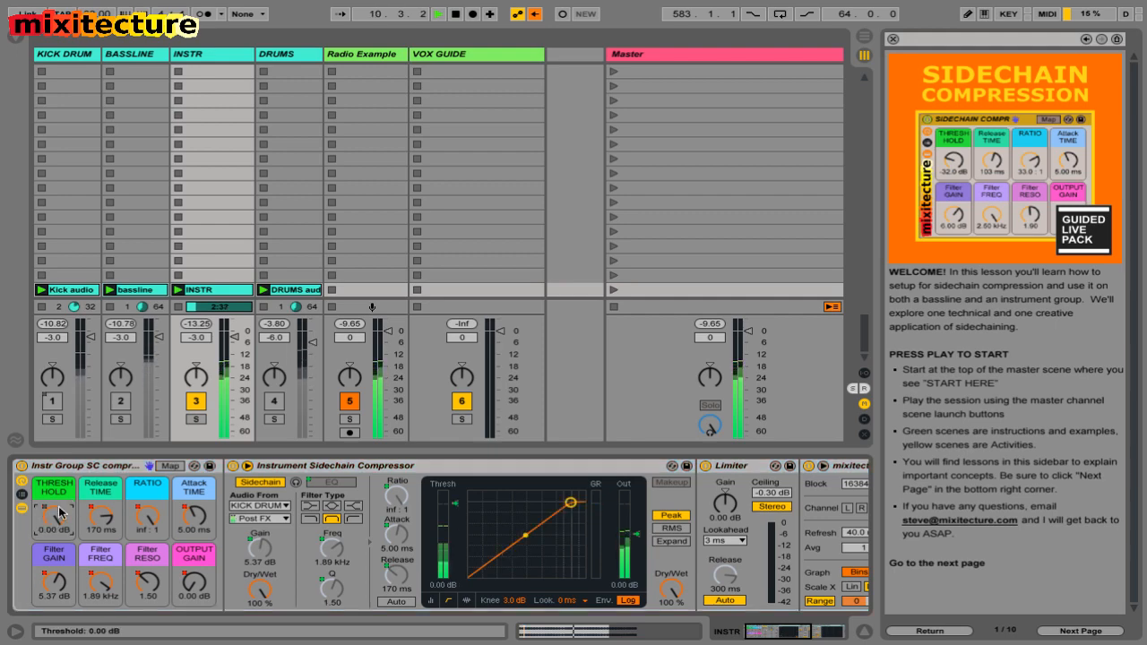
- Map the Instr Group rack's THRESHOLD, Release TIME, RATIO and Attack TIME macros to MIDI controller CCs 1 to 4 on channel 1
{"action": "key", "text": "ctrl+m"}
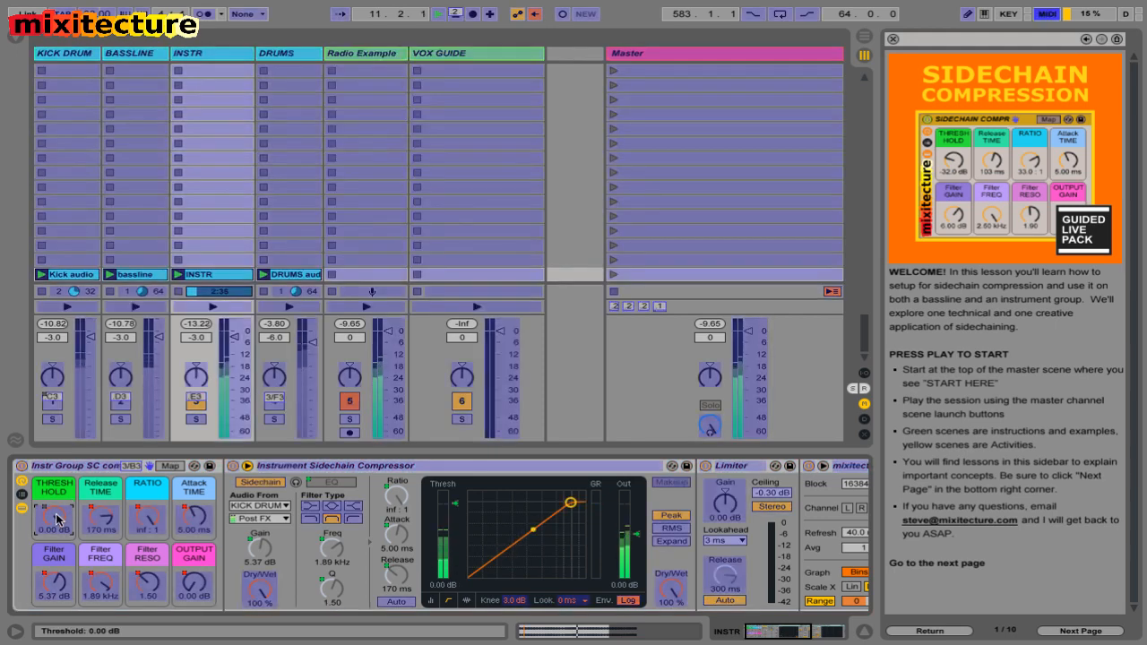
{"action": "left_click", "coordinate": [103, 520]}
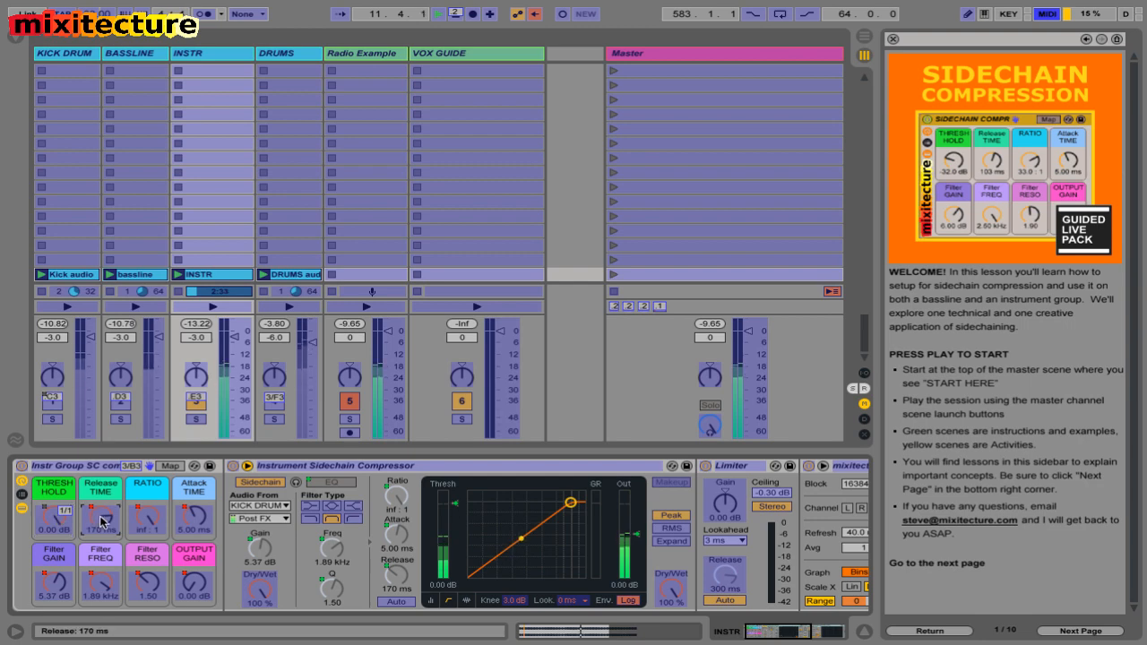
{"action": "left_click", "coordinate": [148, 518]}
{"action": "left_click", "coordinate": [193, 524]}
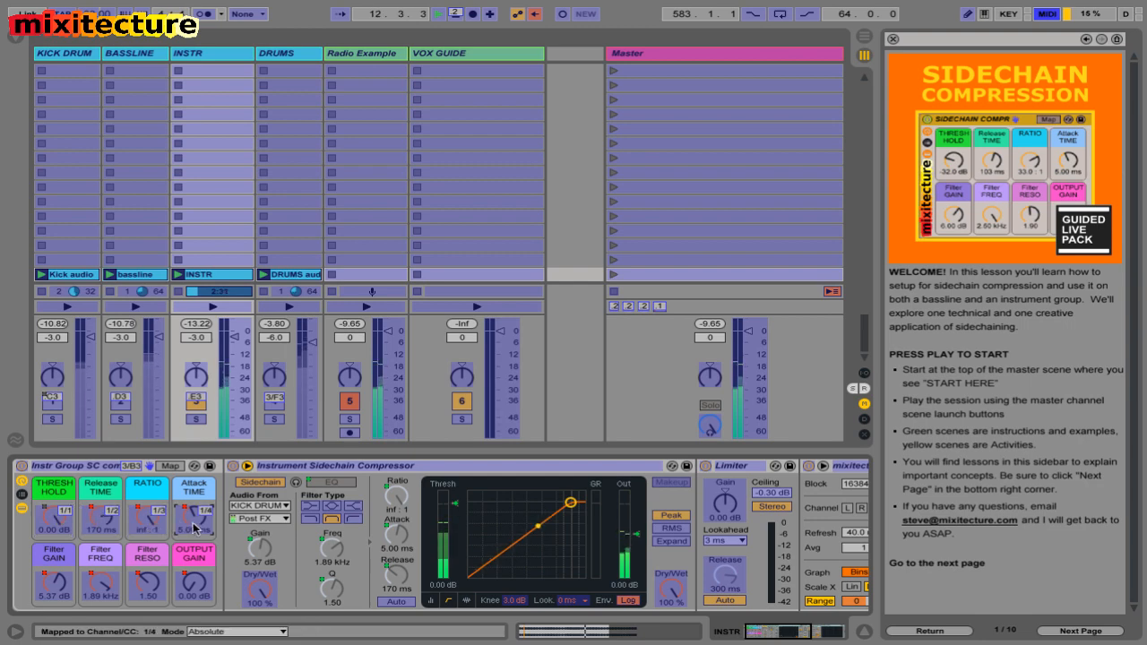
- Map the Instr Group rack's Filter GAIN, Filter FREQ, Filter RESO and OUTPUT GAIN macros to MIDI controller knobs and leave MIDI mapping mode
{"action": "left_click", "coordinate": [196, 583]}
{"action": "left_click", "coordinate": [151, 586]}
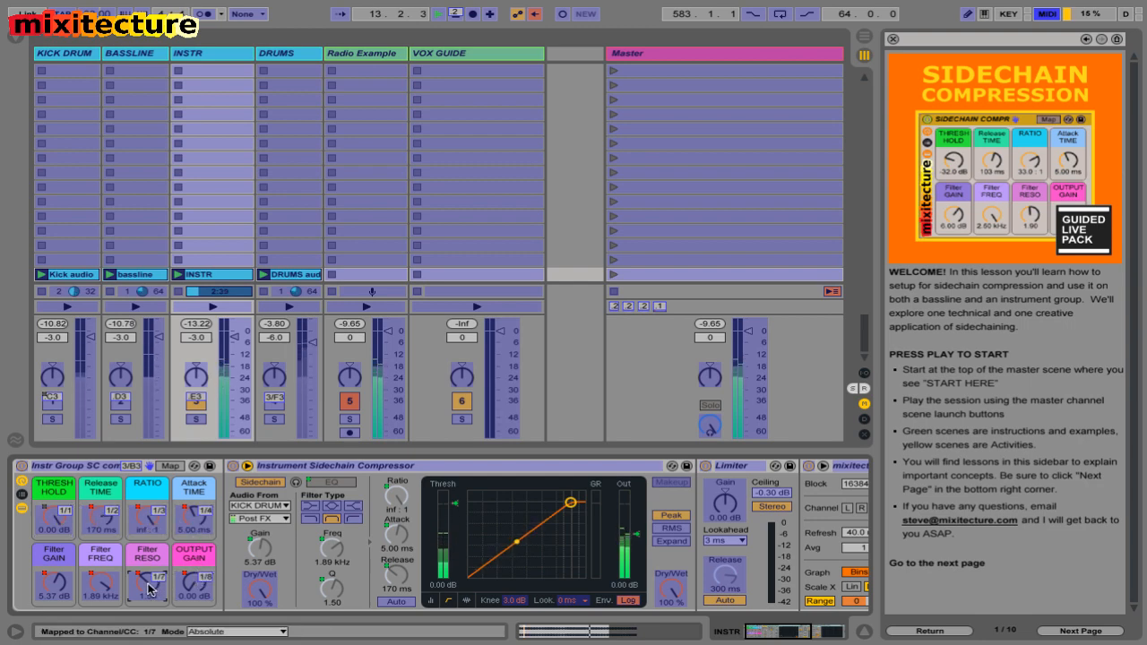
{"action": "left_click", "coordinate": [104, 587]}
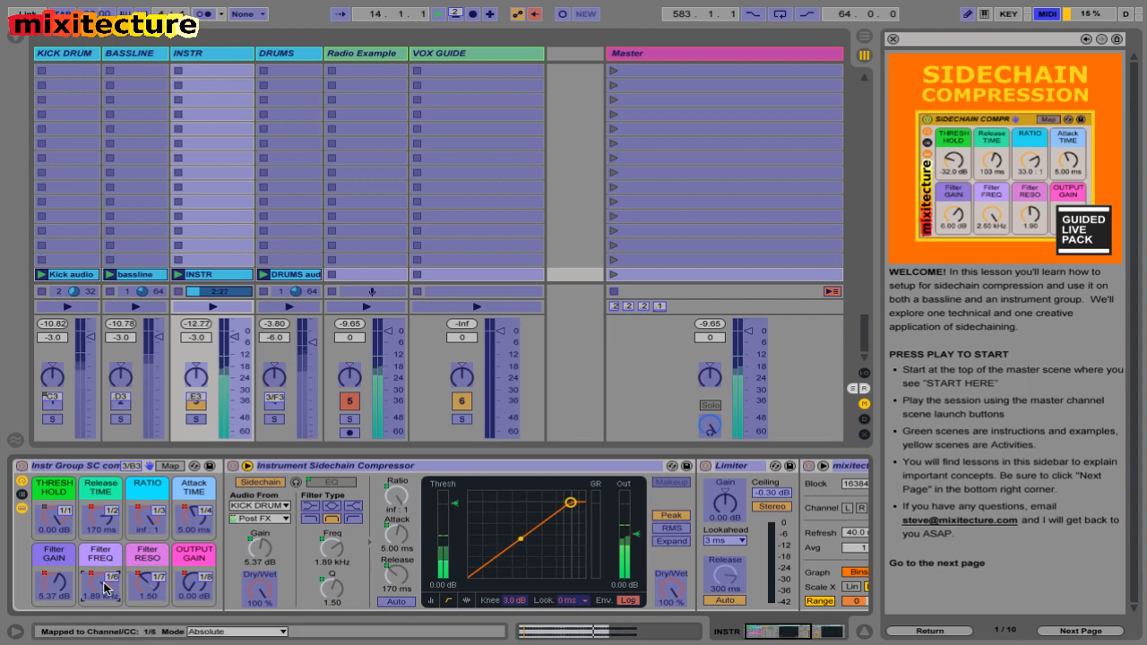
{"action": "left_click", "coordinate": [57, 587]}
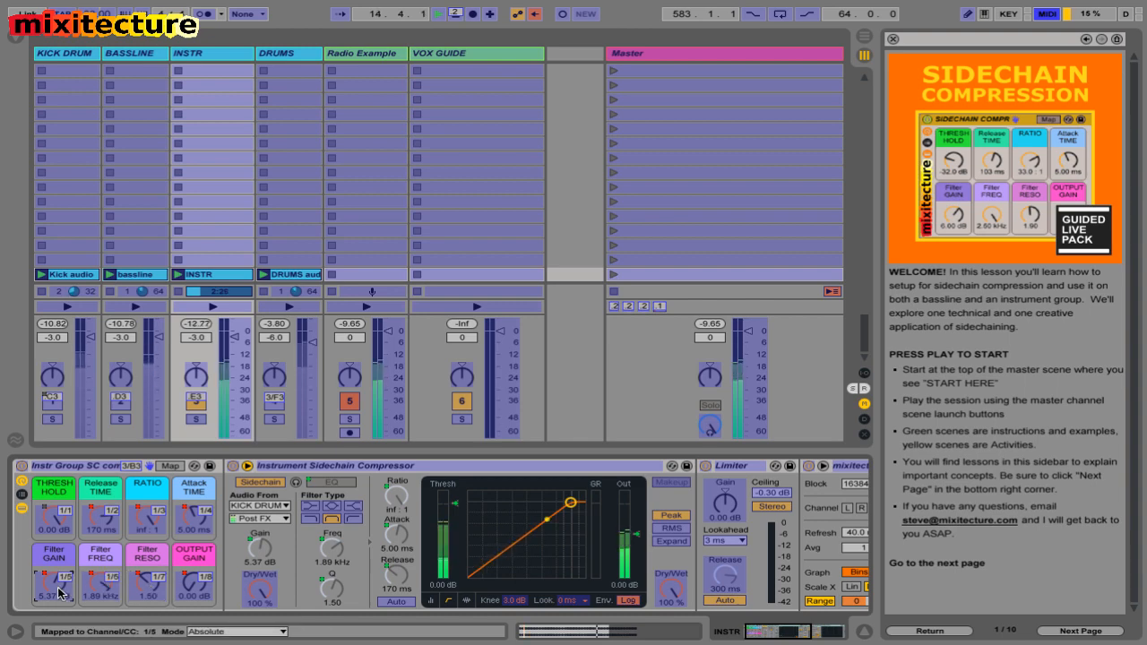
{"action": "left_click", "coordinate": [103, 589]}
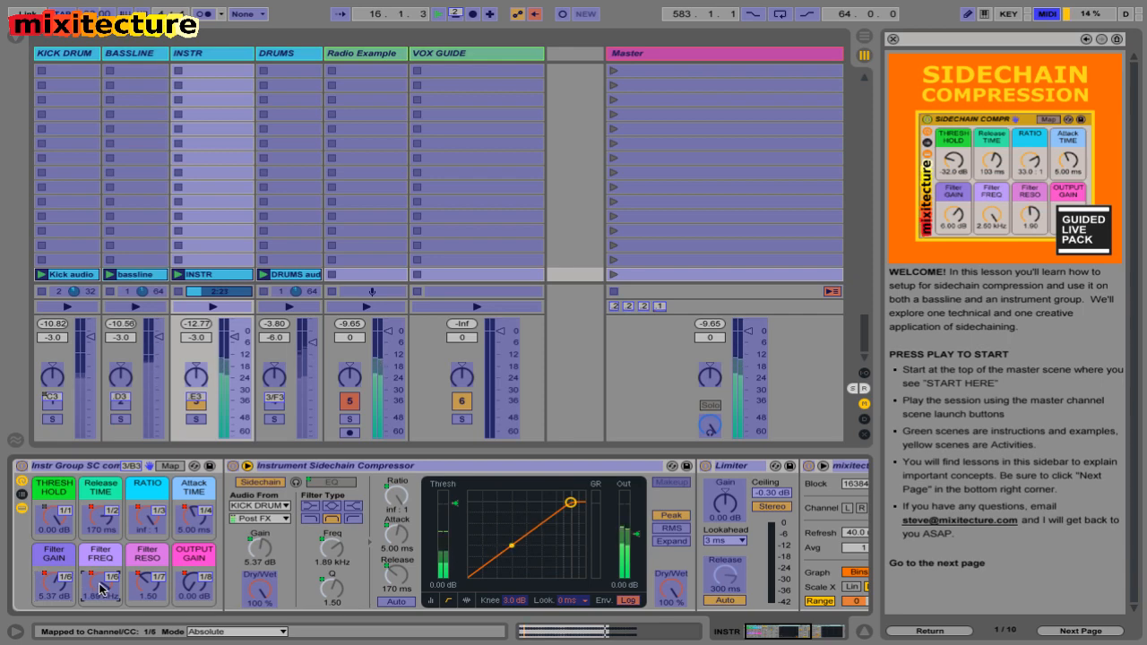
{"action": "key", "text": "ctrl+m"}
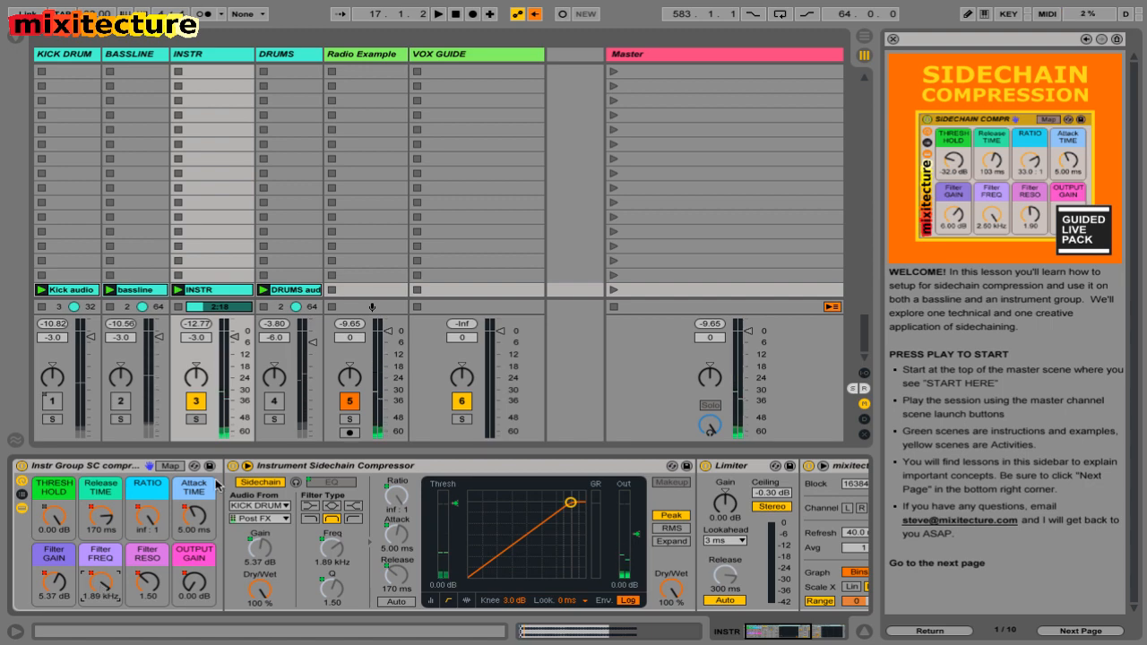
- Switch the Instrument Sidechain Compressor's audio source to No Input and back to KICK DRUM
{"action": "left_click", "coordinate": [258, 478]}
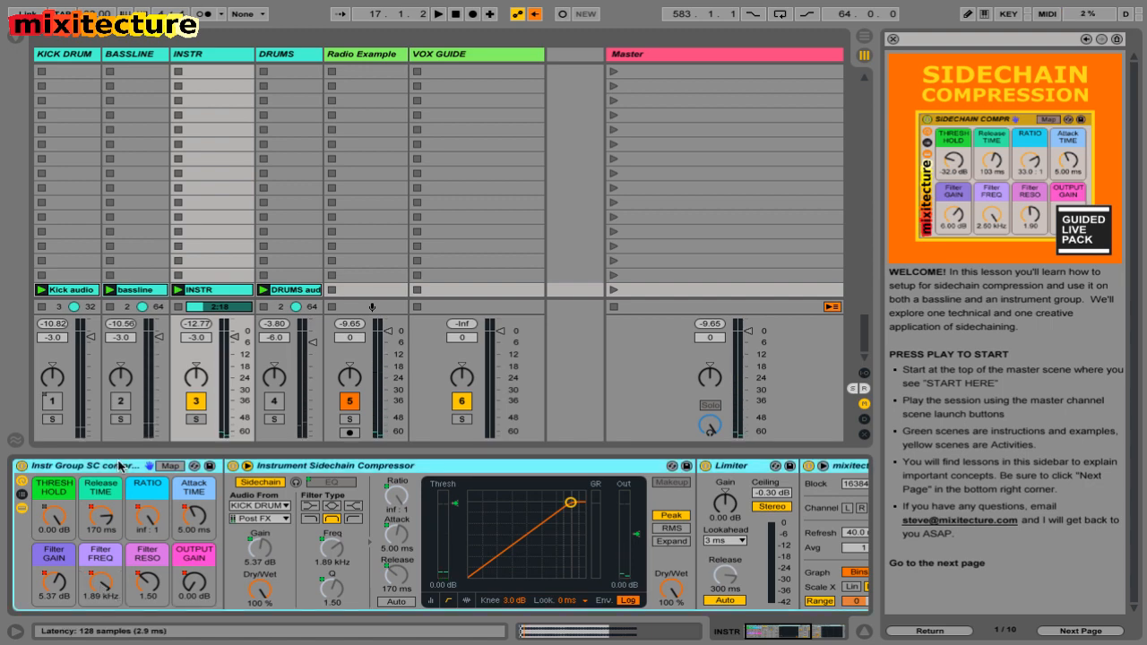
{"action": "left_click", "coordinate": [266, 506]}
{"action": "left_click", "coordinate": [266, 512]}
{"action": "key", "text": "super+Tab"}
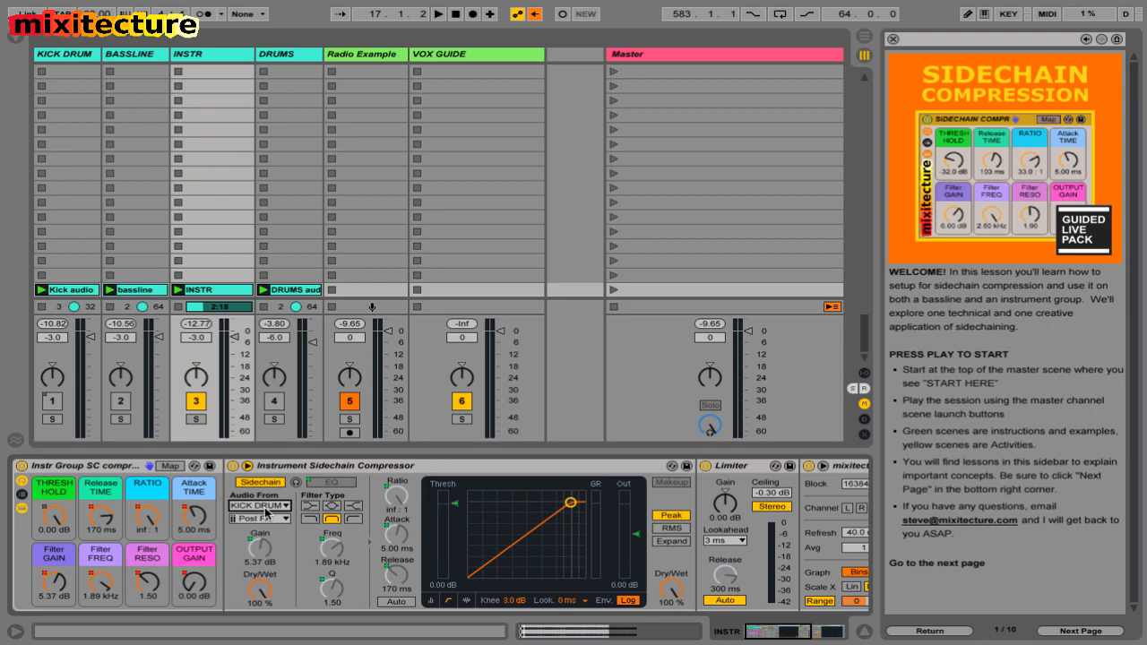
{"action": "left_click", "coordinate": [265, 507]}
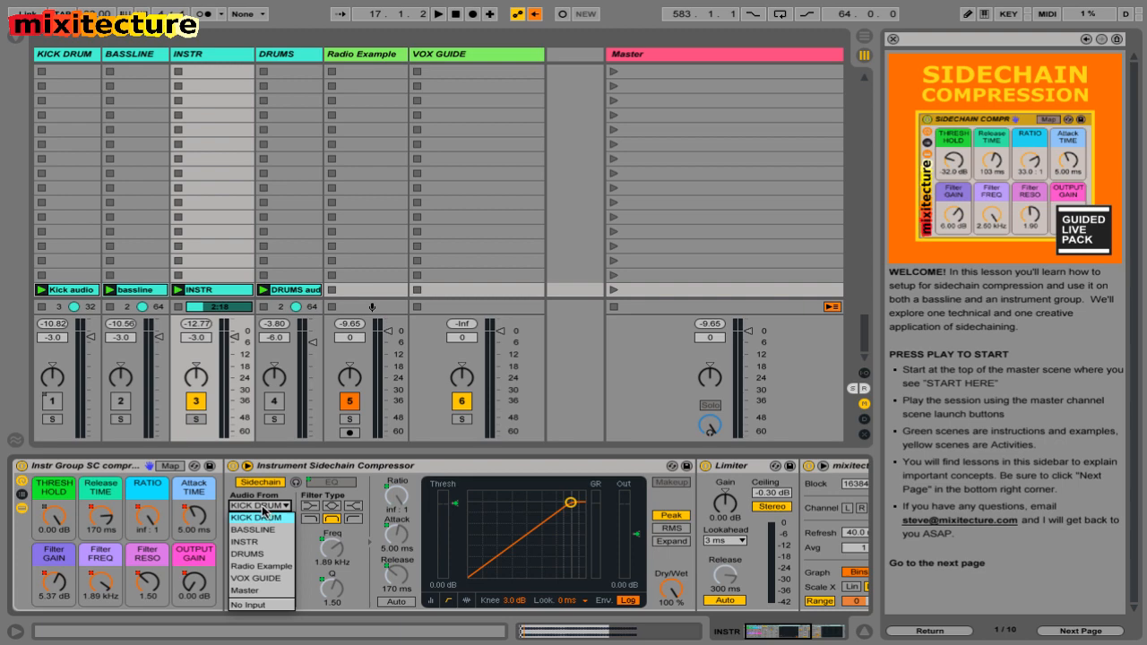
{"action": "left_click", "coordinate": [263, 507]}
{"action": "left_click", "coordinate": [263, 507]}
{"action": "left_click", "coordinate": [254, 605]}
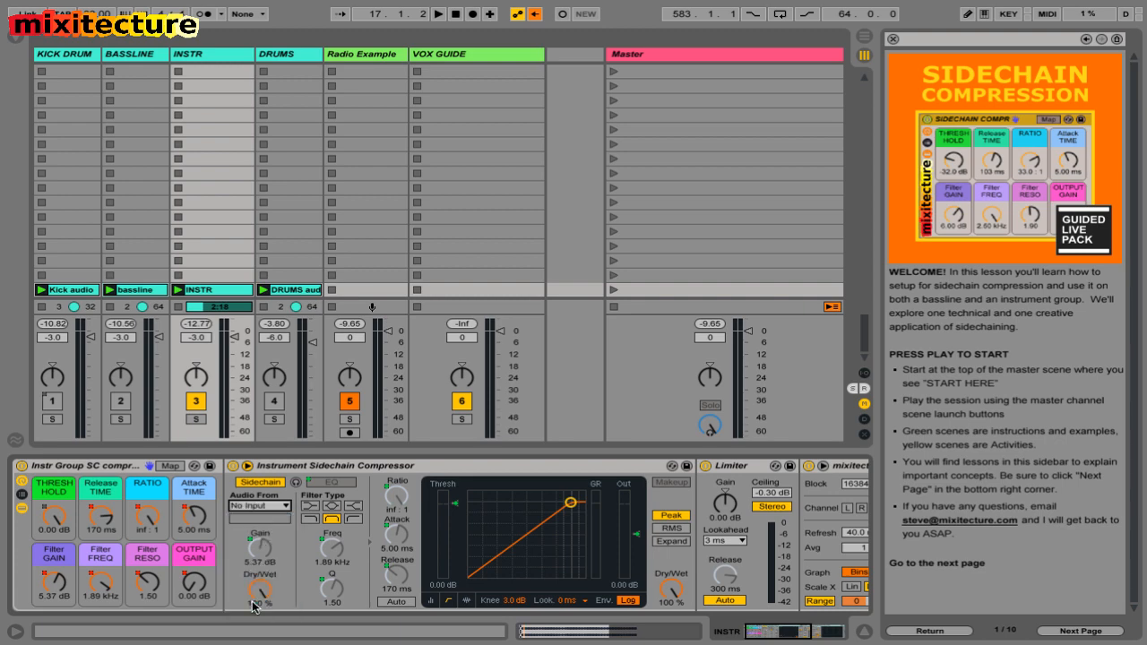
{"action": "left_click", "coordinate": [259, 505]}
{"action": "left_click", "coordinate": [259, 520]}
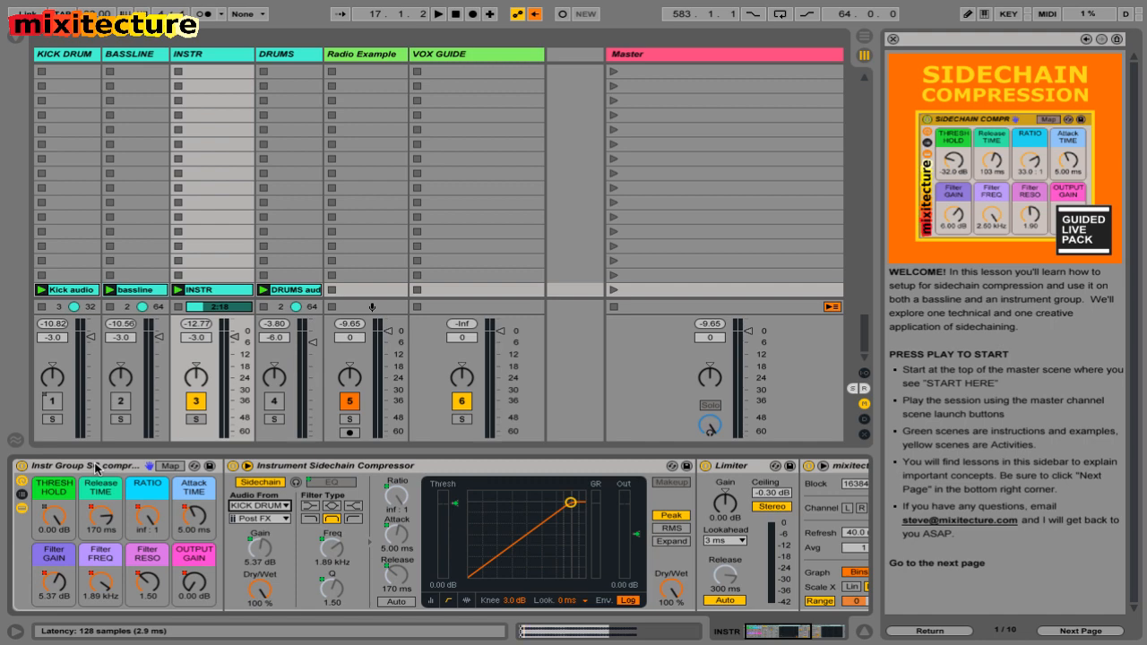
- Play the scene and set the Instr Group rack's THRESHOLD to -43.3 dB, Release TIME to 206 ms and Attack TIME to 5.66 ms
{"action": "key", "text": "space"}
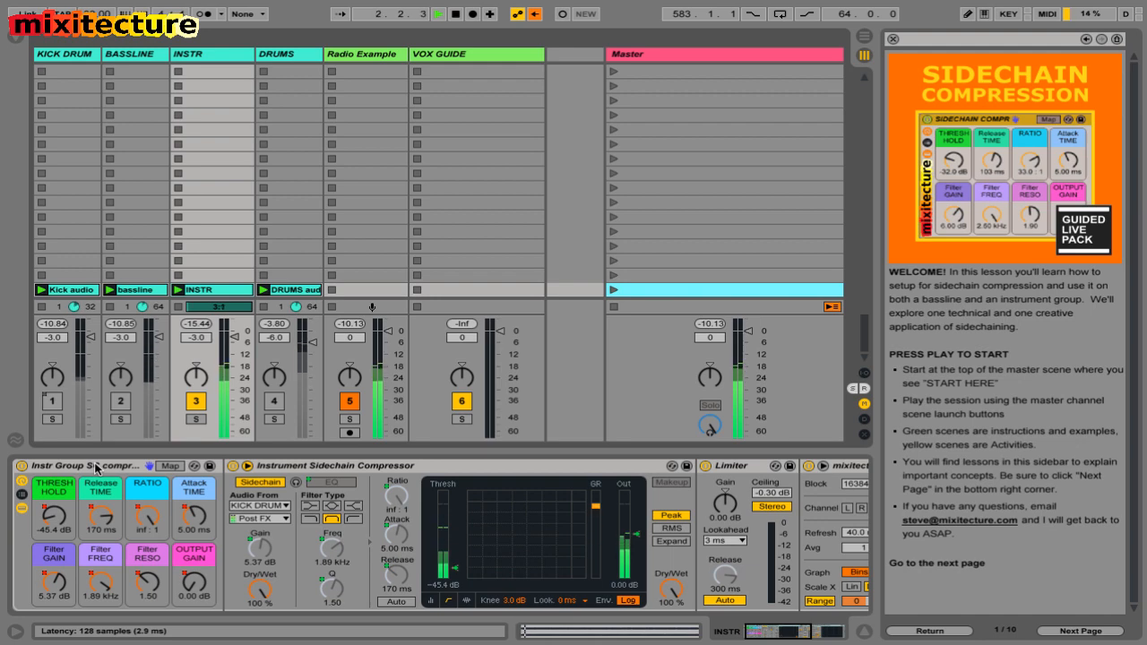
{"action": "left_click", "coordinate": [96, 467]}
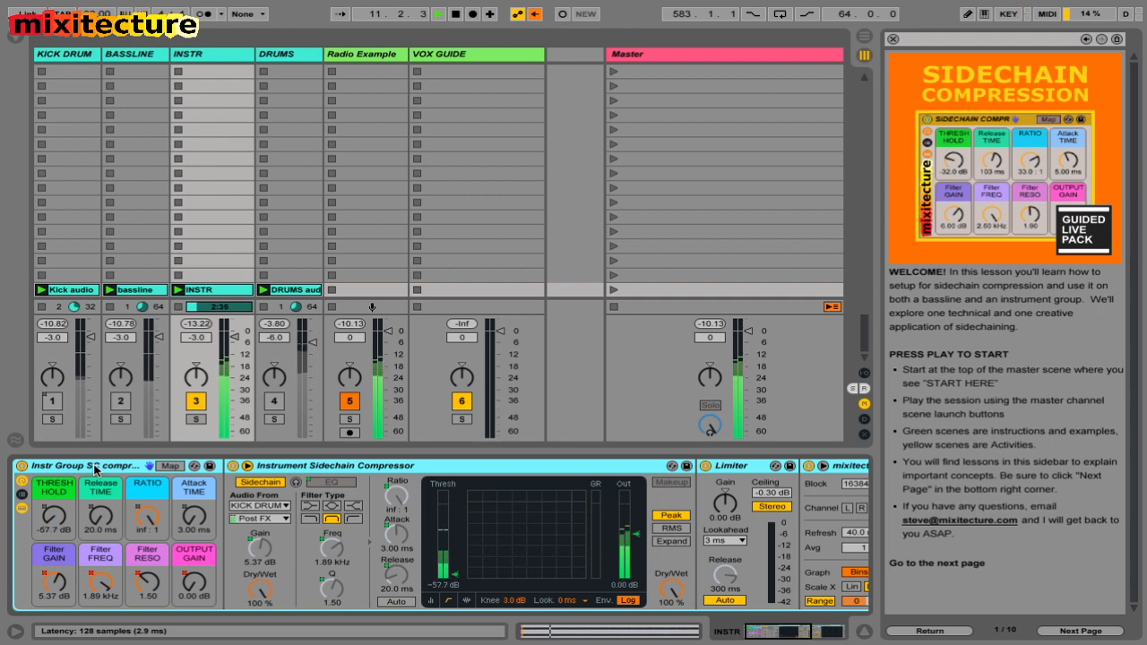
{"action": "key", "text": "space"}
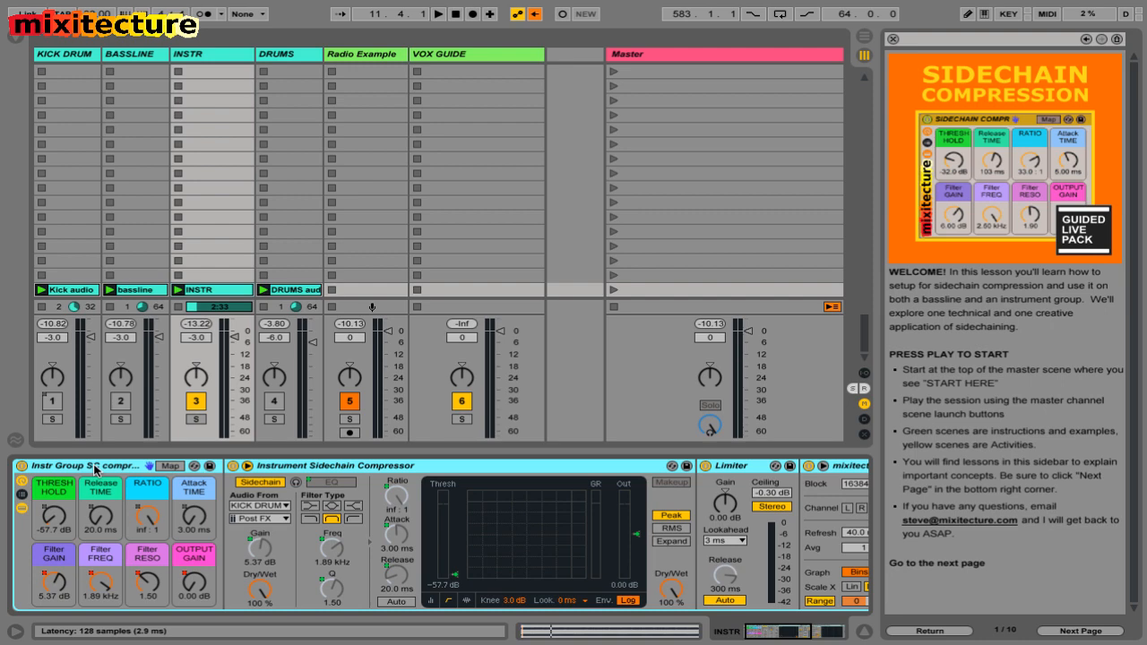
{"action": "key", "text": "space"}
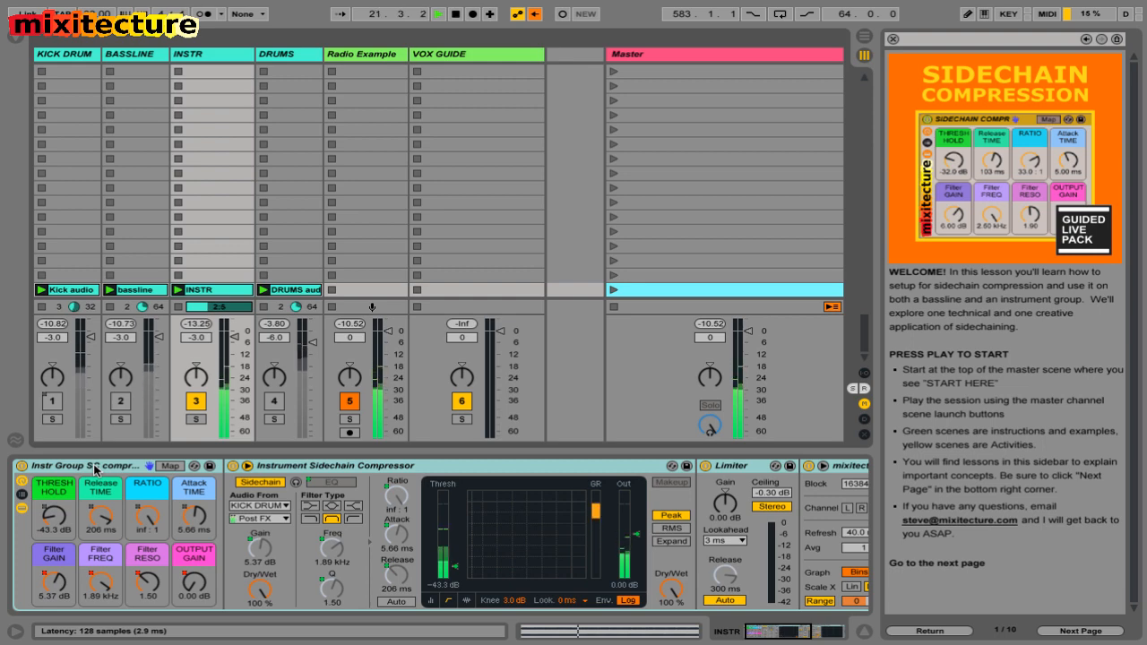
- Compare the instruments with the Instr Group rack bypassed and active while lowering THRESHOLD to -55.4 dB, leaving the rack on
{"action": "key", "text": "0"}
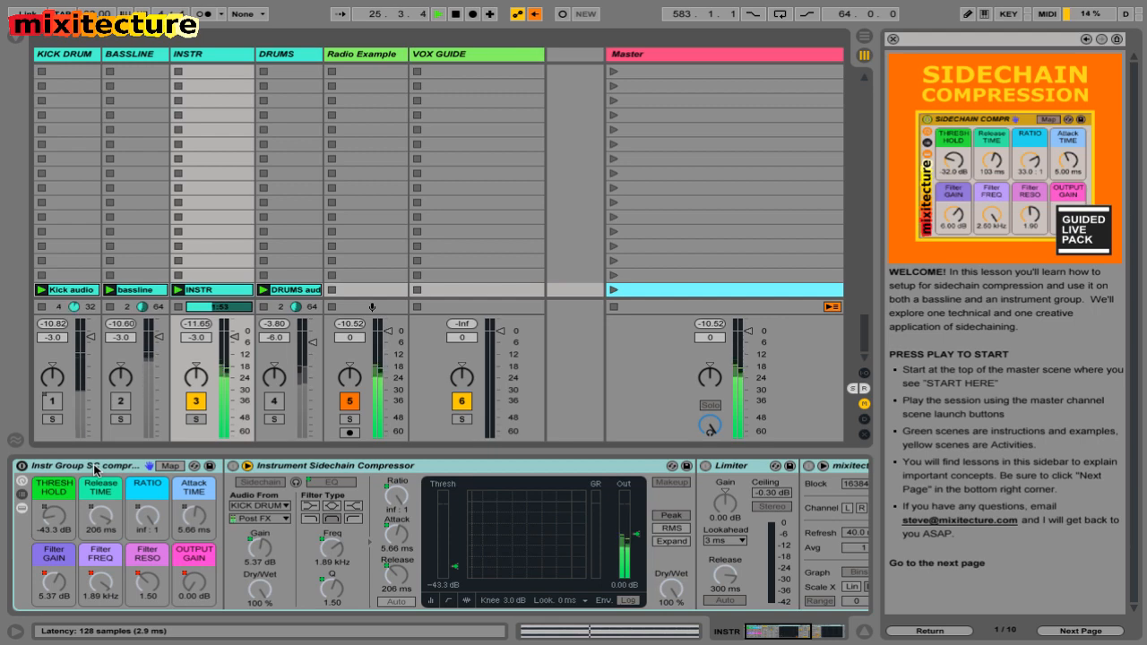
{"action": "key", "text": "Return"}
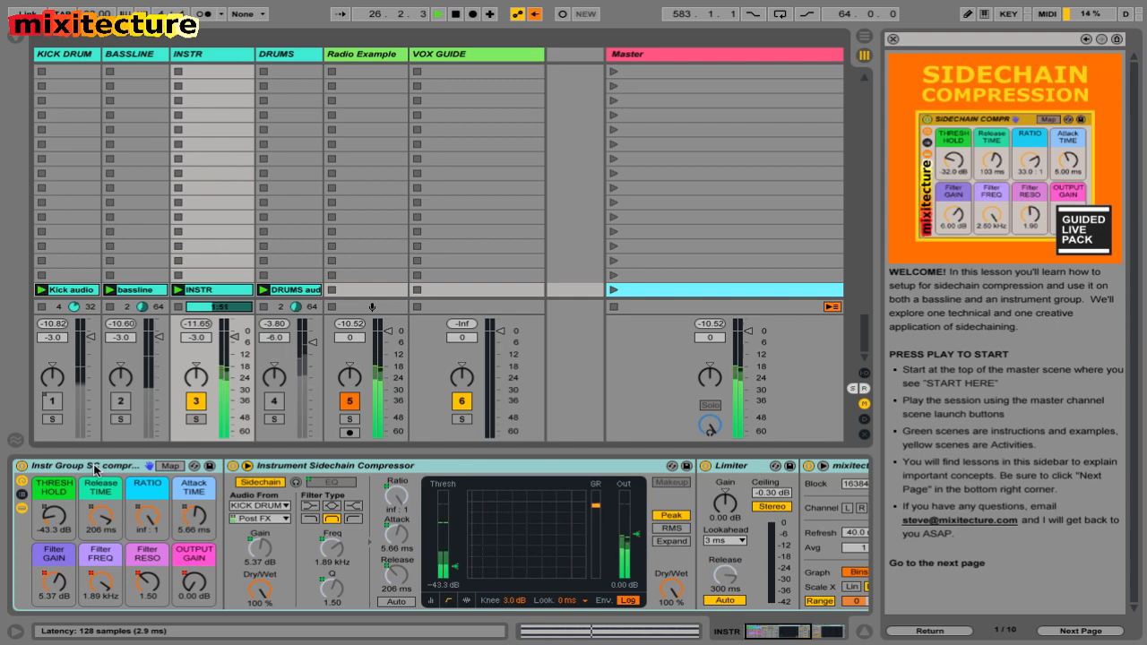
{"action": "key", "text": "0"}
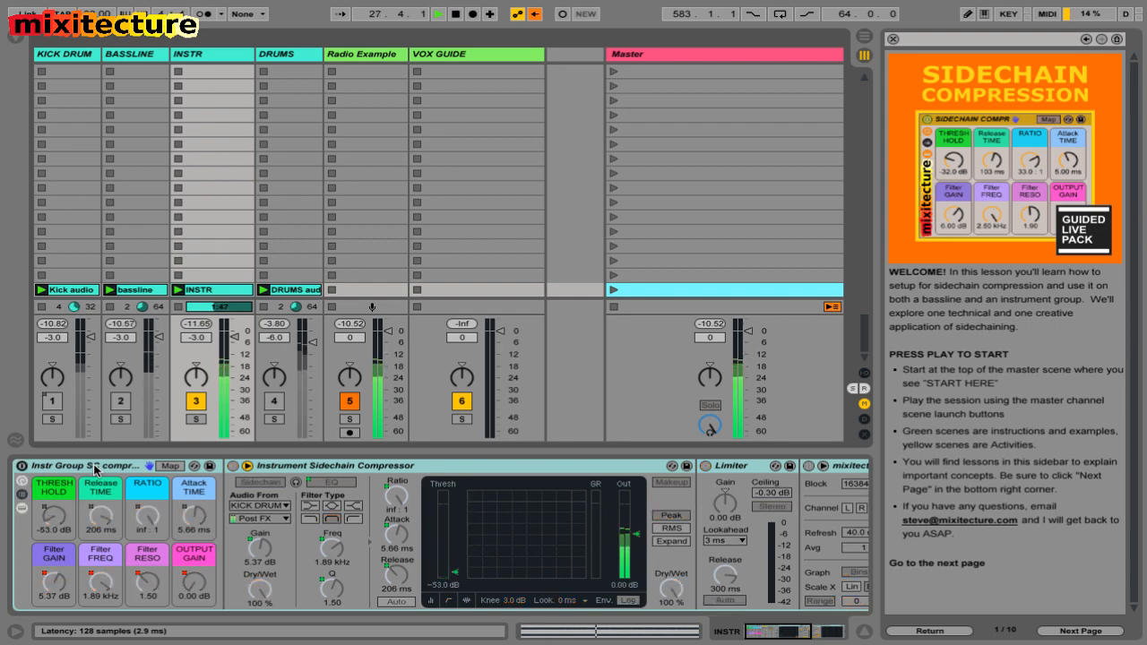
{"action": "key", "text": "0"}
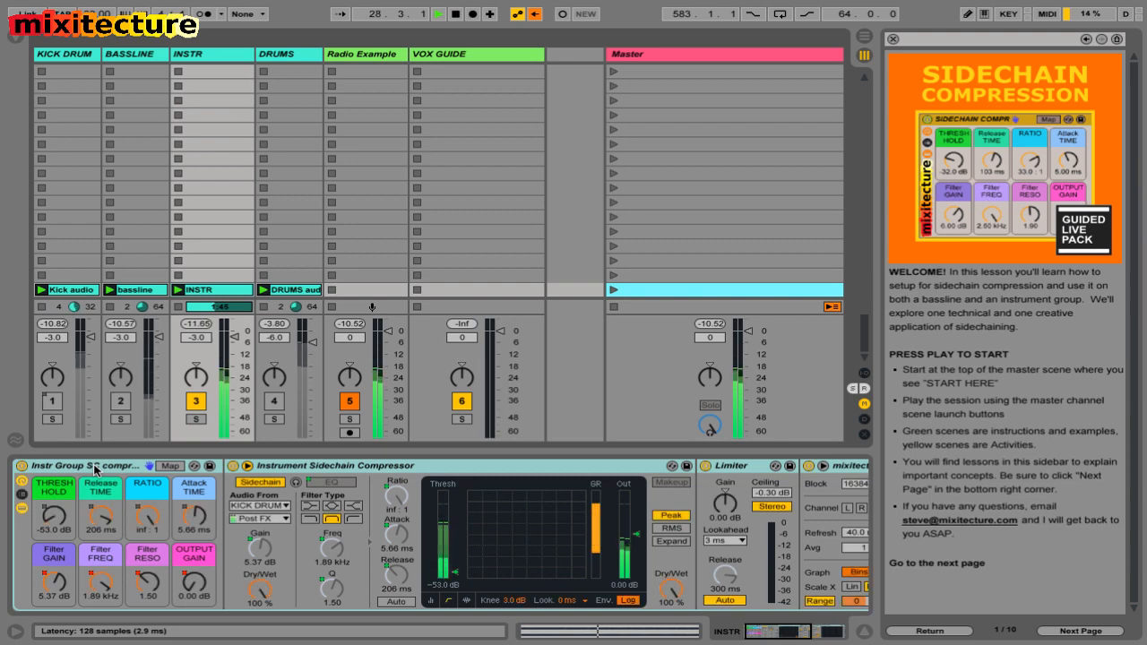
{"action": "key", "text": "0"}
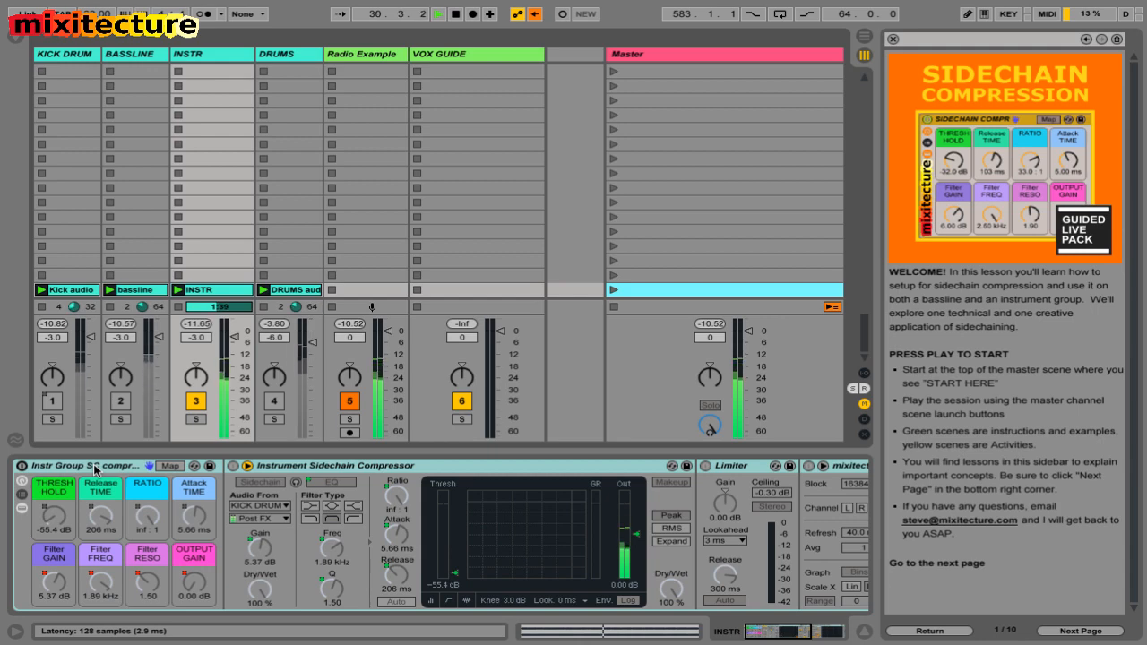
{"action": "key", "text": "0"}
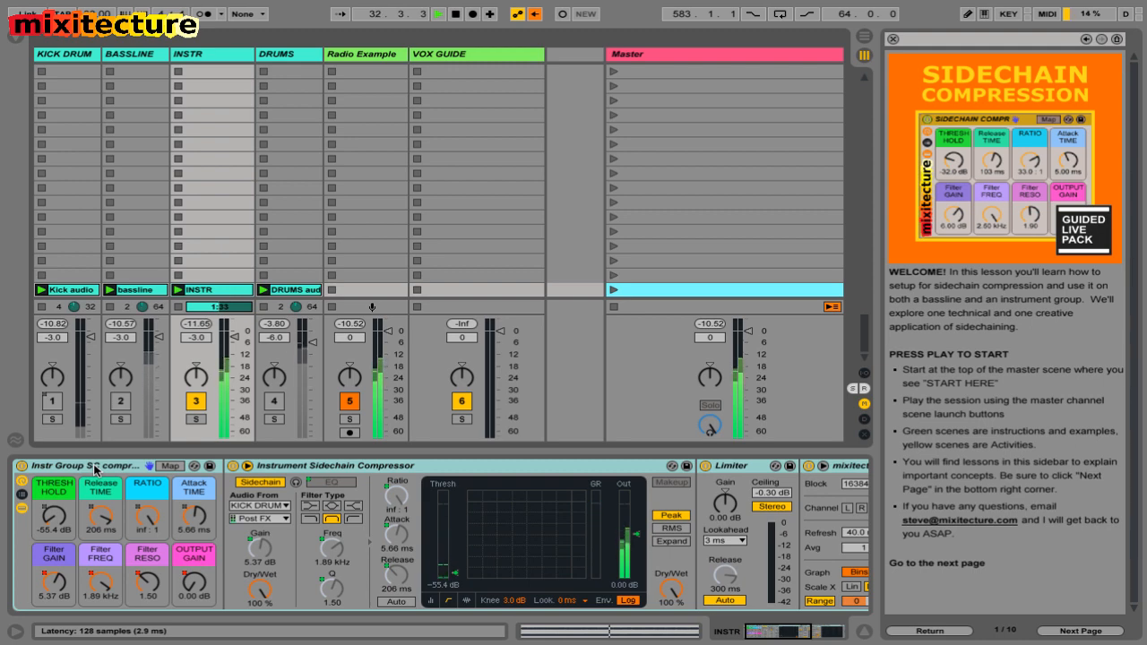
- Turn on the KICK DRUM and DRUMS tracks and lower the DRUMS track volume to -11.5 dB
{"action": "key", "text": "F1"}
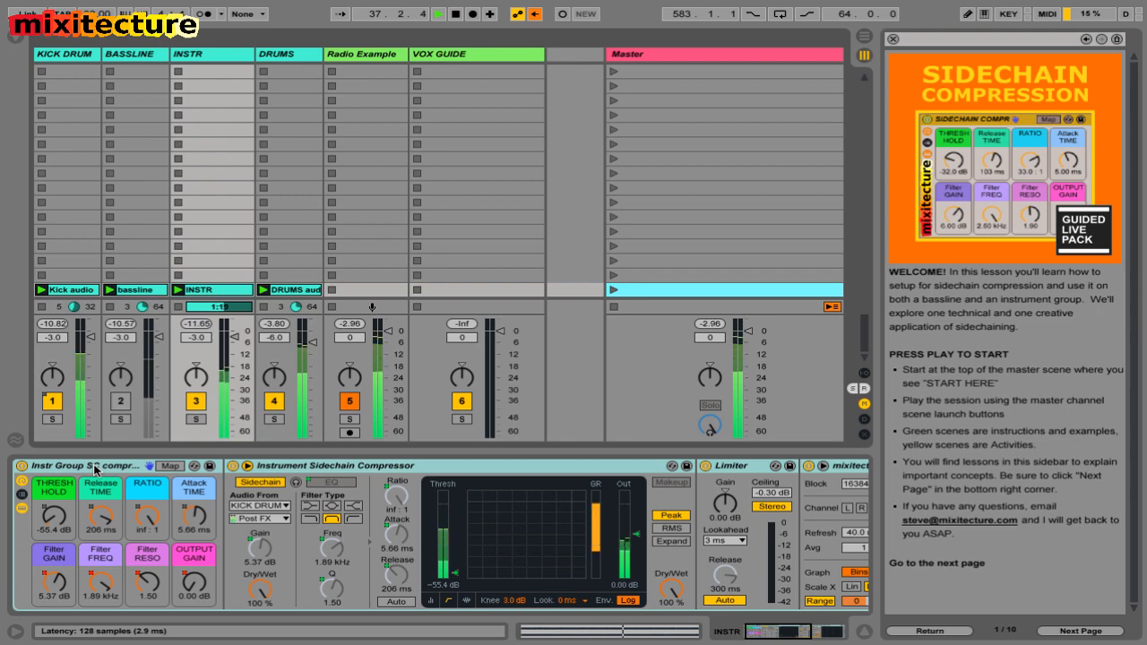
{"action": "left_click", "coordinate": [319, 347]}
{"action": "left_click_drag", "start_coordinate": [313, 347], "coordinate": [314, 358]}
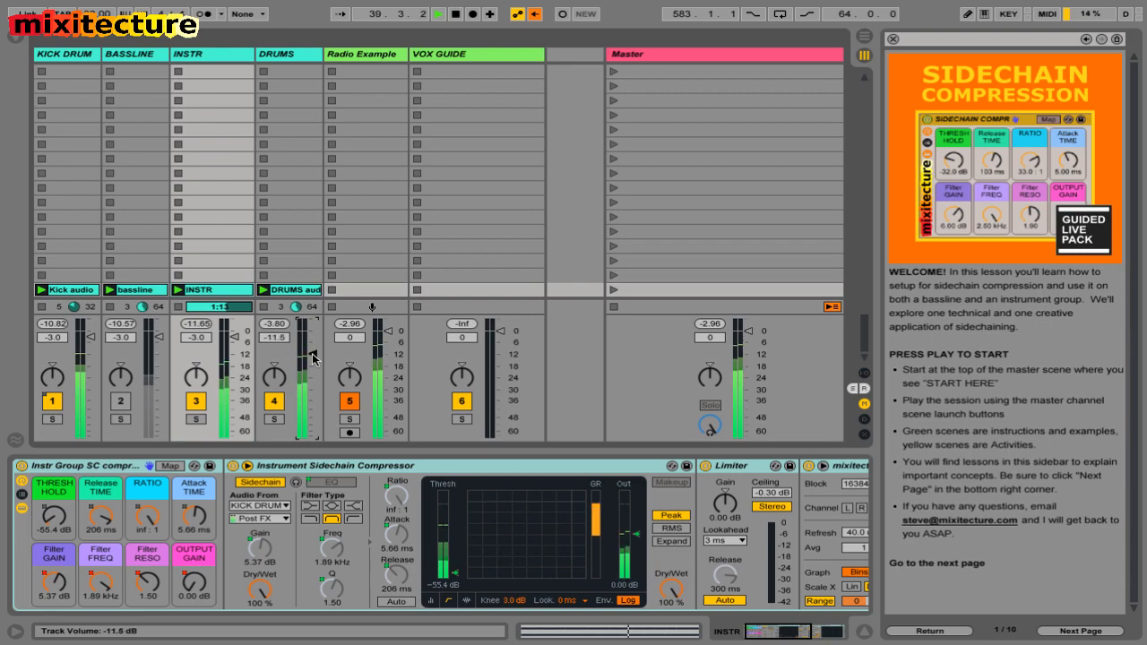
- Turn on the BASSLINE track and set its Sidechain Bassline rack's Release TIME to 172 ms
{"action": "key", "text": "super+Tab"}
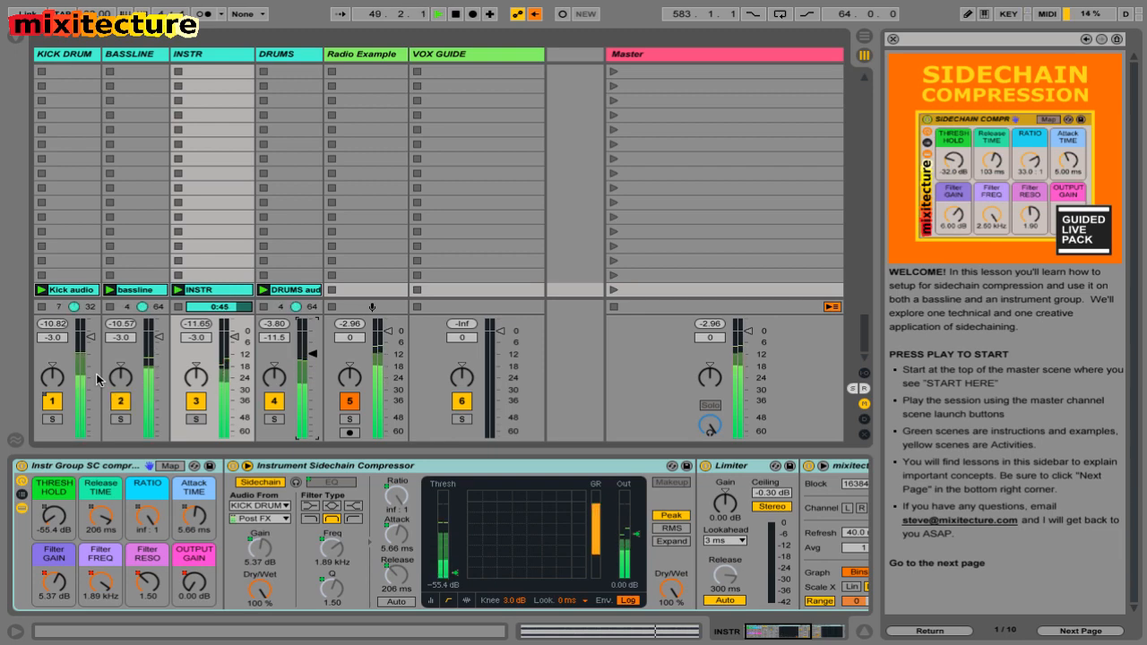
{"action": "left_click", "coordinate": [140, 262]}
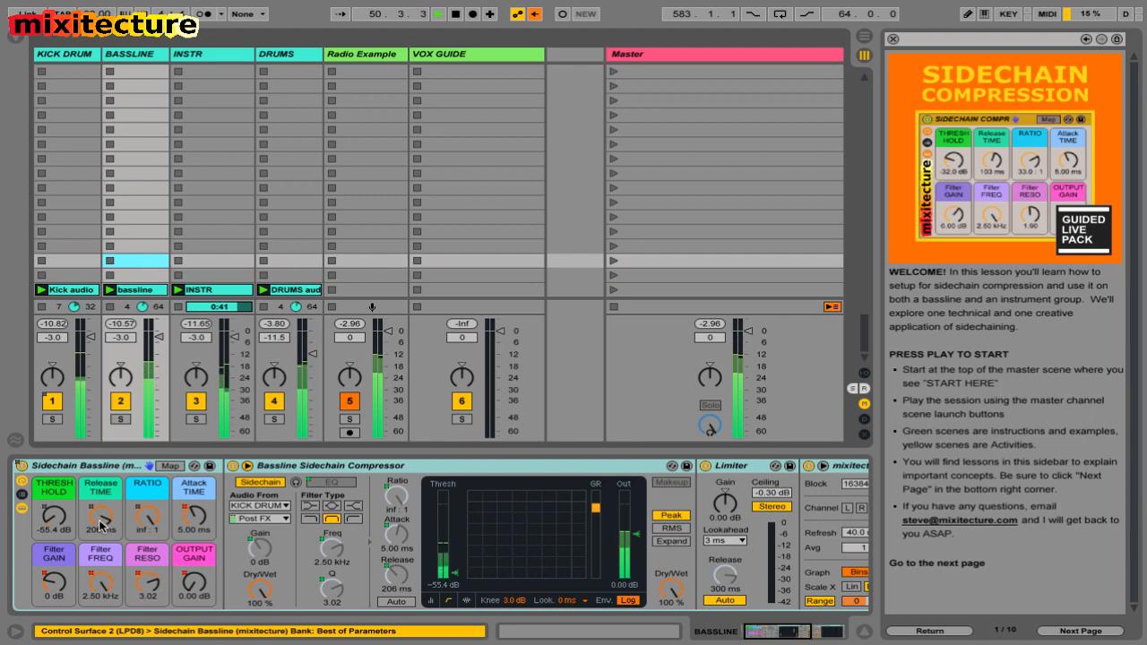
{"action": "left_click_drag", "start_coordinate": [100, 525], "coordinate": [102, 527]}
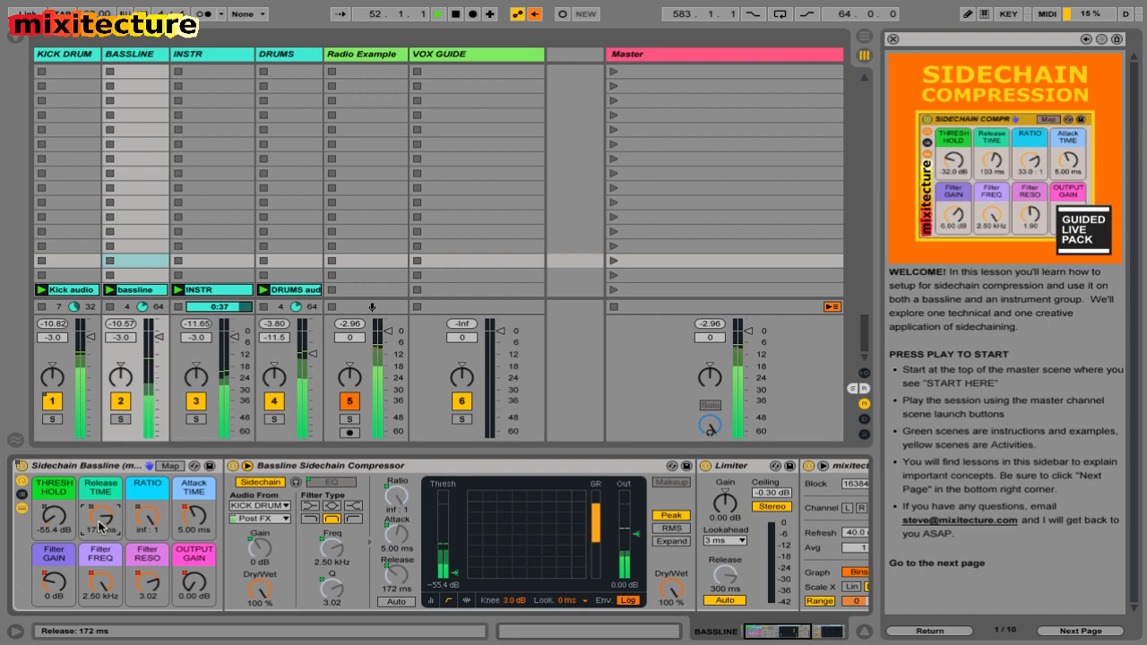
- Mute every music track except BASSLINE and set the Sidechain Bassline rack's Release TIME to 95.9 ms
{"action": "left_click", "coordinate": [209, 260]}
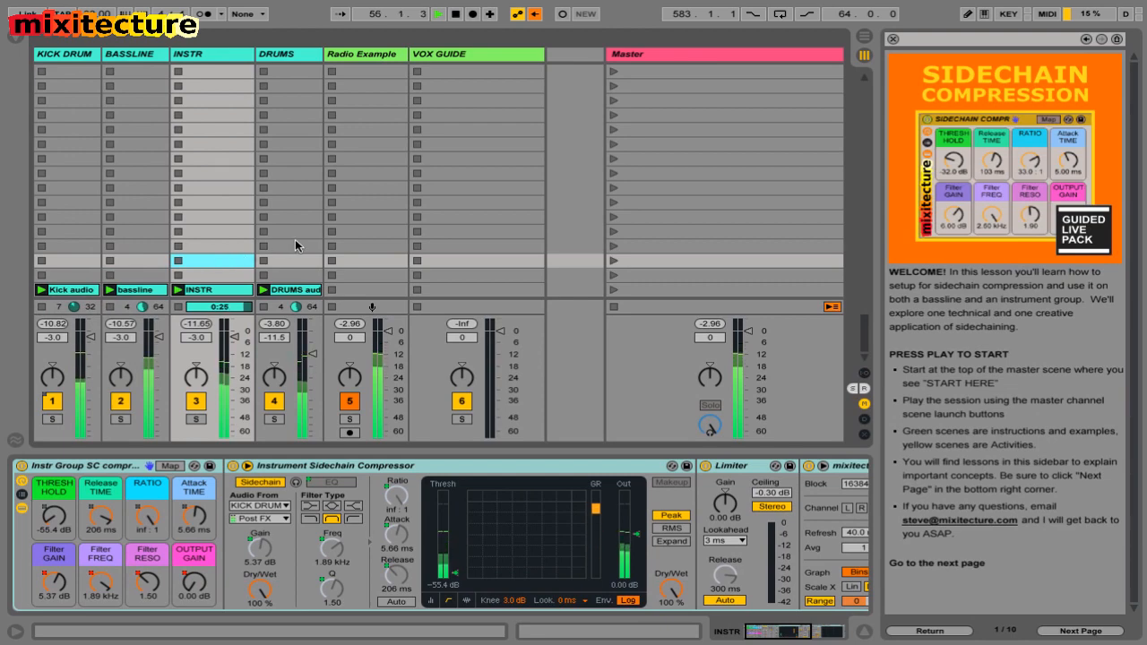
{"action": "left_click", "coordinate": [137, 263]}
{"action": "left_click", "coordinate": [105, 469]}
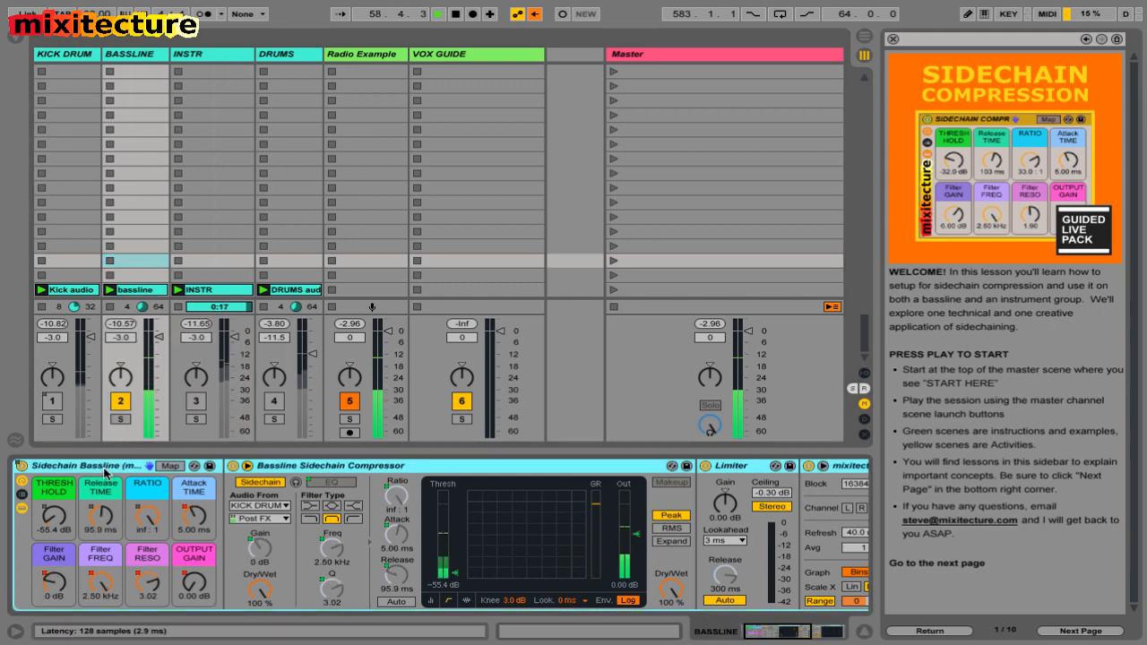
- Remove the MIDI controller assignments from all eight Sidechain Bassline rack macros and leave MIDI mapping mode
{"action": "key", "text": "ctrl+m"}
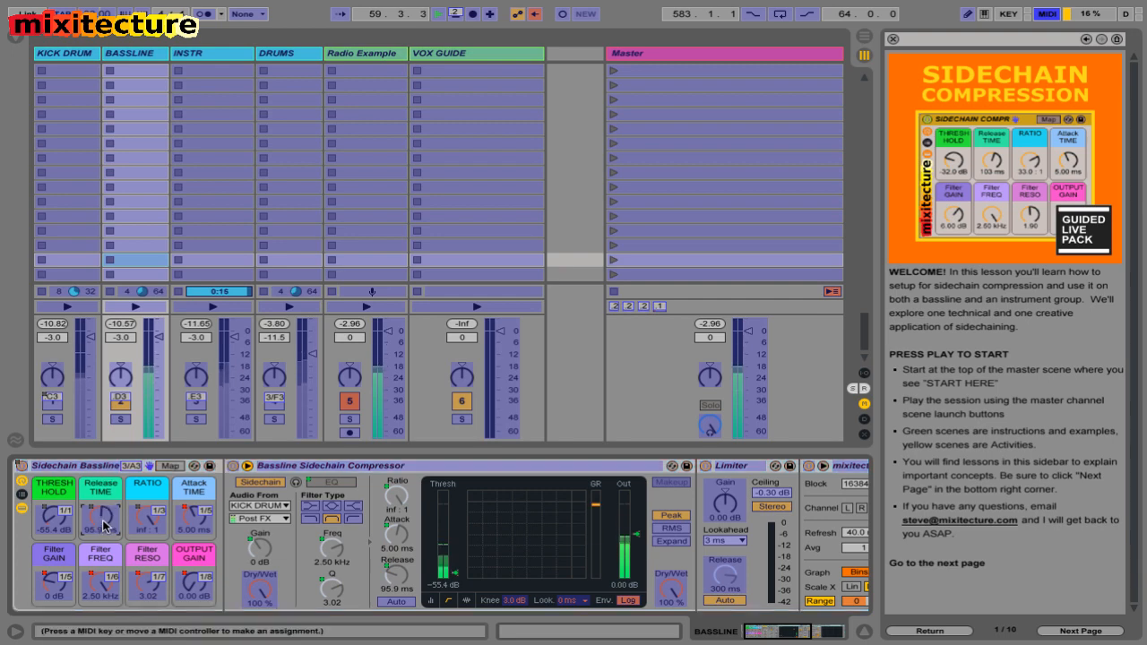
{"action": "left_click", "coordinate": [149, 518]}
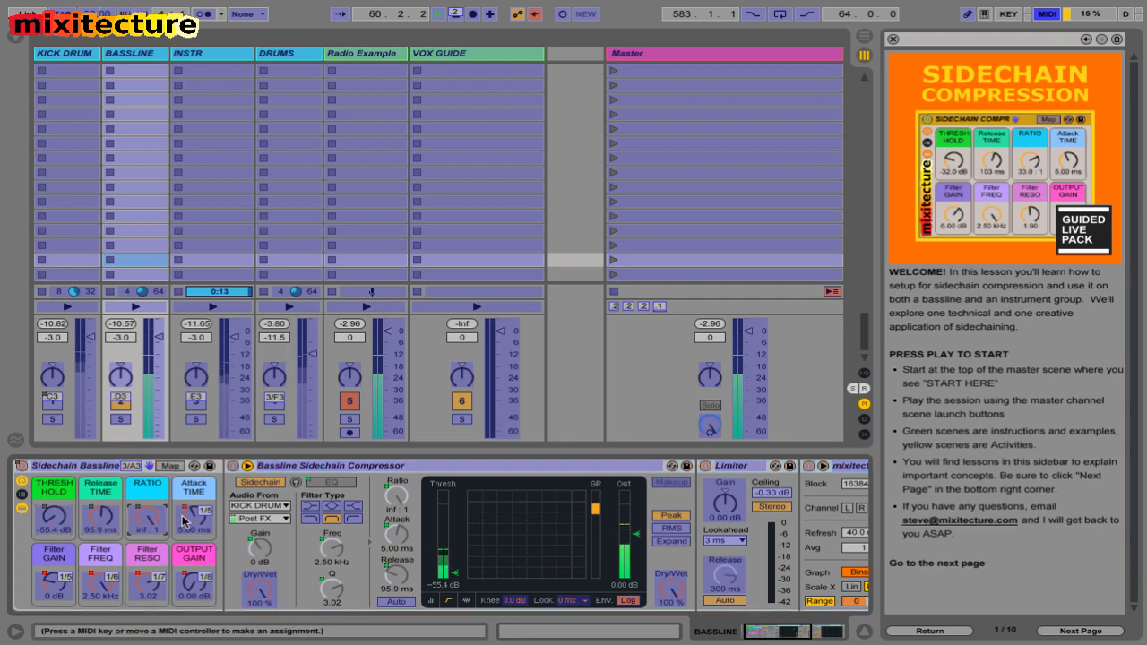
{"action": "left_click", "coordinate": [199, 581]}
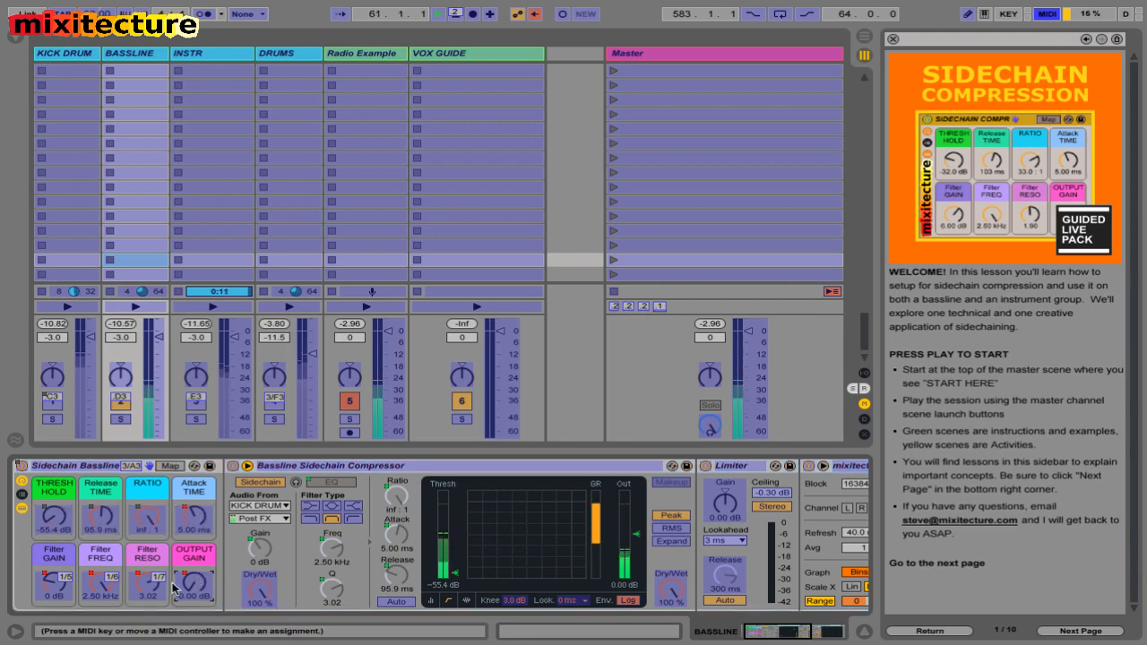
{"action": "left_click", "coordinate": [60, 589]}
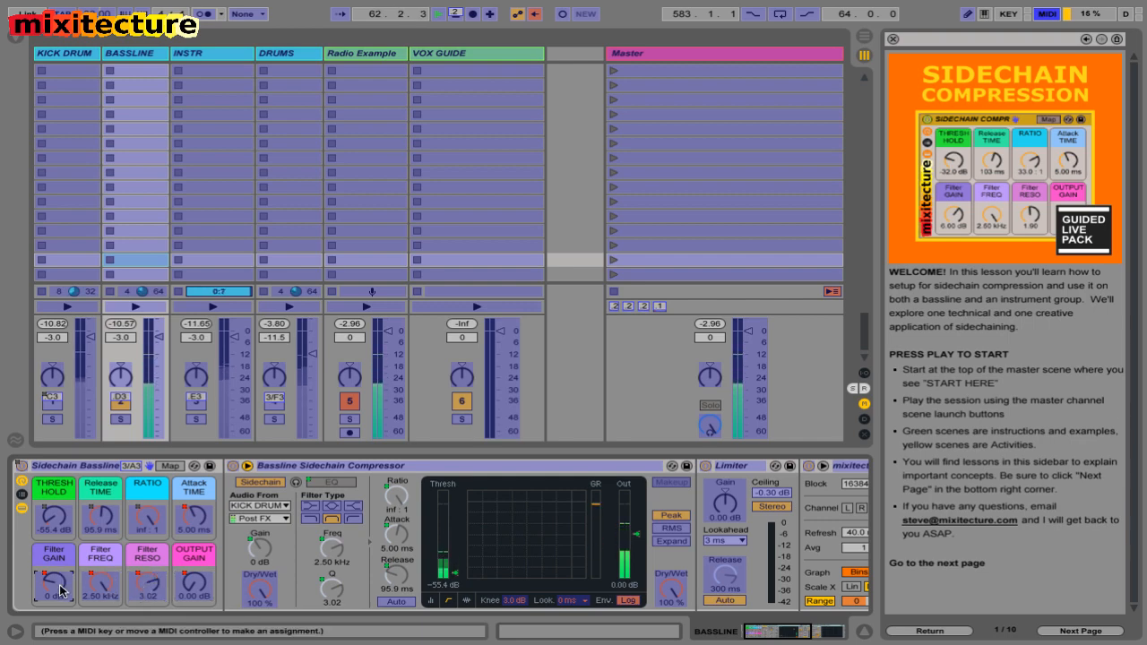
{"action": "key", "text": "ctrl+m"}
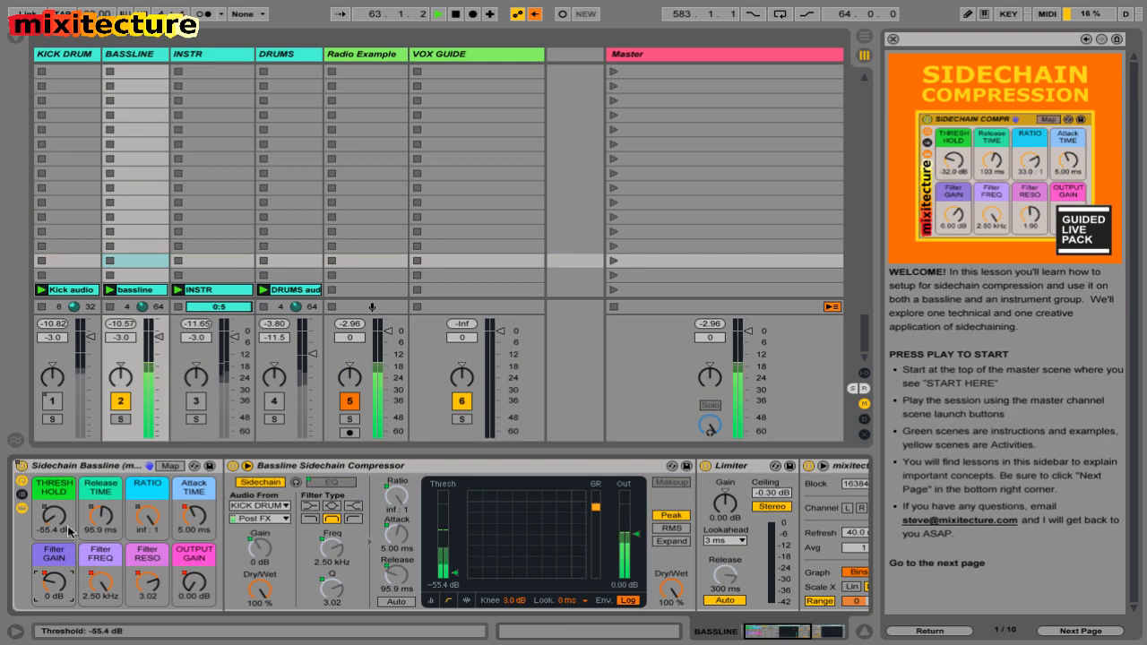
- Turn on the KICK DRUM and INSTR tracks and relaunch the scene holding the four music clips from its start
{"action": "key", "text": "F1"}
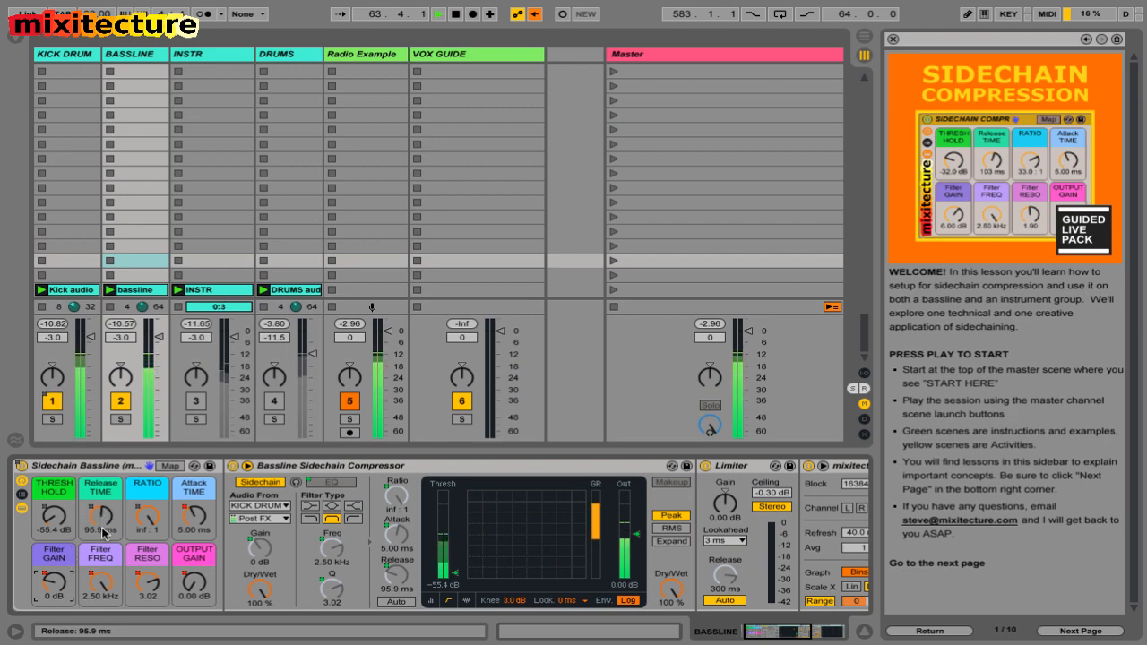
{"action": "left_click", "coordinate": [195, 402]}
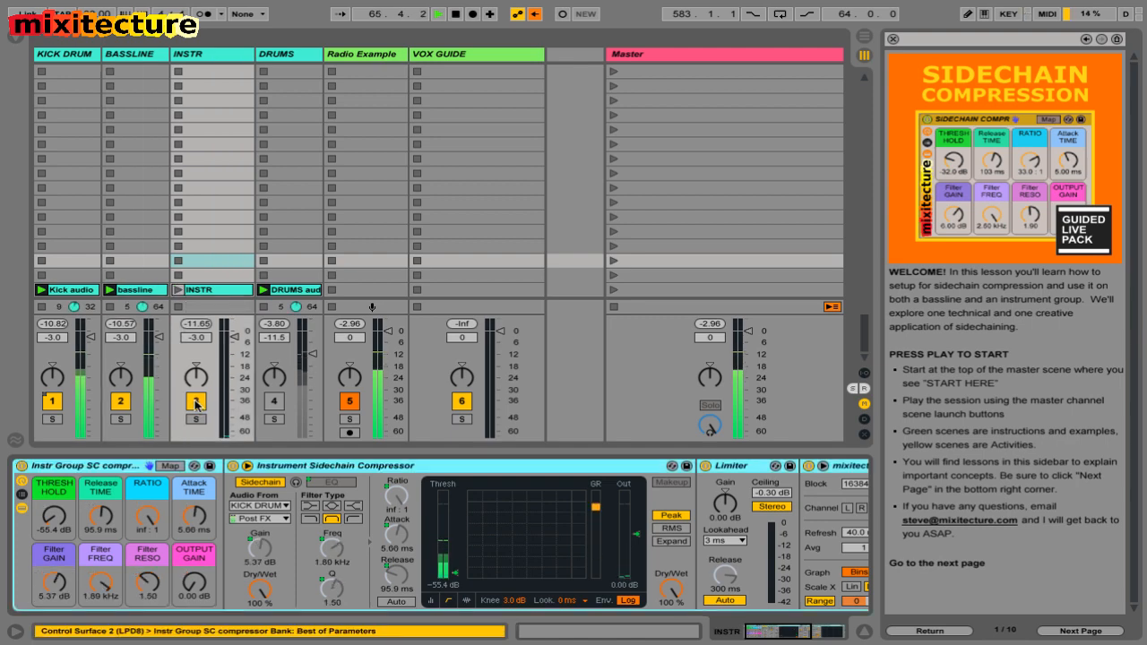
{"action": "left_click", "coordinate": [204, 260]}
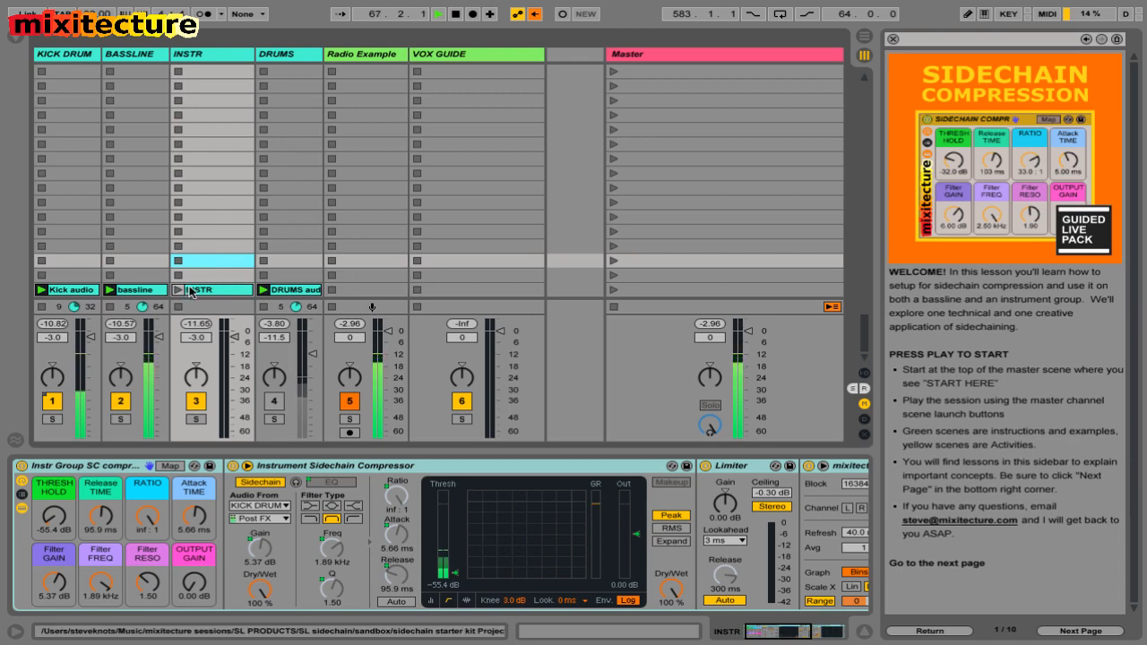
{"action": "left_click", "coordinate": [197, 291]}
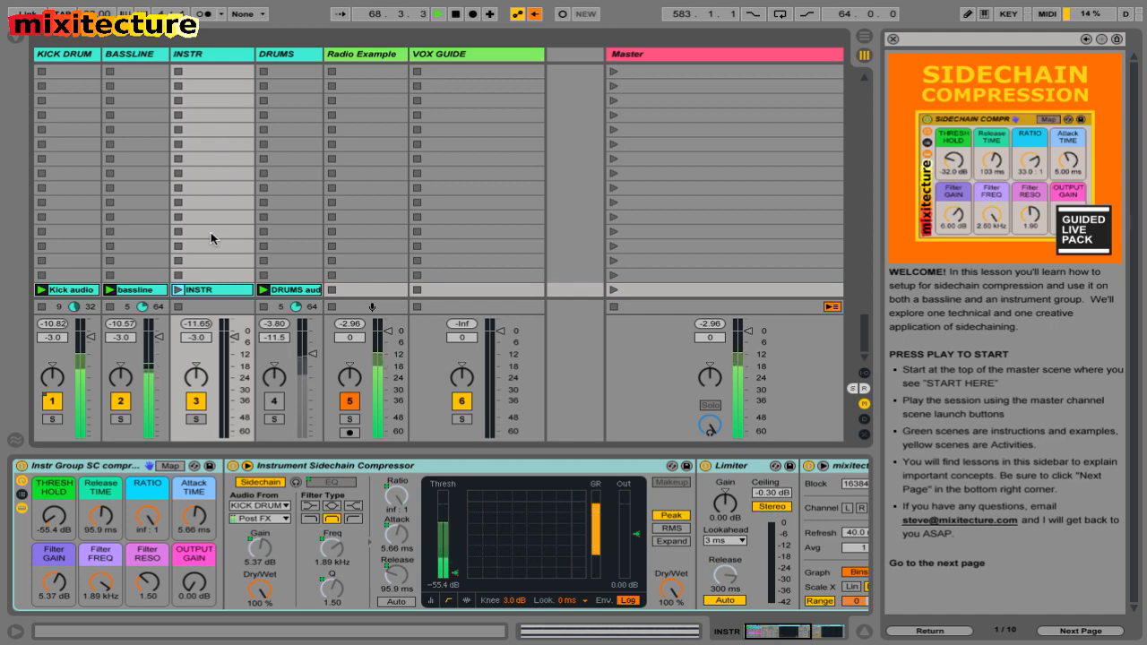
{"action": "key", "text": "Return"}
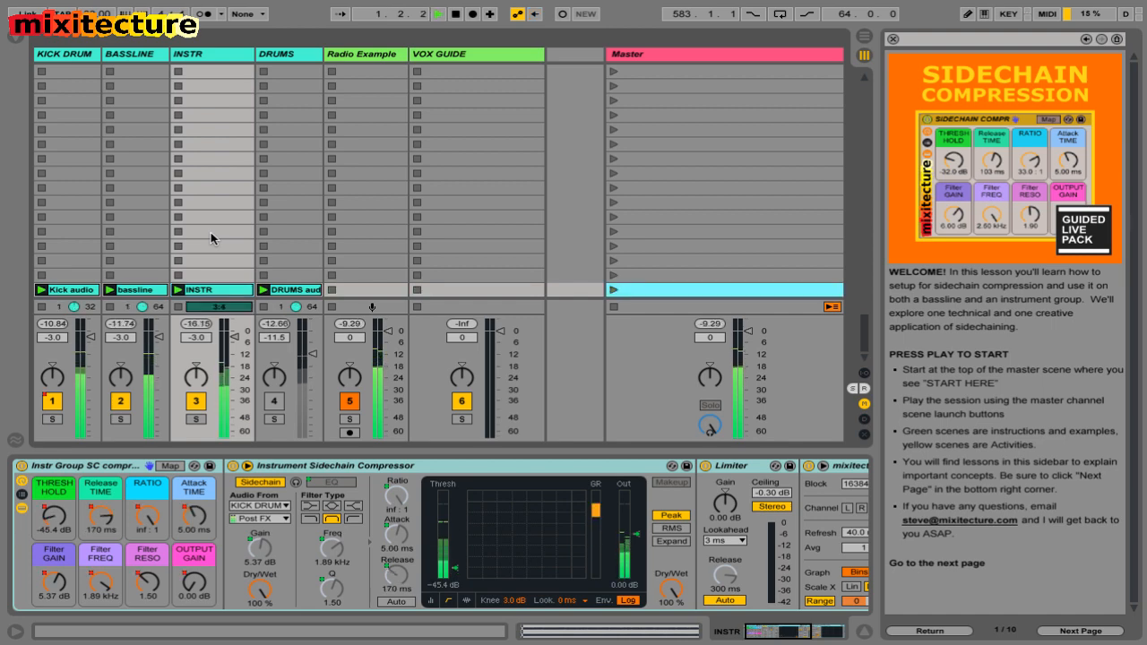
- Leave only DRUMS on among the four music tracks and inspect the DRUMS audio clip's sample before returning to the track's devices
{"action": "left_click", "coordinate": [215, 287]}
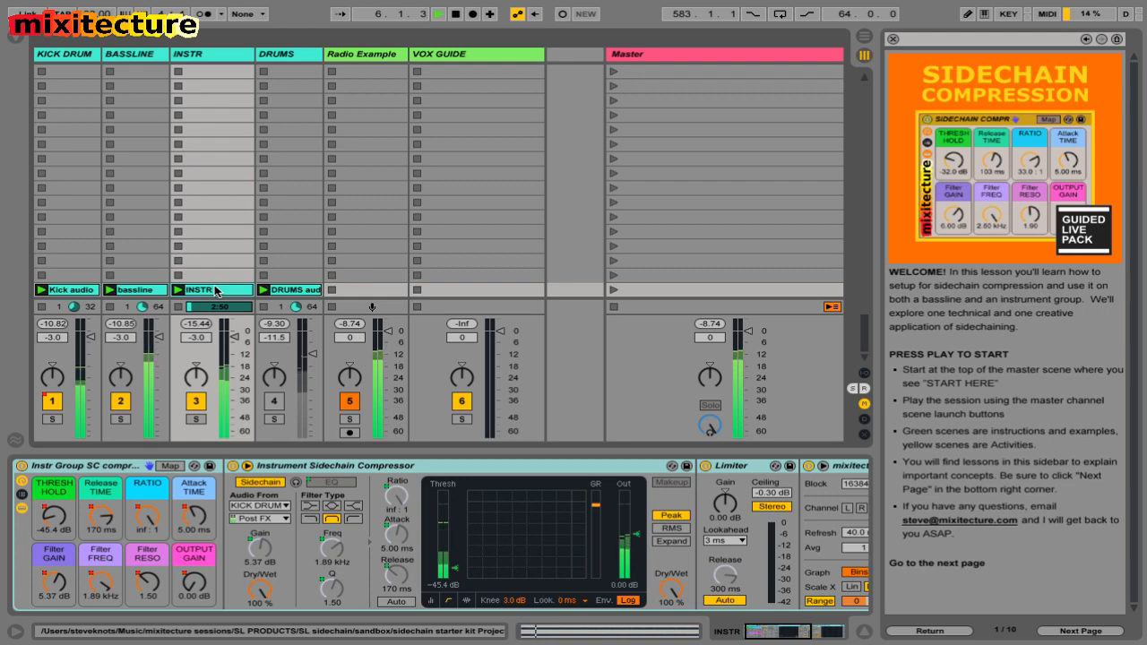
{"action": "left_click", "coordinate": [129, 249]}
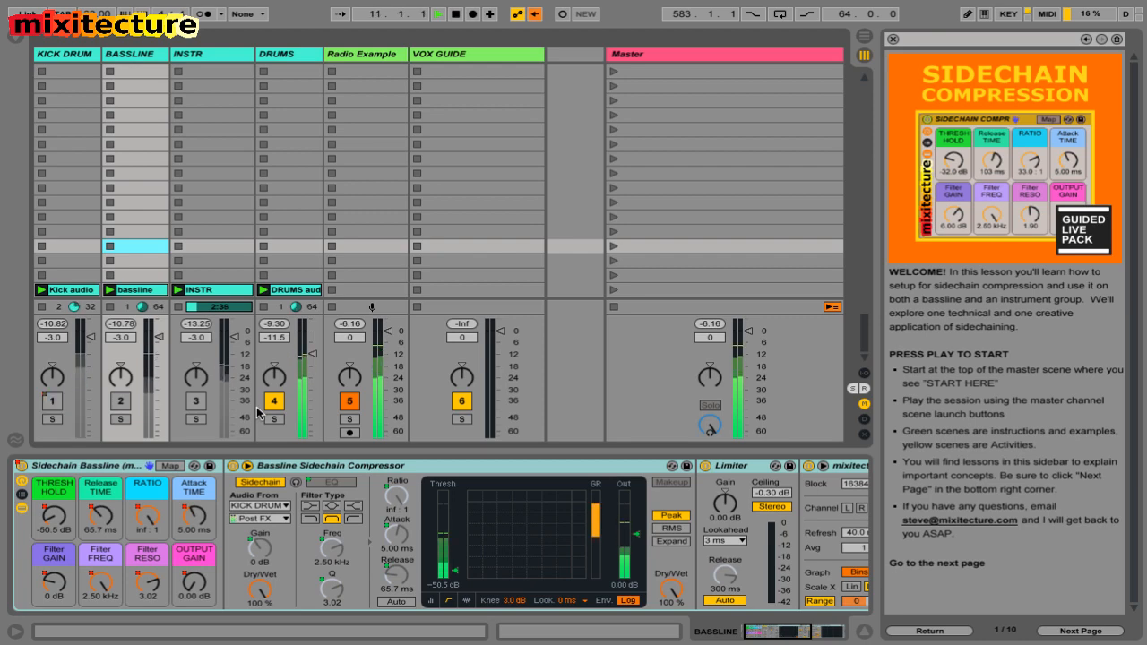
{"action": "left_click", "coordinate": [292, 230]}
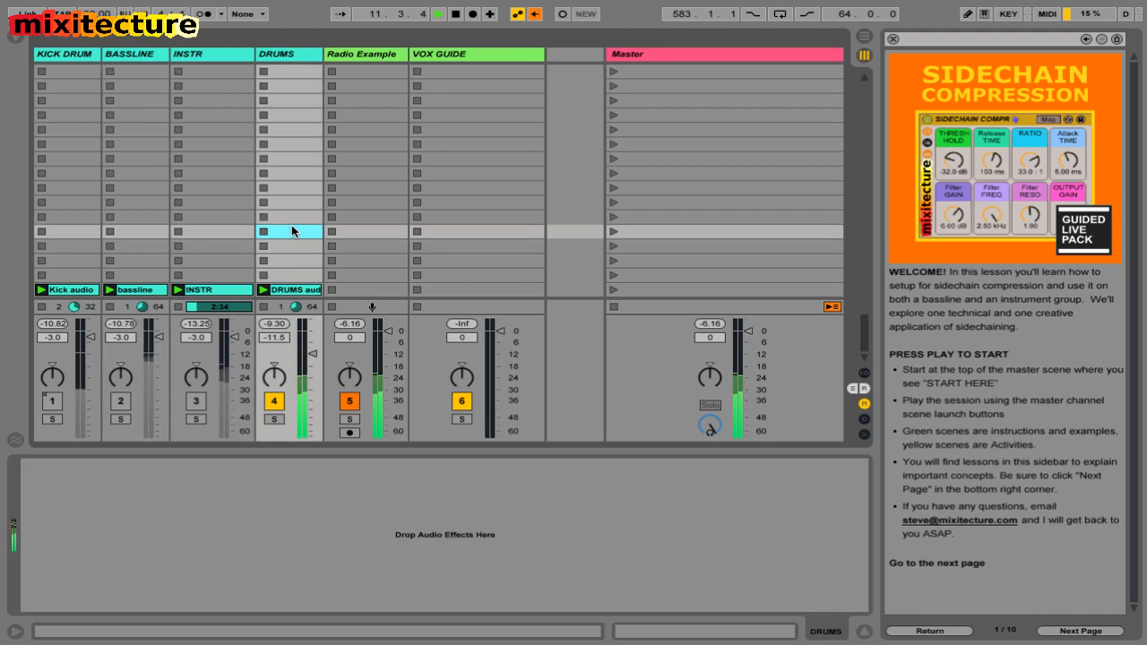
{"action": "left_click", "coordinate": [294, 286]}
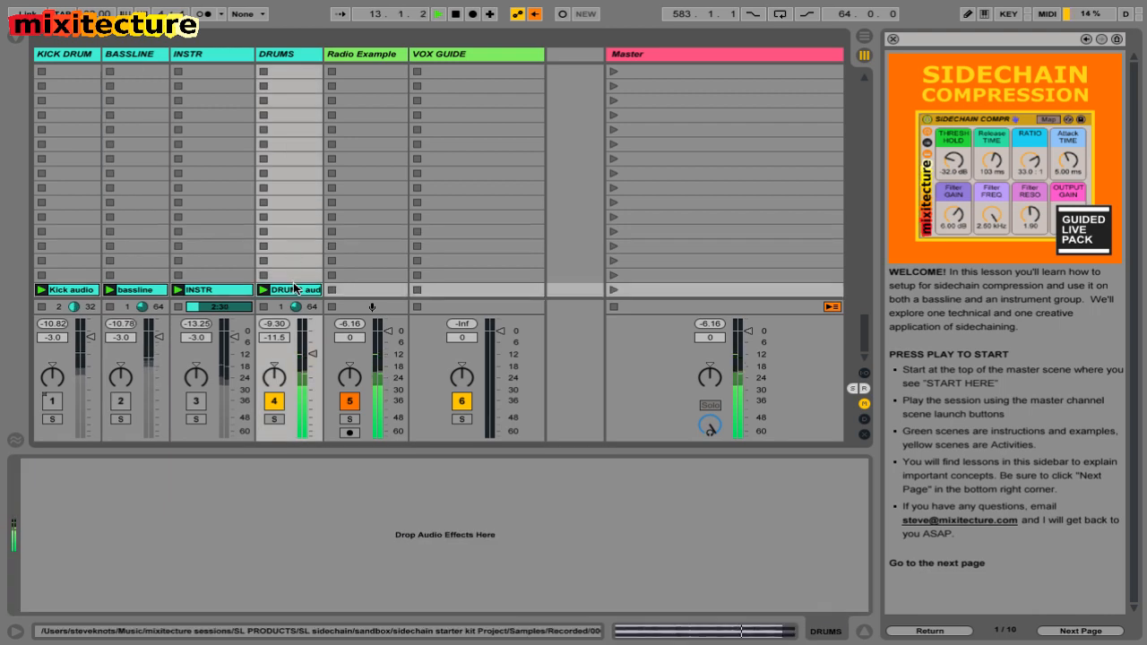
{"action": "double_click", "coordinate": [294, 286]}
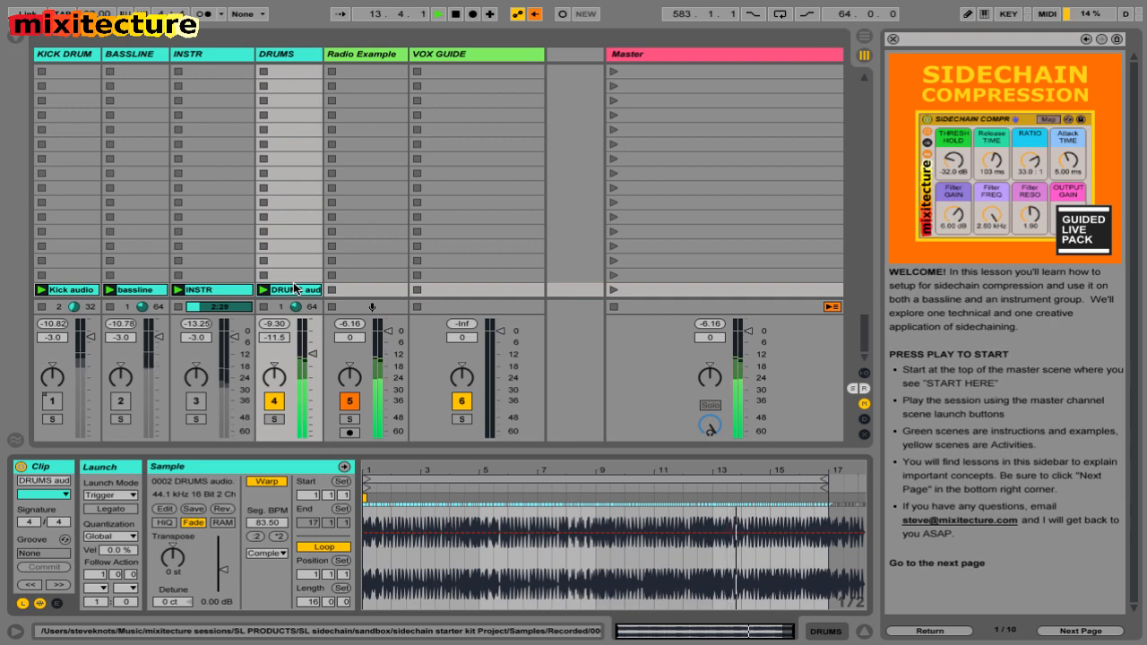
{"action": "key", "text": "shift+Tab"}
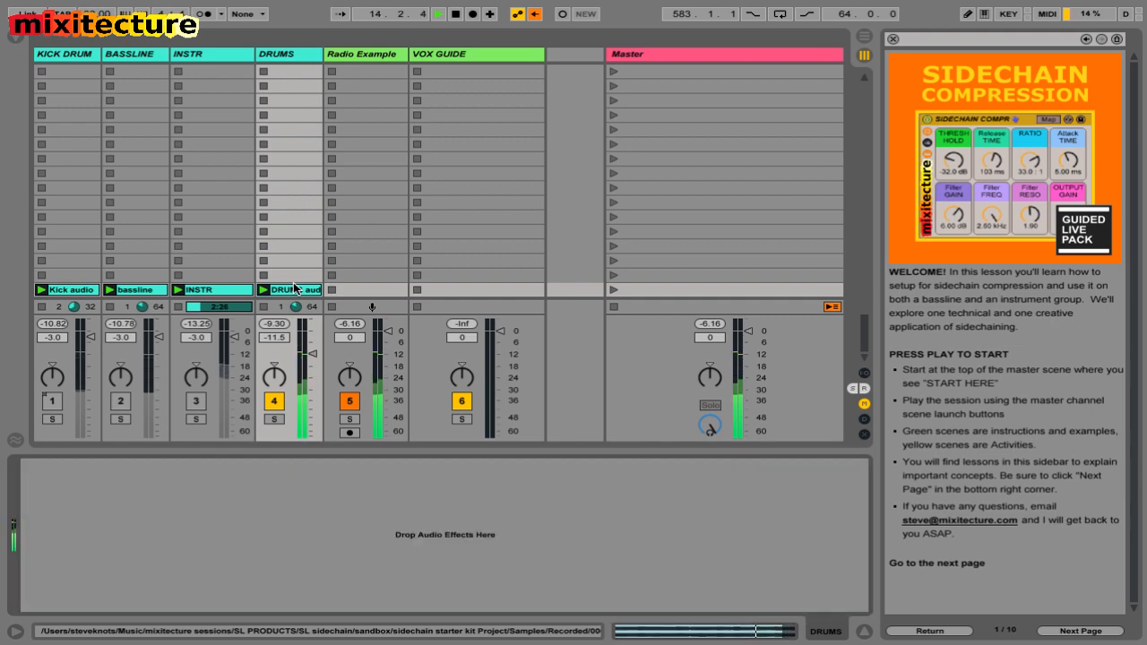
- Compare the drums with and without the KICK DRUM track, select INSTR and leave only BASSLINE and INSTR on among the music tracks
{"action": "key", "text": "F1"}
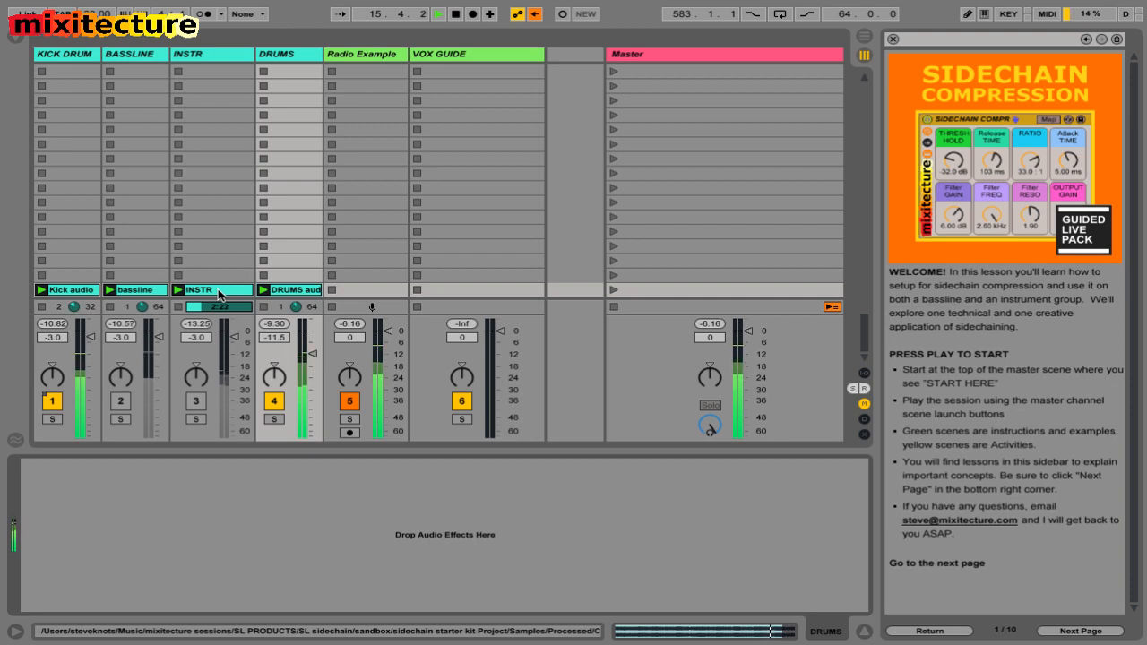
{"action": "key", "text": "F1"}
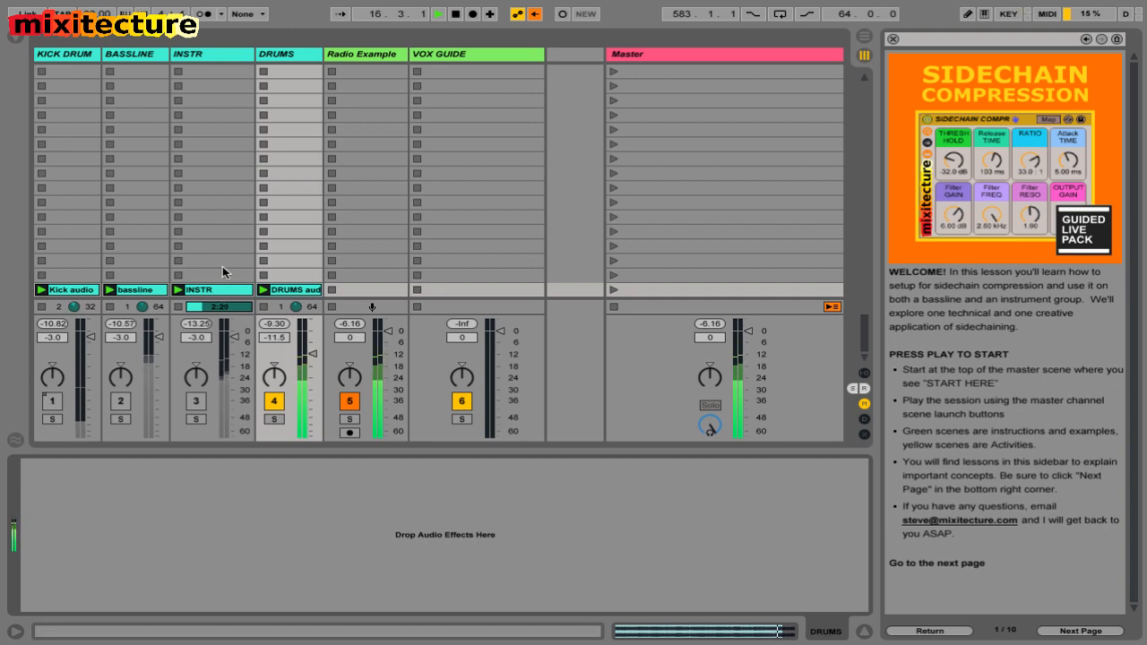
{"action": "key", "text": "F1"}
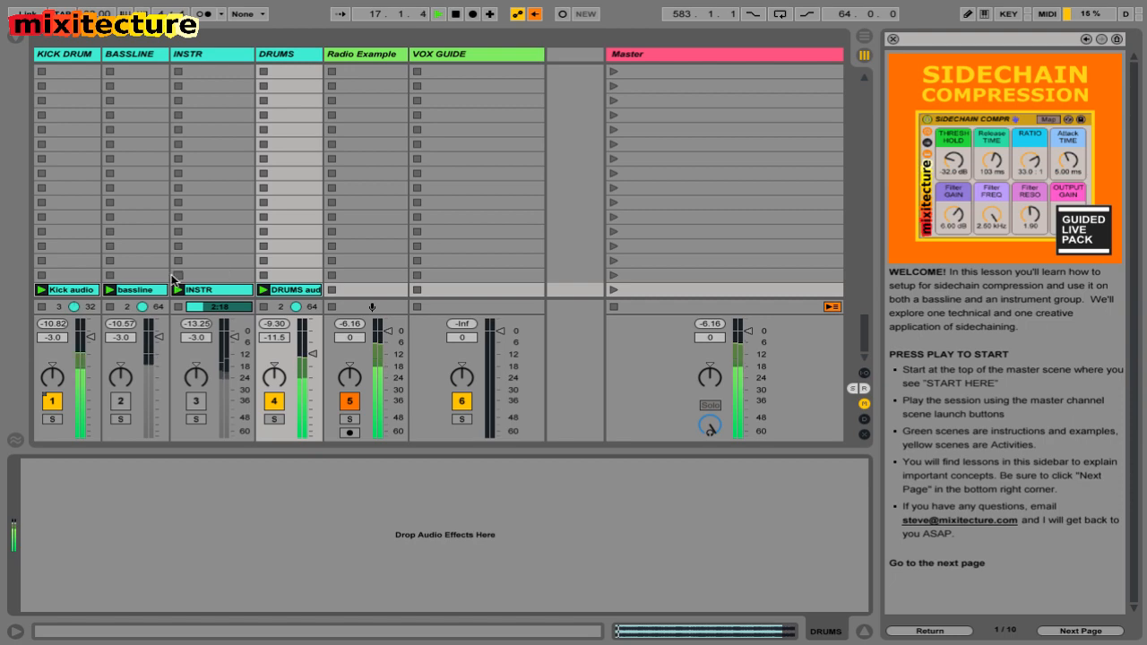
{"action": "left_click", "coordinate": [213, 290]}
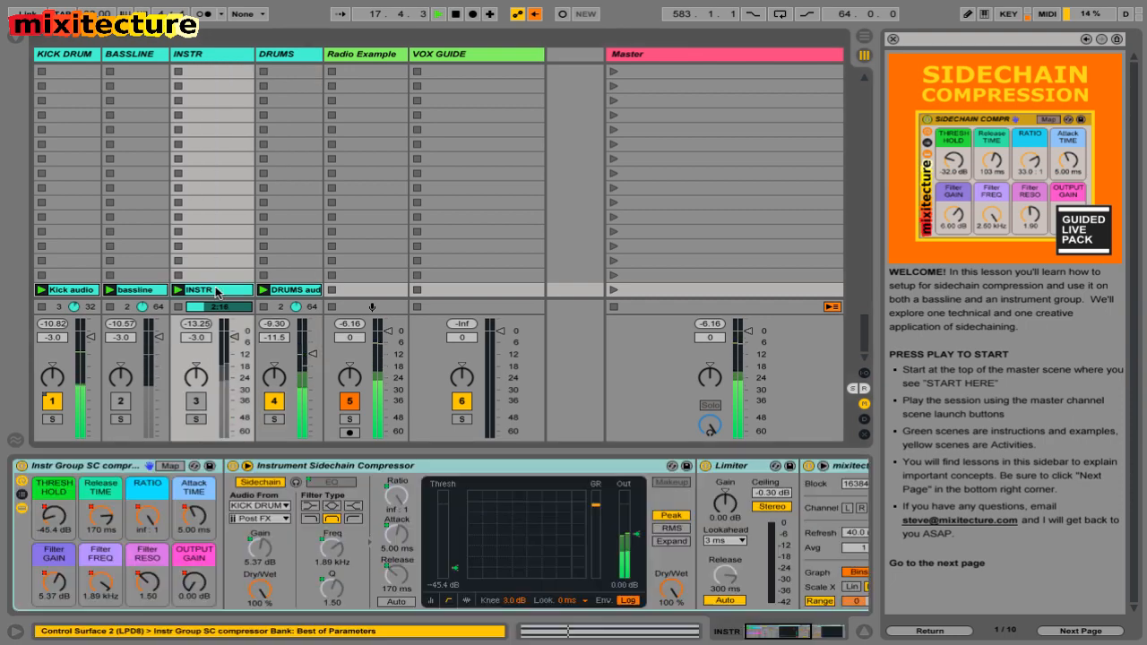
{"action": "key", "text": "super+Tab"}
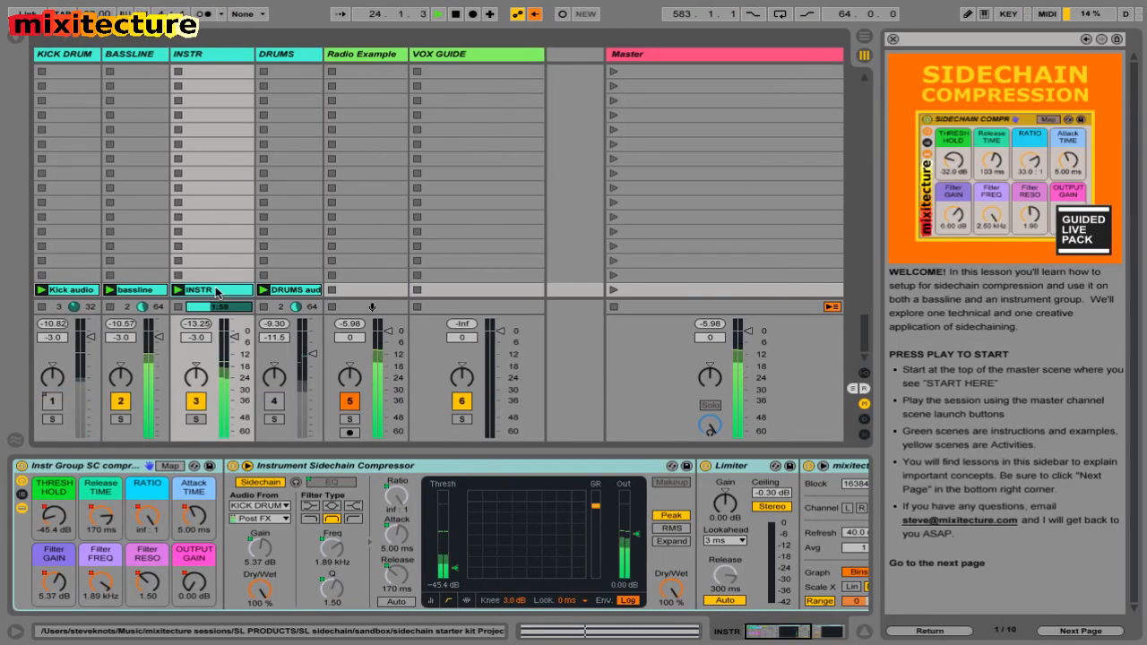
- Set the Sidechain Bassline rack's THRESHOLD to -67.4 dB and Release TIME to 129 ms, leave only the INSTR music track on and stop playback
{"action": "left_click", "coordinate": [132, 217]}
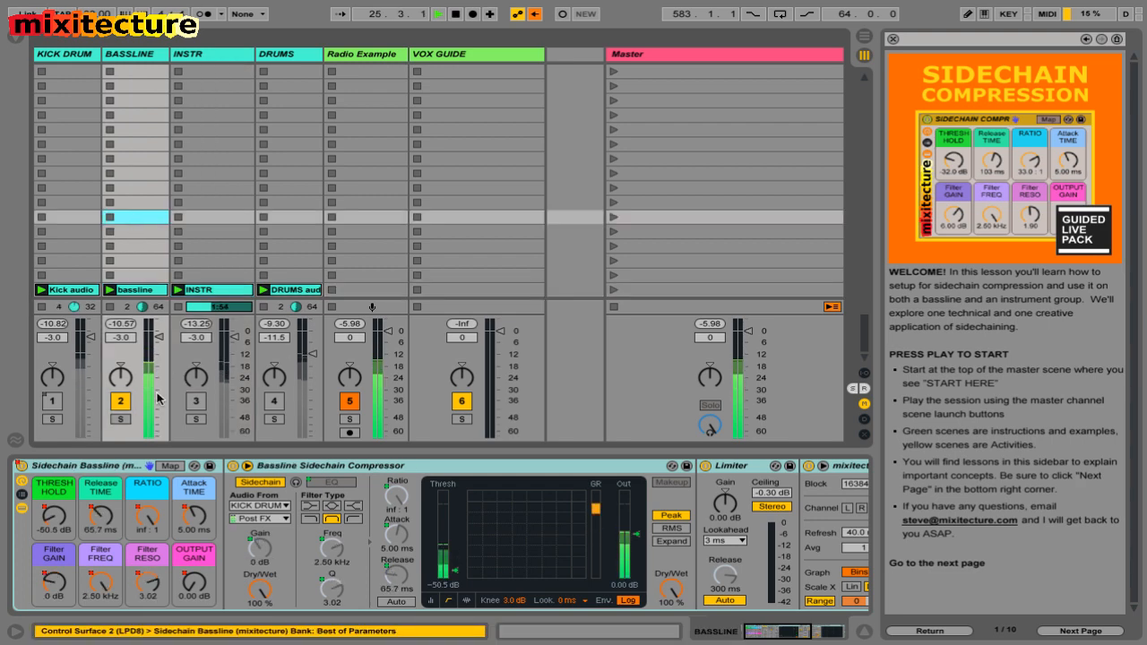
{"action": "left_click", "coordinate": [111, 467]}
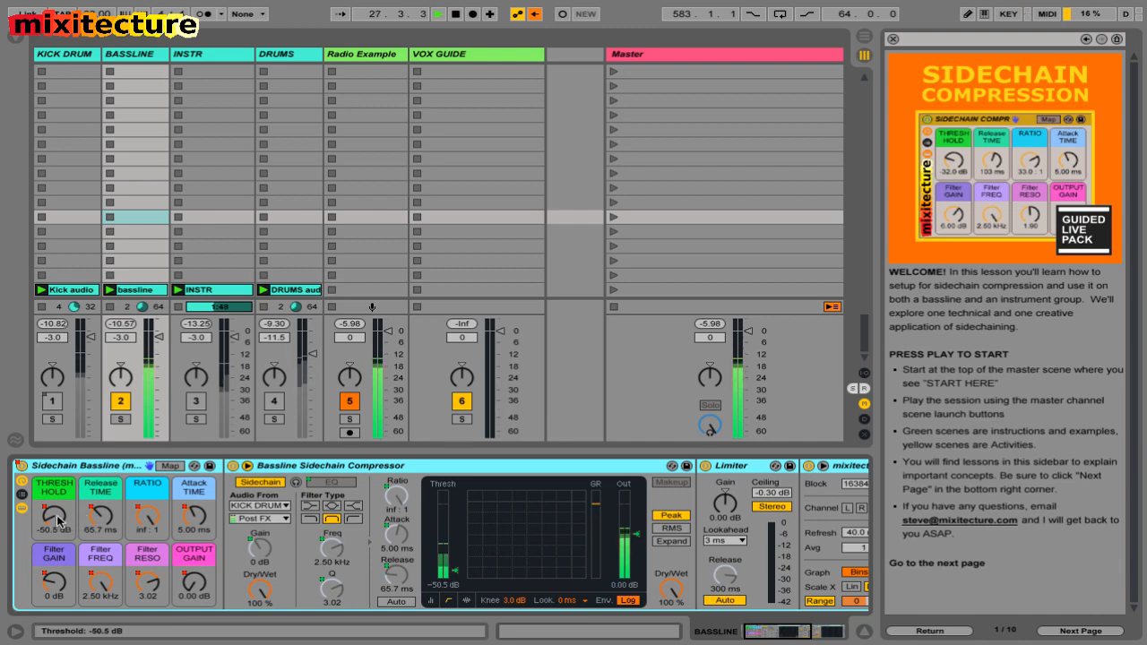
{"action": "left_click_drag", "start_coordinate": [54, 516], "coordinate": [96, 515]}
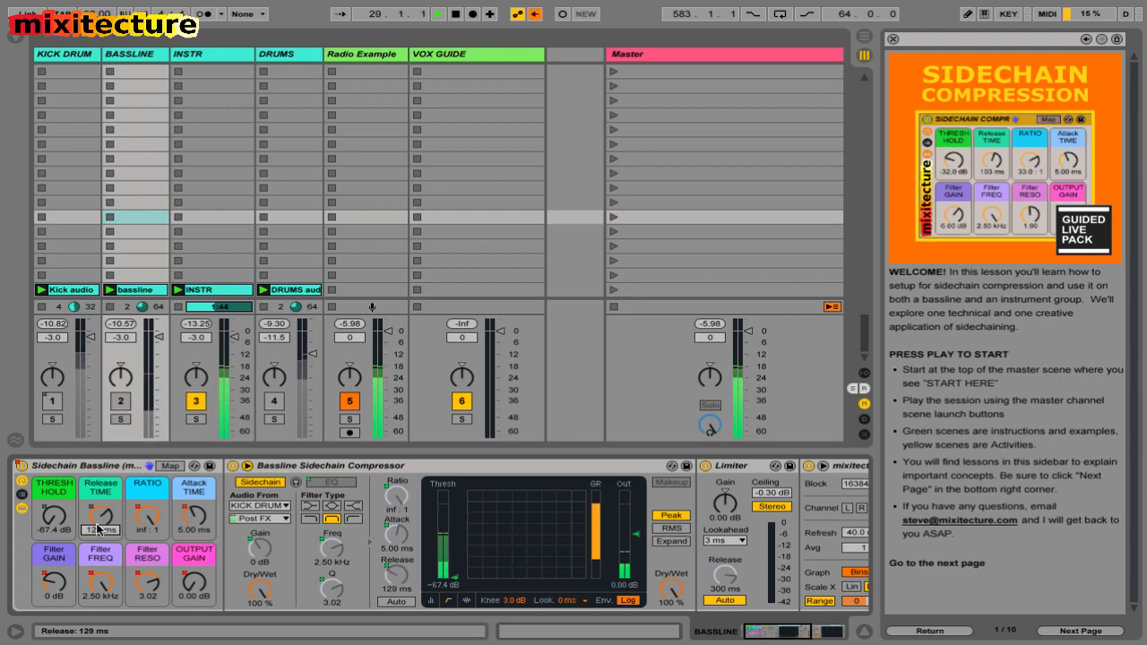
{"action": "key", "text": "Right"}
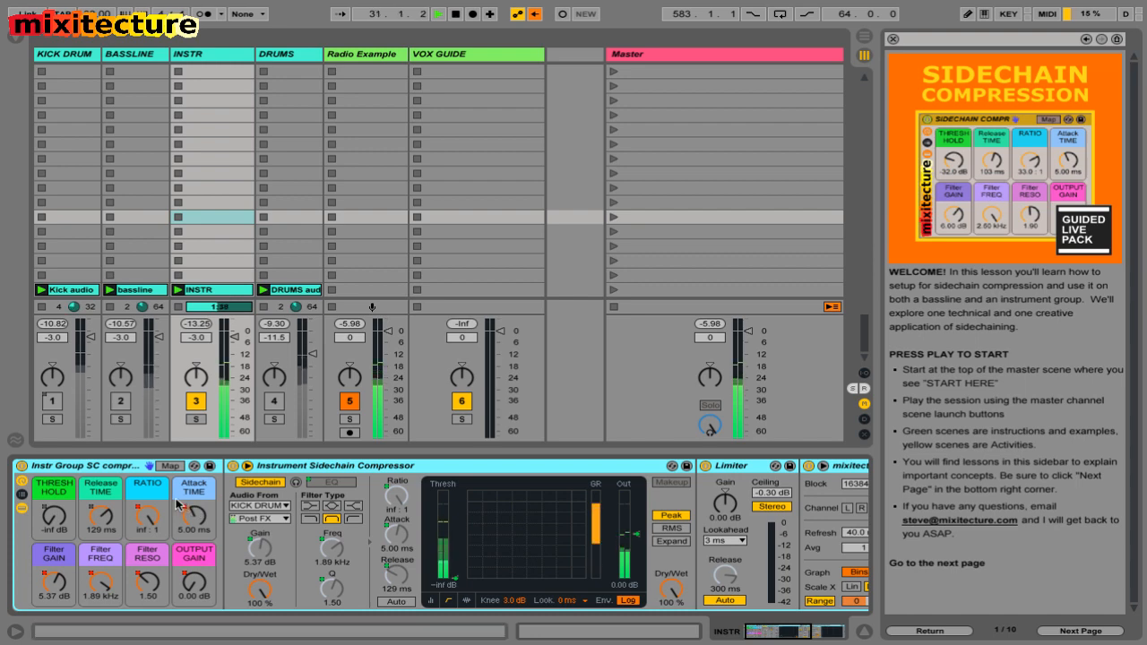
{"action": "key", "text": "space"}
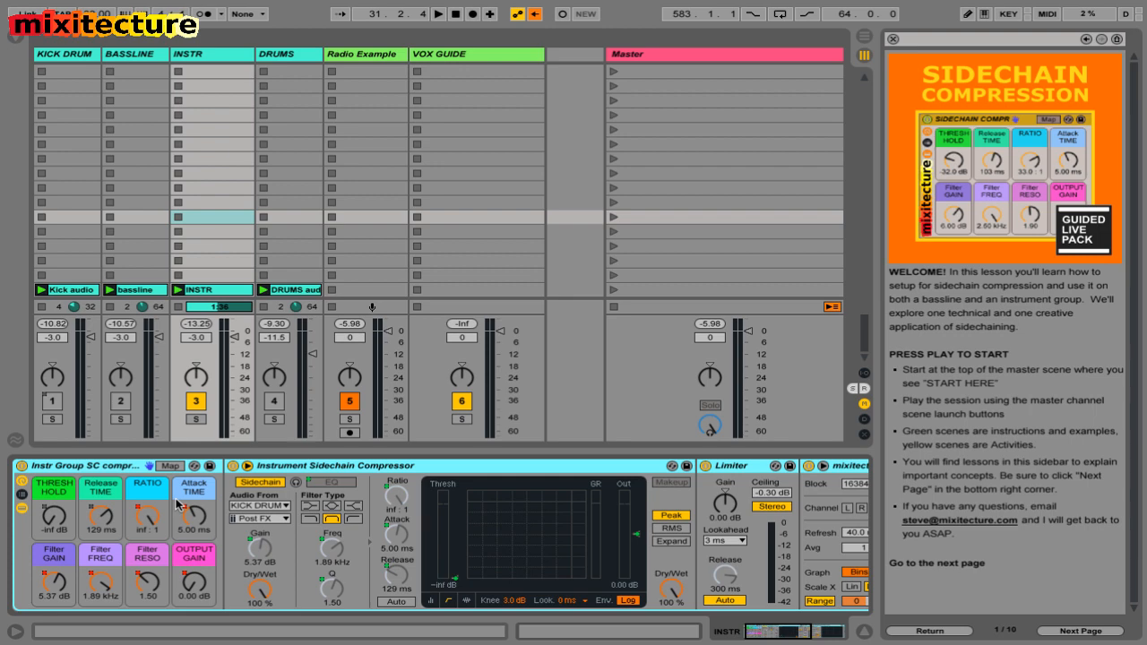
- Turn on sidechain listening in the Instrument Sidechain Compressor, relaunch the scene and toggle the listening to compare the signals
{"action": "left_click", "coordinate": [218, 288]}
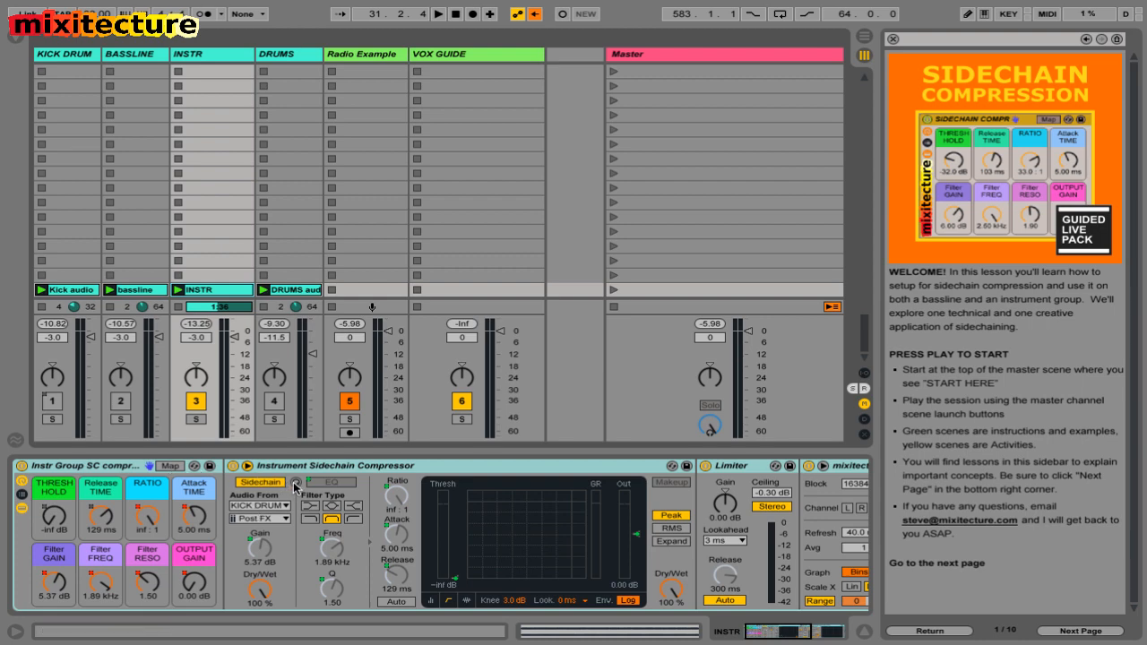
{"action": "left_click", "coordinate": [294, 485]}
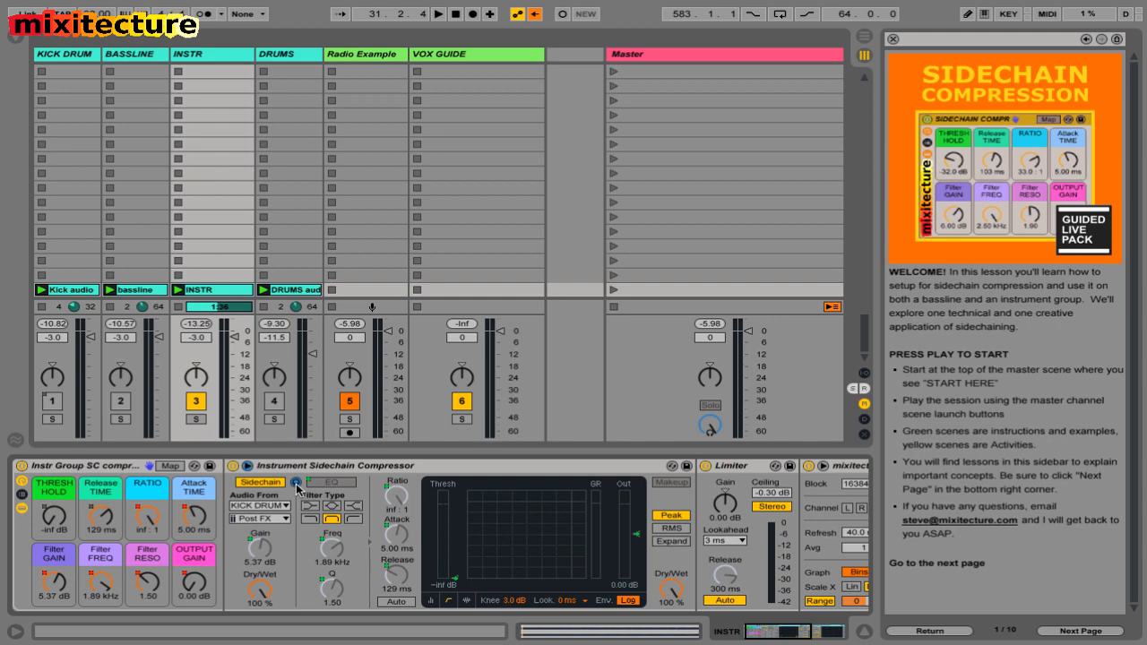
{"action": "key", "text": "Return"}
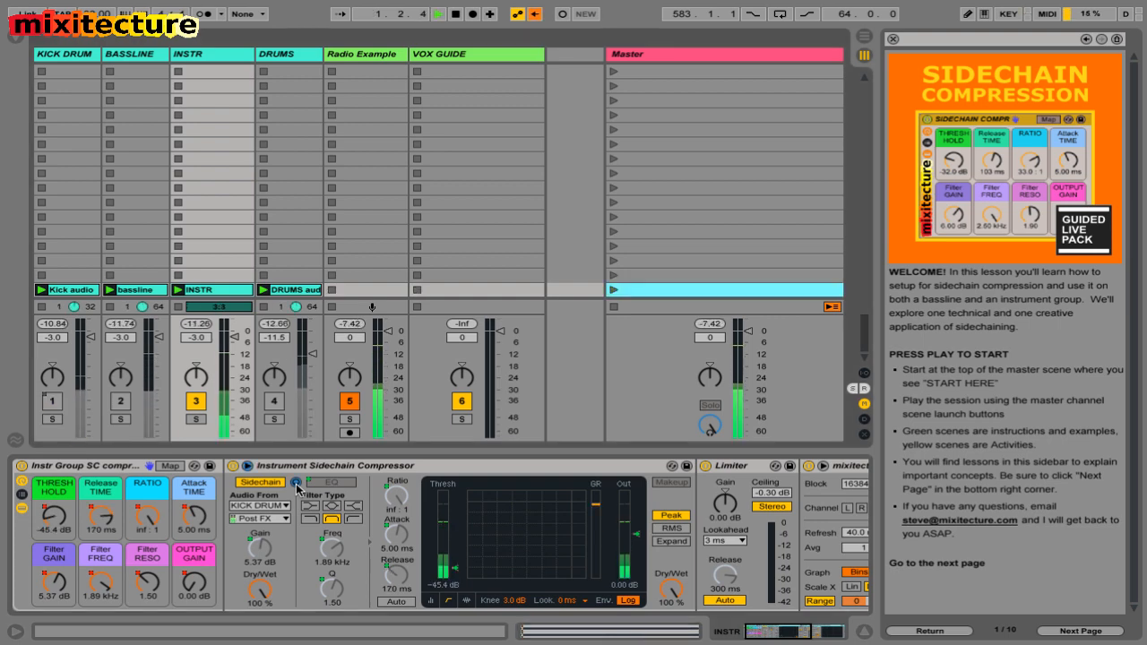
{"action": "left_click", "coordinate": [295, 485]}
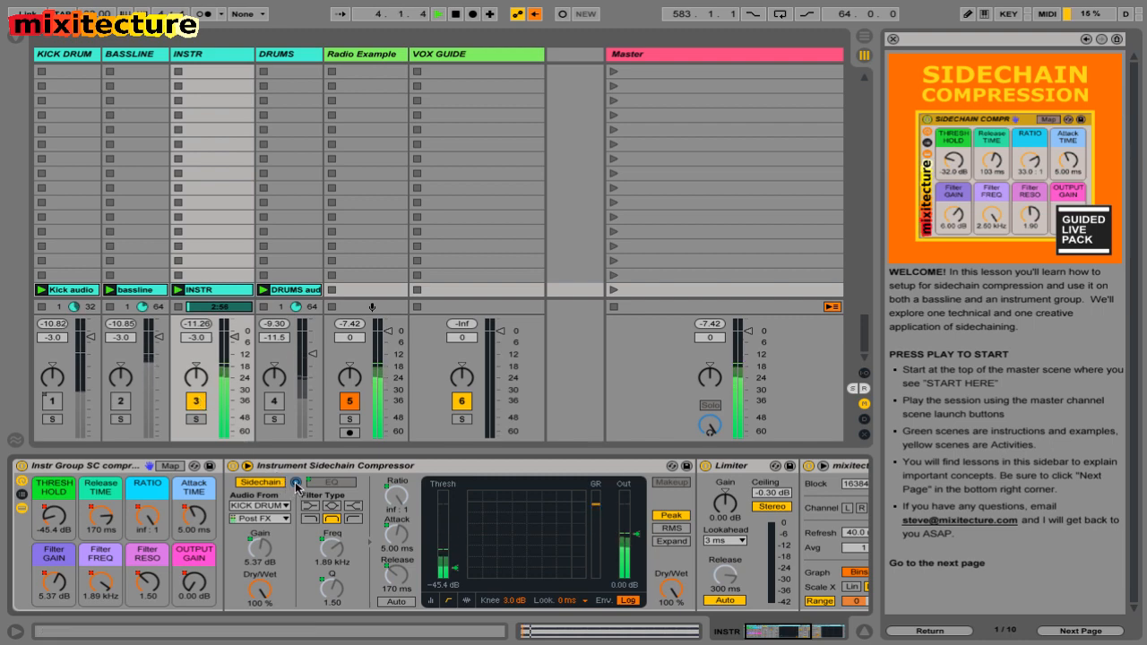
- Set the Instr Group rack's THRESHOLD to -32.7 dB, Release 37.1 ms, Filter GAIN 9.50 dB, FREQ 905 Hz, RESO 2.79, and turn off sidechain listening
{"action": "left_click", "coordinate": [126, 470]}
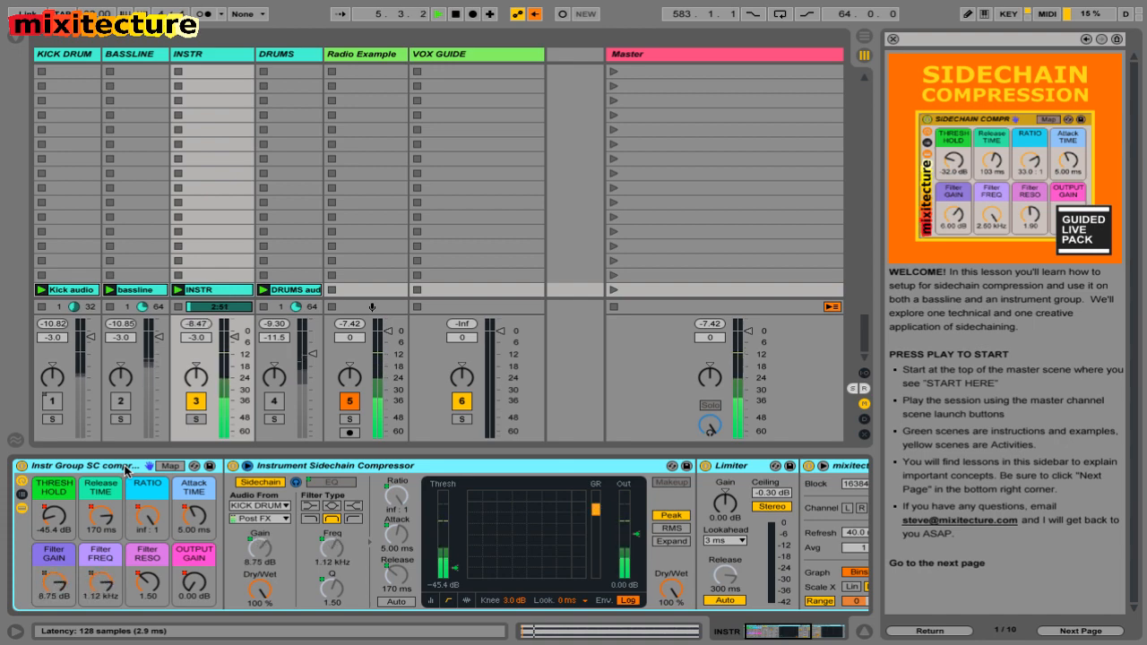
{"action": "key", "text": "ctrl+m"}
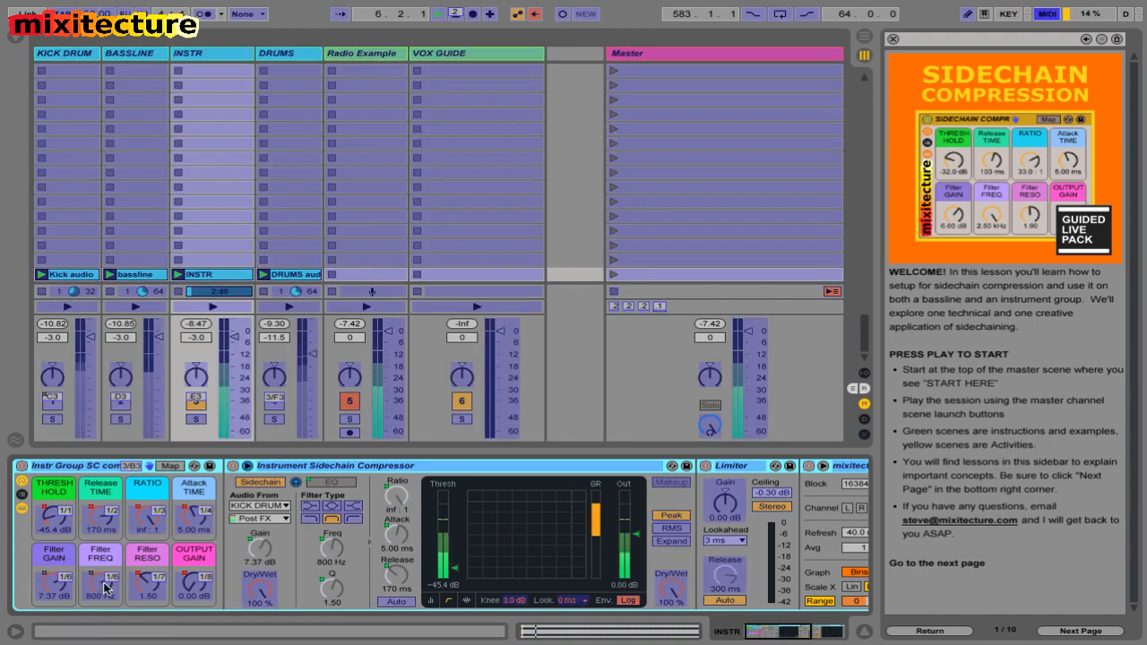
{"action": "key", "text": "ctrl+m"}
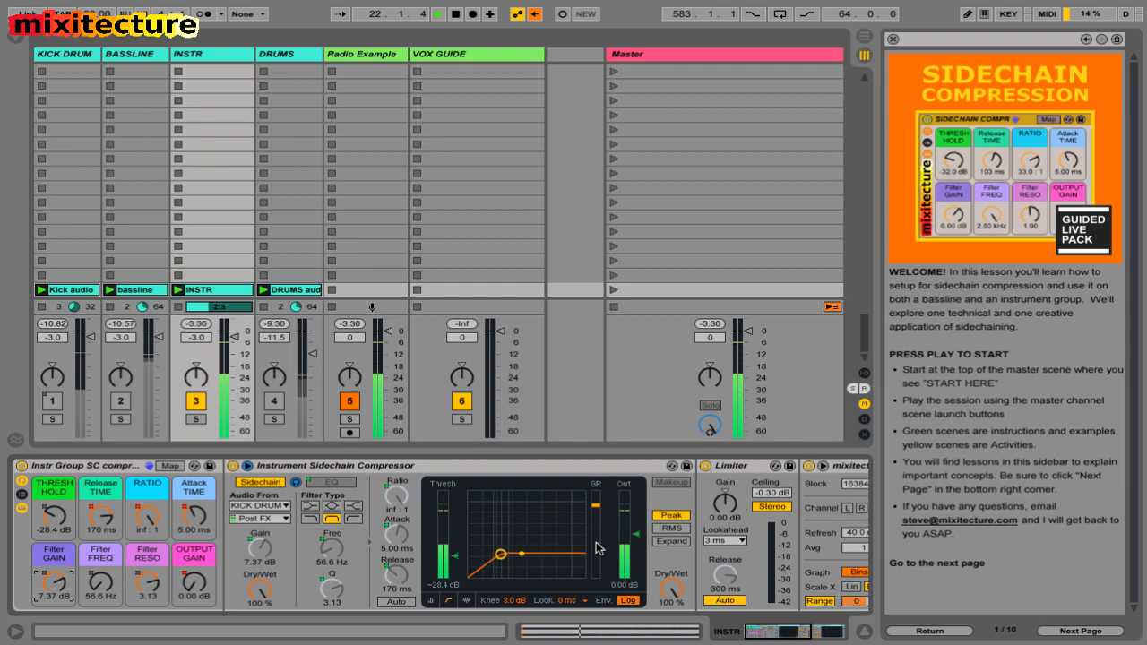
{"action": "left_click", "coordinate": [321, 486]}
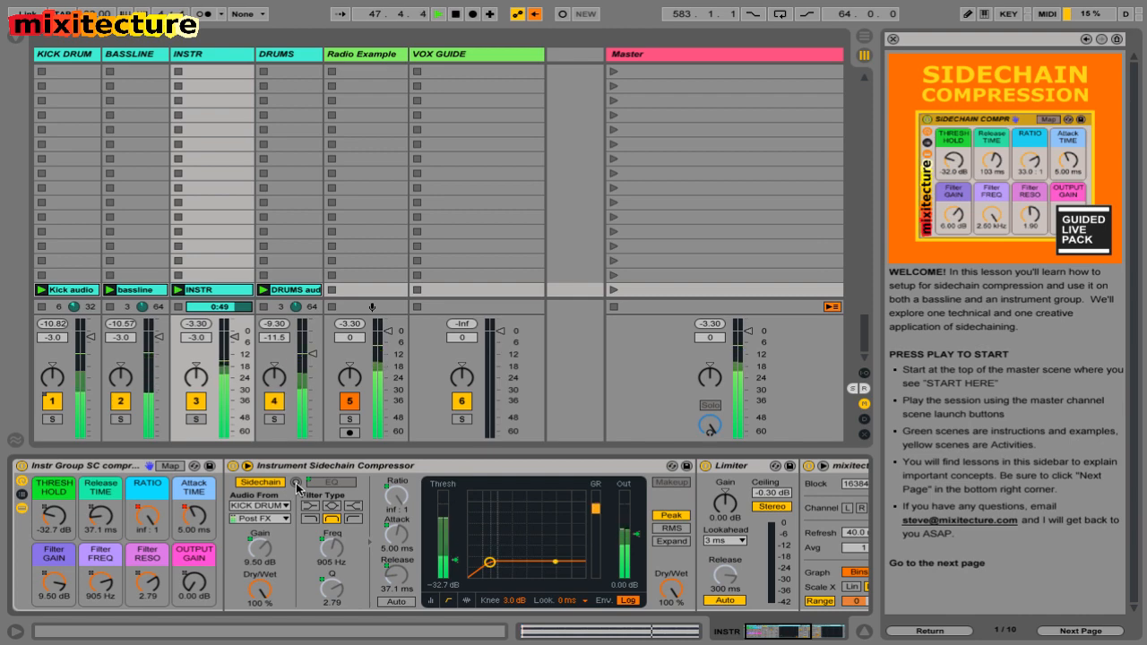
- Mute the INSTR track and set the Sidechain Bassline rack's THRESHOLD to -inf dB and OUTPUT GAIN to 6.00 dB
{"action": "left_click", "coordinate": [131, 56]}
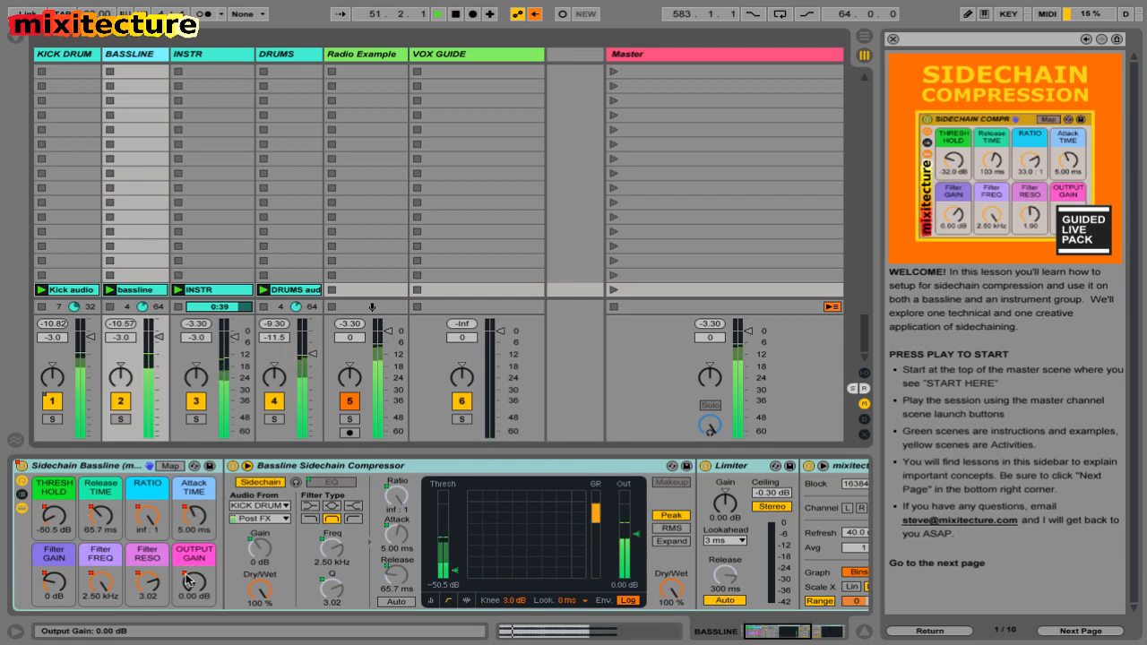
{"action": "left_click", "coordinate": [196, 401]}
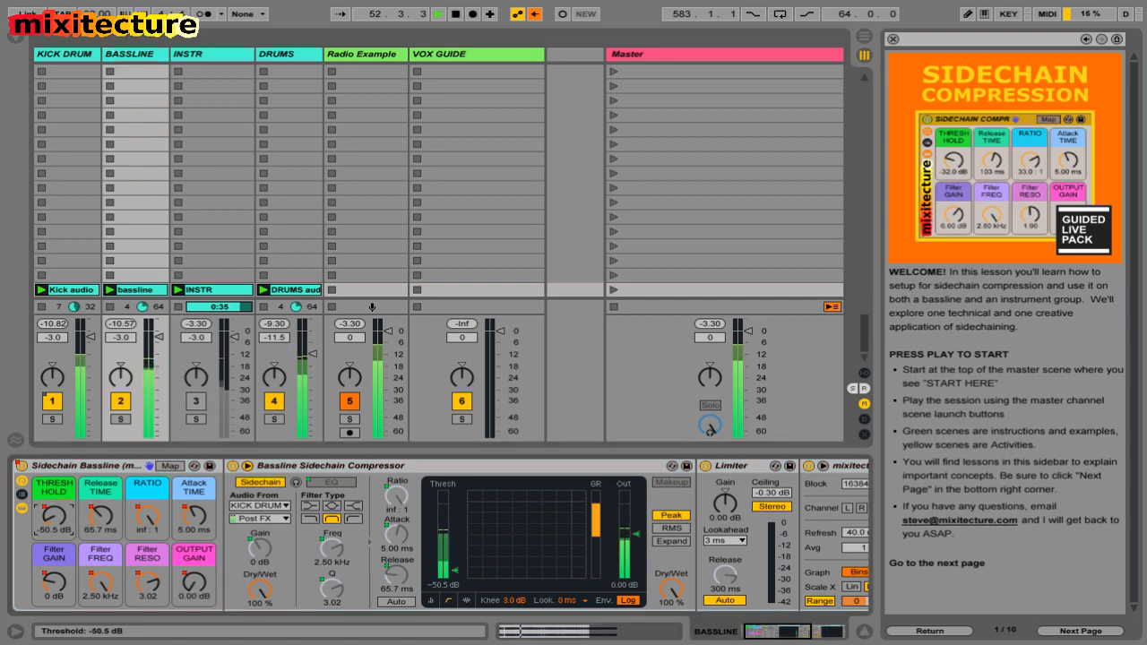
{"action": "left_click_drag", "start_coordinate": [54, 516], "coordinate": [54, 556]}
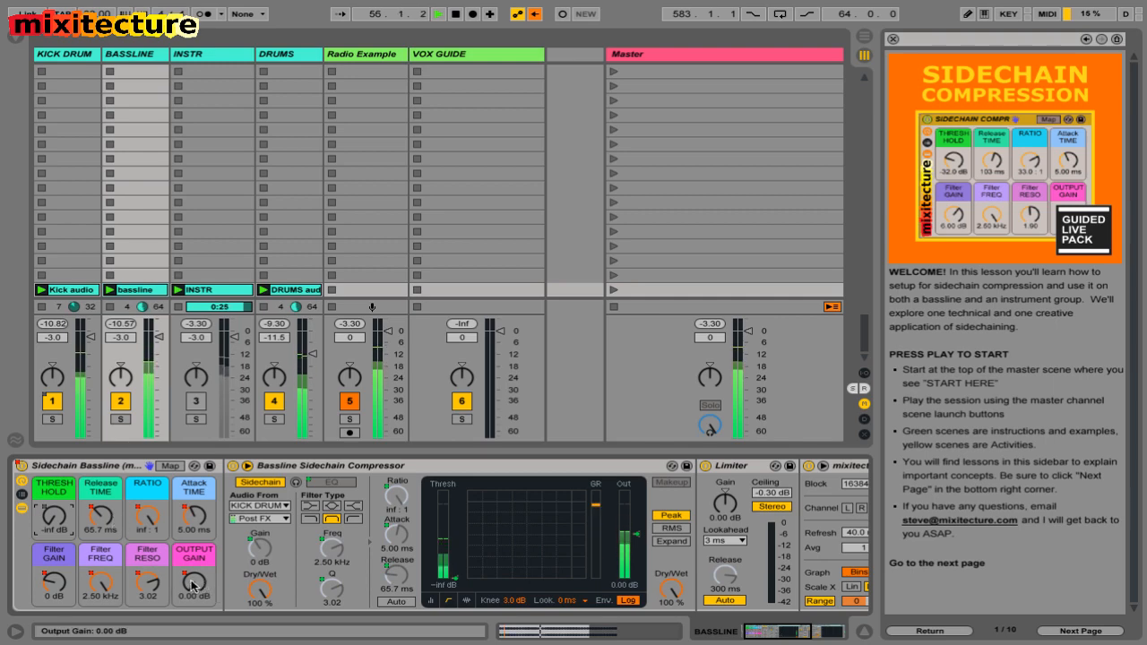
{"action": "left_click_drag", "start_coordinate": [191, 586], "coordinate": [191, 558]}
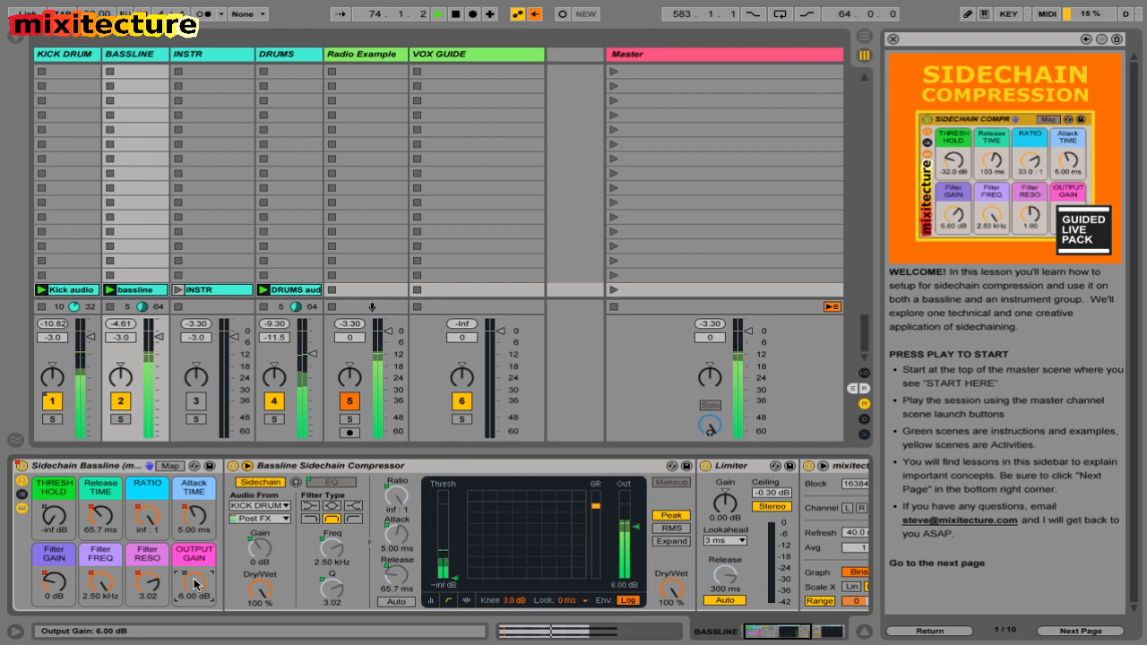
- Turn on looping for the INSTR clip
{"action": "left_click", "coordinate": [204, 291]}
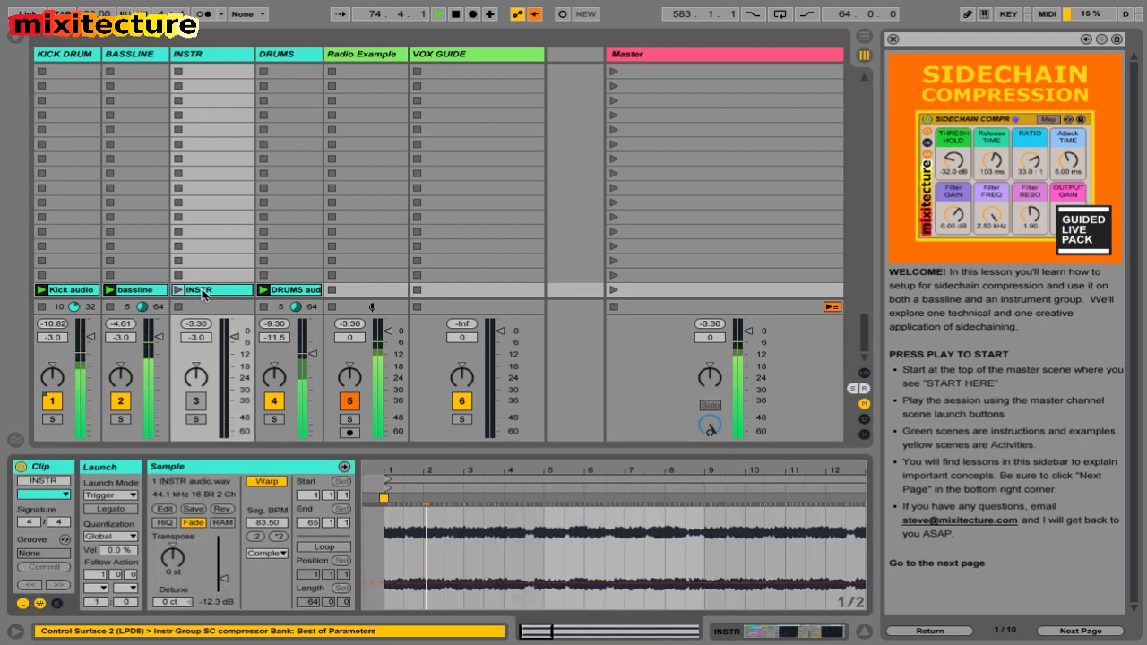
{"action": "left_click", "coordinate": [314, 544]}
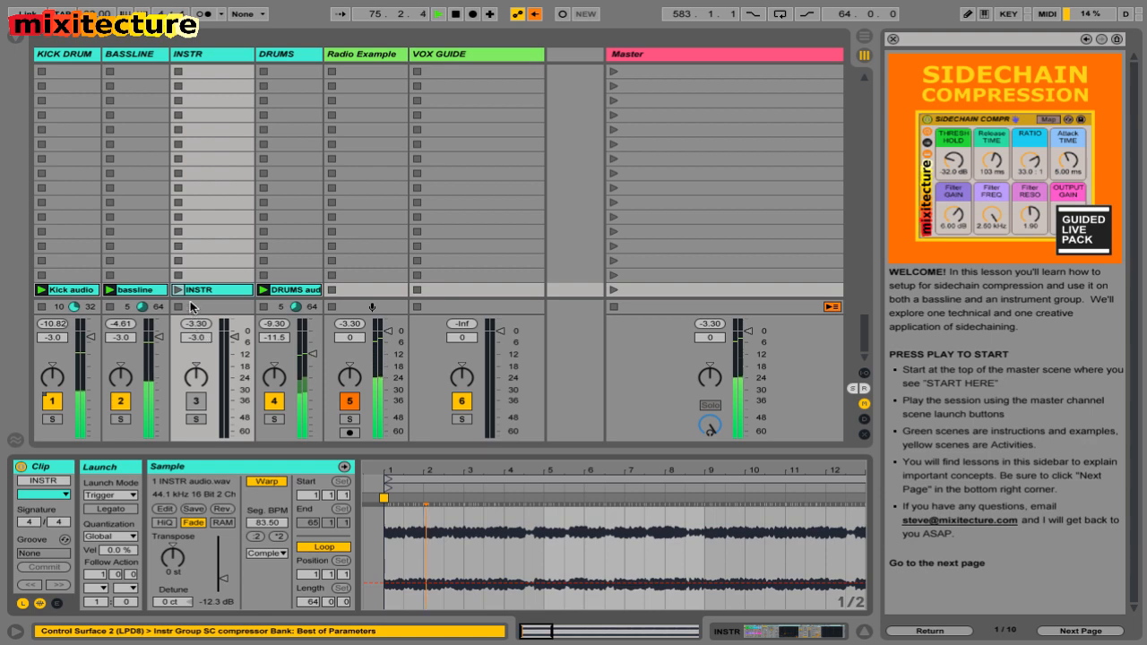
- Unmute the INSTR track, relaunch the scene from the start and stop playback
{"action": "left_click", "coordinate": [196, 400]}
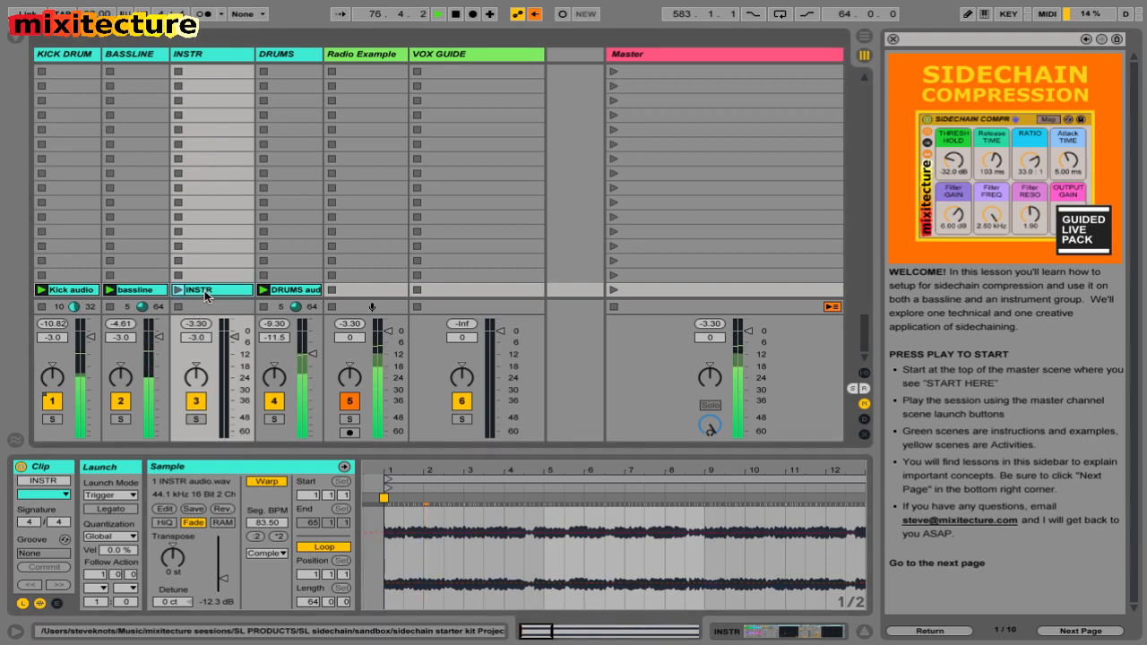
{"action": "key", "text": "Return"}
{"action": "key", "text": "space"}
{"action": "key", "text": "space"}
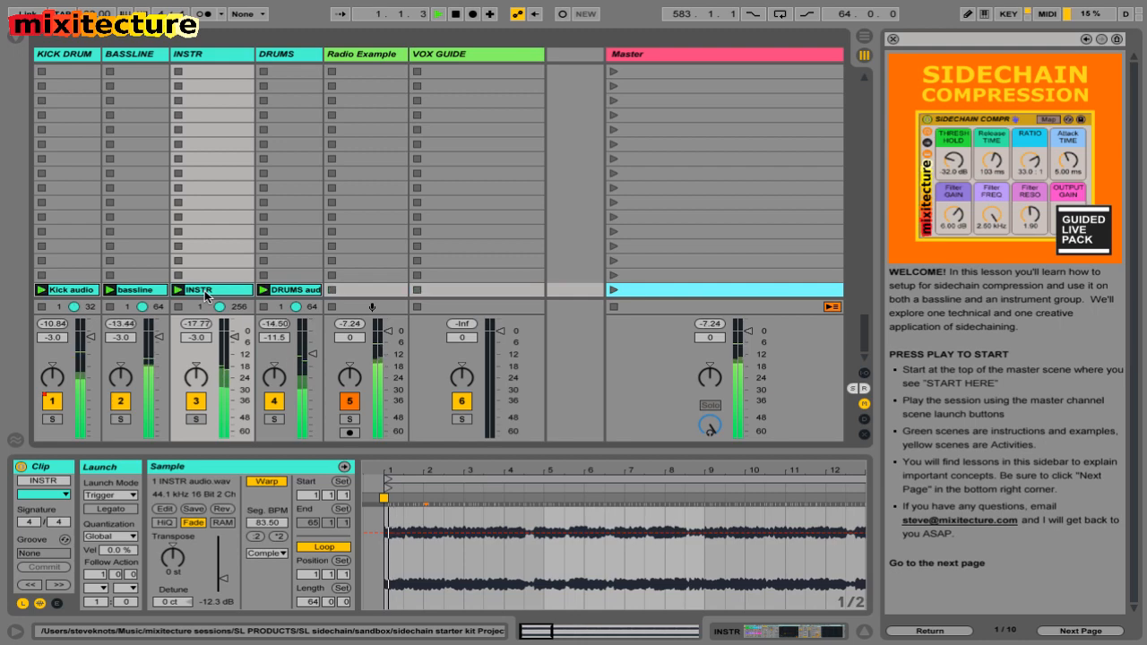
{"action": "key", "text": "space"}
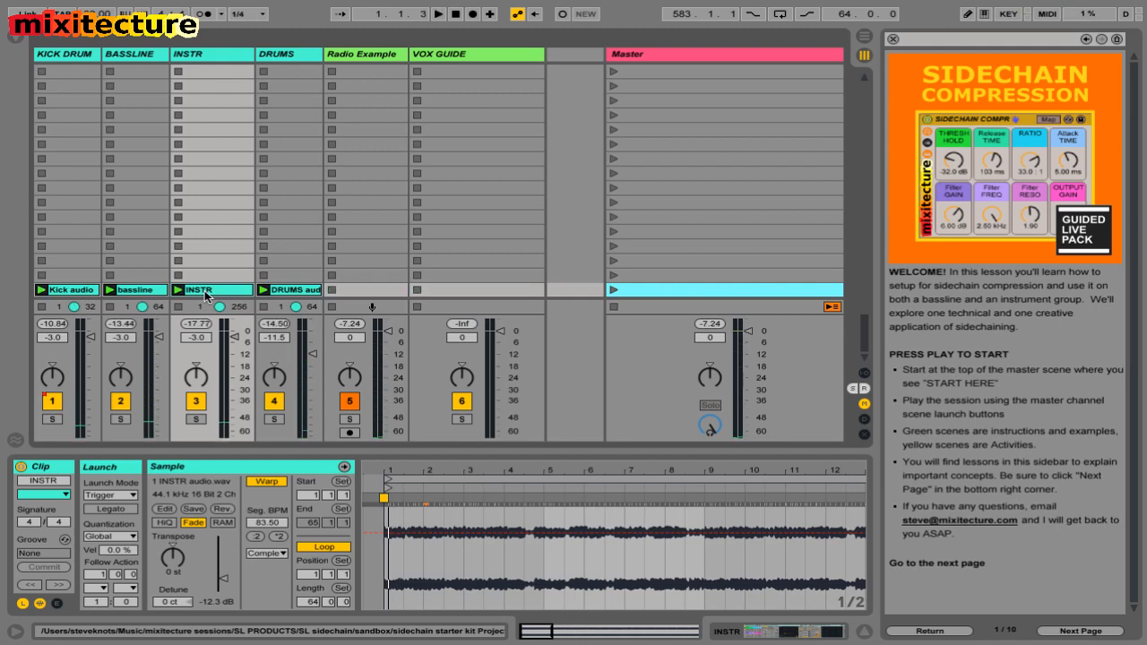
{"action": "key", "text": "space"}
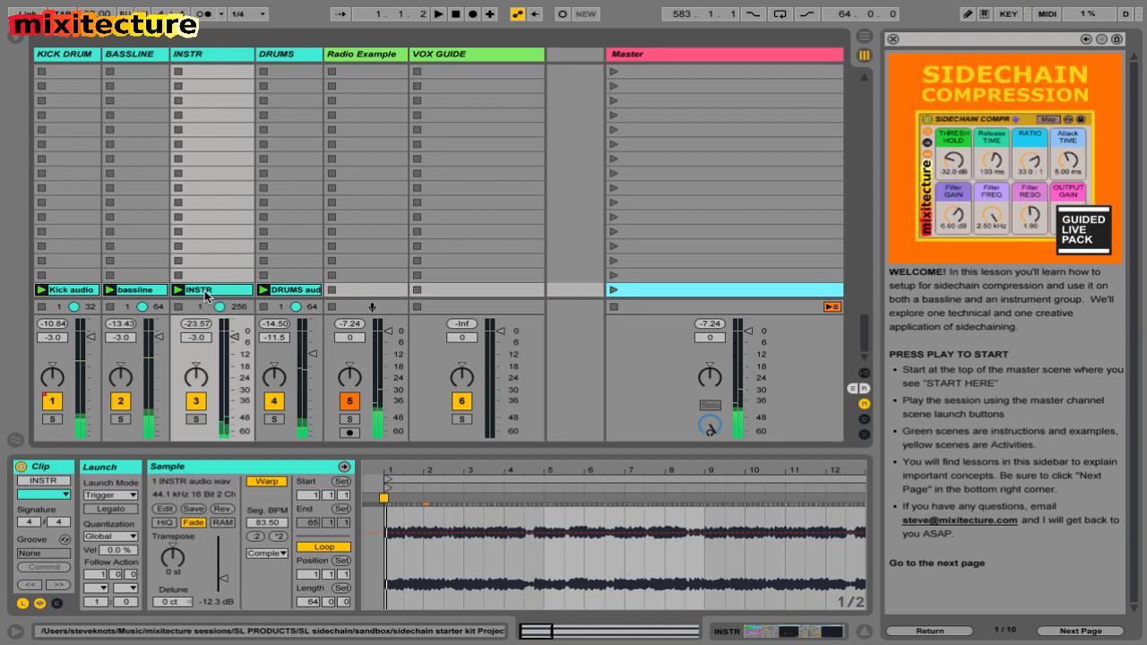
- Browse the lesson's VOX GUIDE clips in order, from START HERE to A good setting
{"action": "key", "text": "super+Tab"}
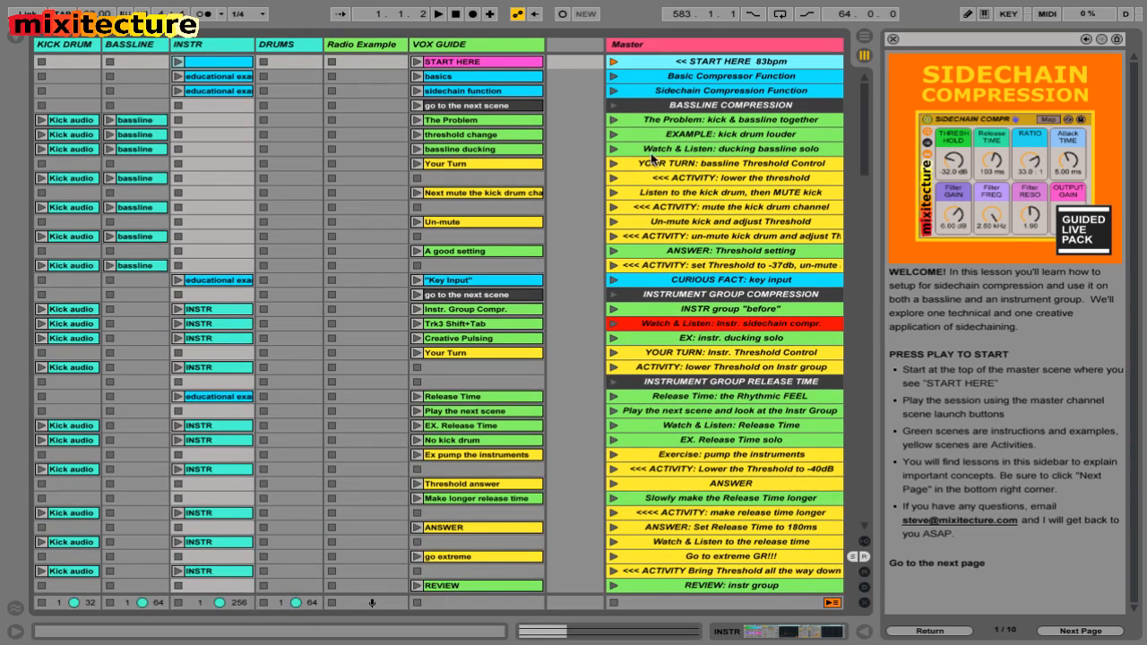
{"action": "left_click", "coordinate": [499, 57]}
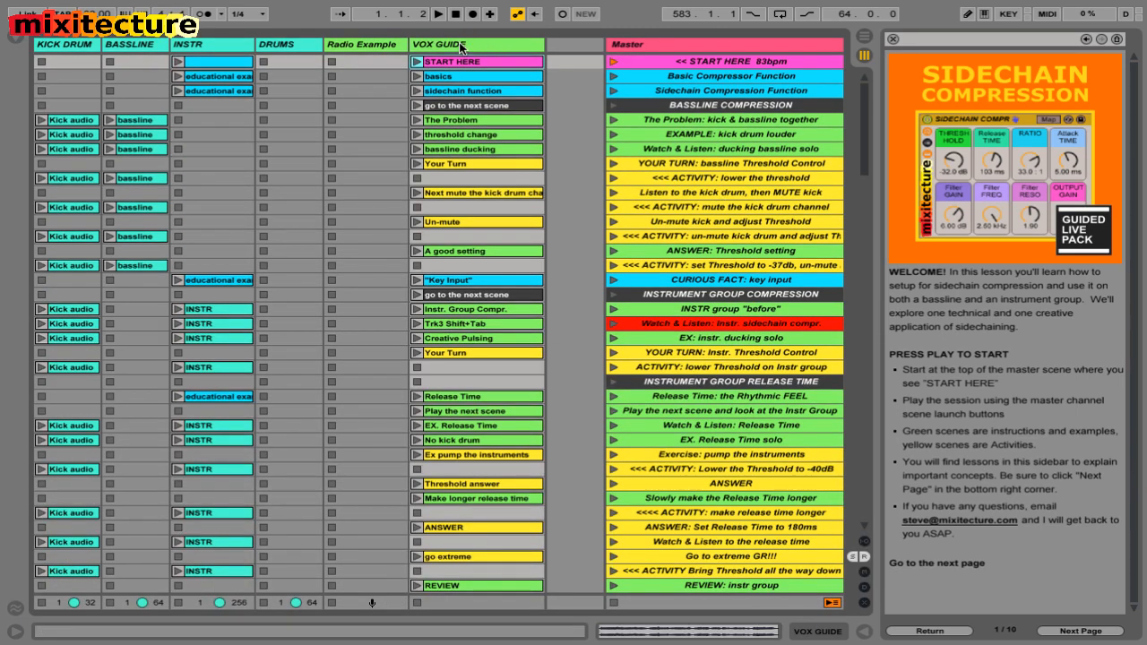
{"action": "left_click", "coordinate": [461, 45]}
{"action": "key", "text": "Down"}
{"action": "key", "text": "Down"}
{"action": "key", "text": "Down"}
{"action": "key", "text": "Down"}
{"action": "key", "text": "Down"}
{"action": "key", "text": "Down"}
{"action": "key", "text": "Down"}
{"action": "key", "text": "Down"}
{"action": "key", "text": "Down"}
{"action": "key", "text": "Down"}
{"action": "key", "text": "Down"}
{"action": "key", "text": "Down"}
{"action": "key", "text": "Down"}
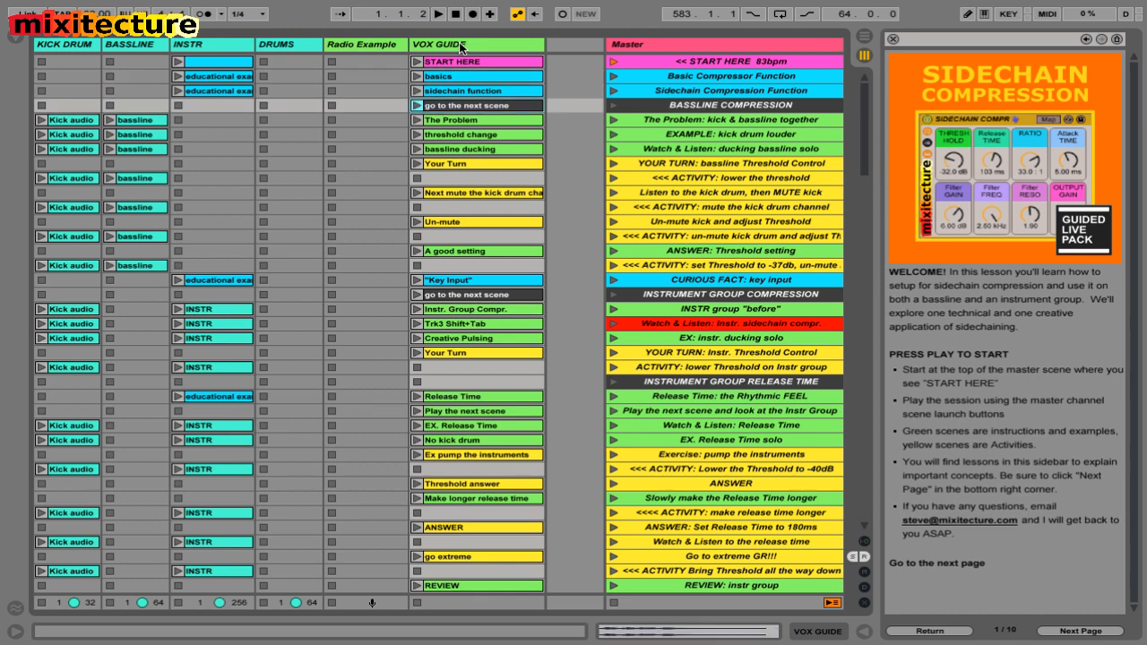
{"action": "key", "text": "Down"}
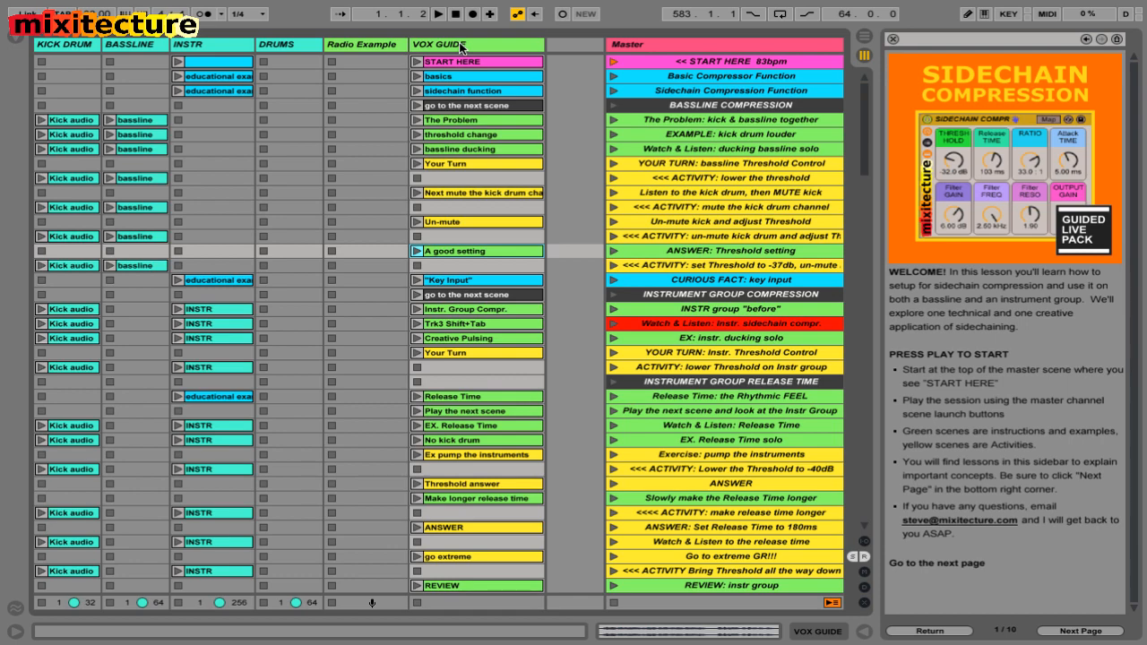
- Show the clip detail view and the mixer, and select the INSTR and BASSLINE tracks in turn
{"action": "left_click", "coordinate": [461, 44]}
{"action": "key", "text": "alt+super+l"}
{"action": "key", "text": "alt+super+m"}
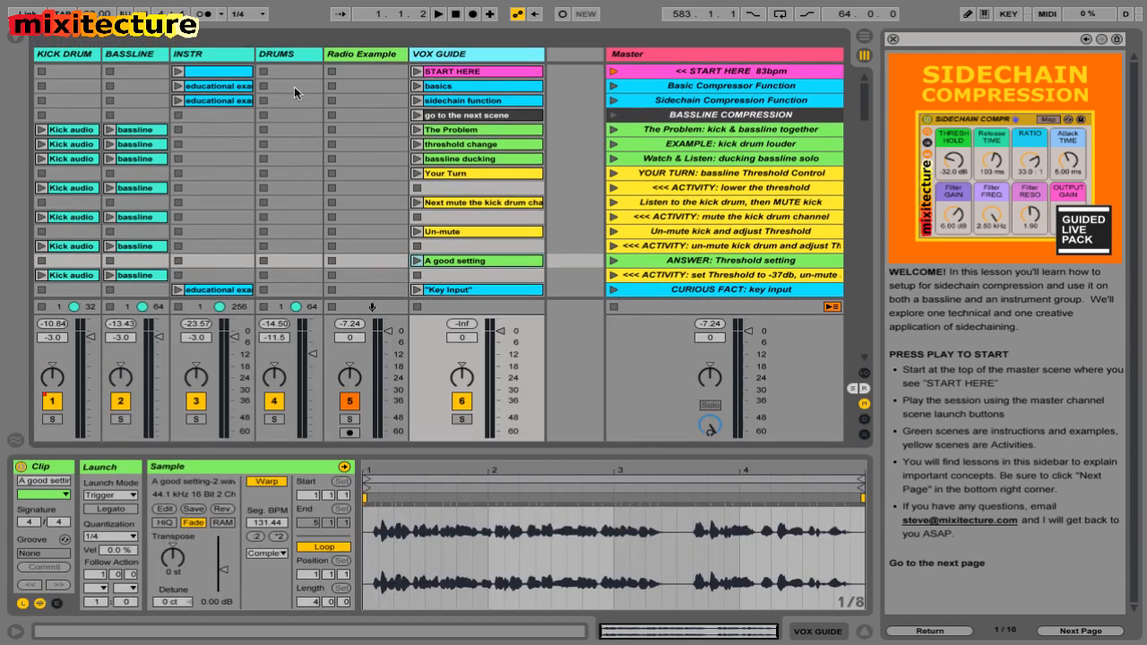
{"action": "left_click", "coordinate": [197, 56]}
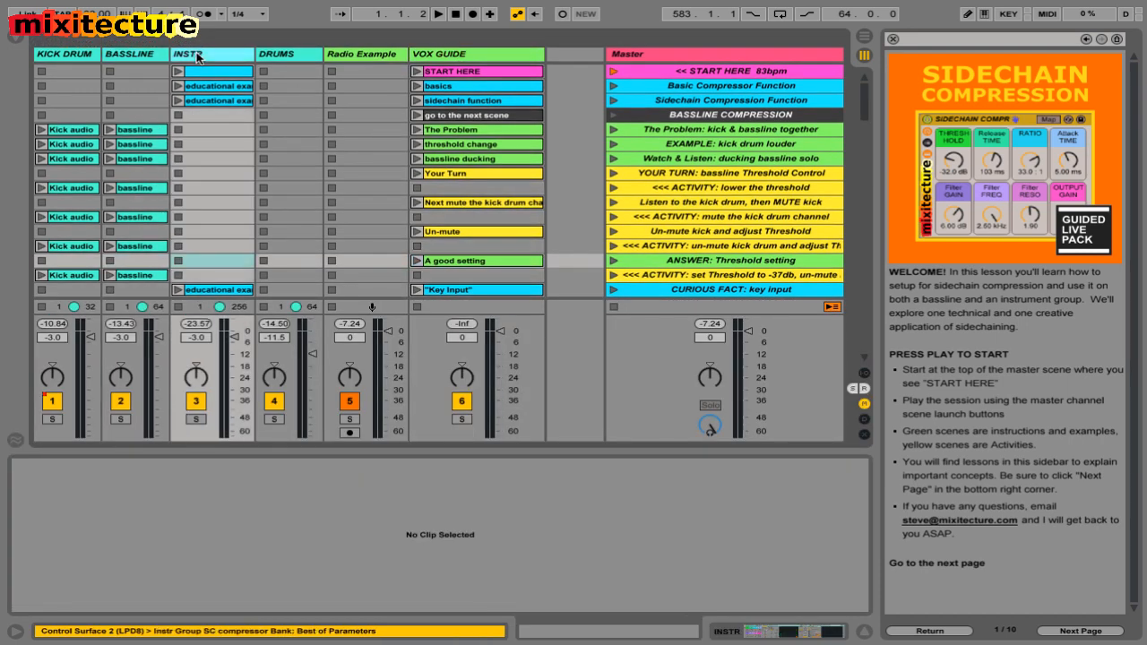
{"action": "left_click", "coordinate": [158, 55]}
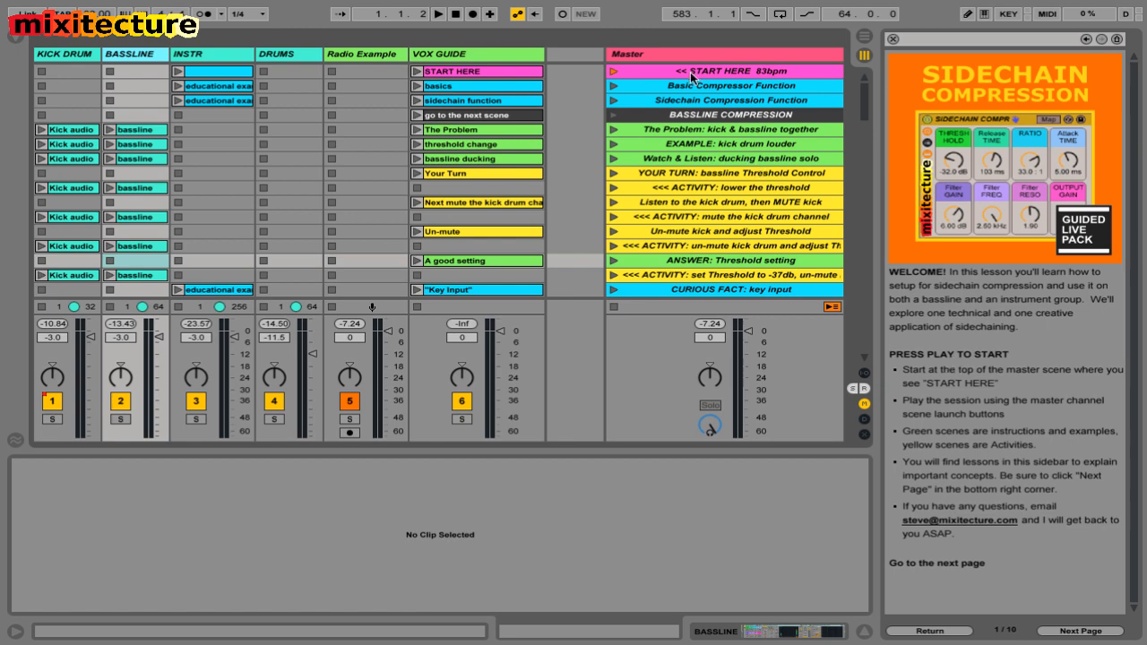
- Launch the START HERE scene and examine the START HERE, basics, sidechain function and go to the next scene clips in VOX GUIDE
{"action": "left_click", "coordinate": [614, 71]}
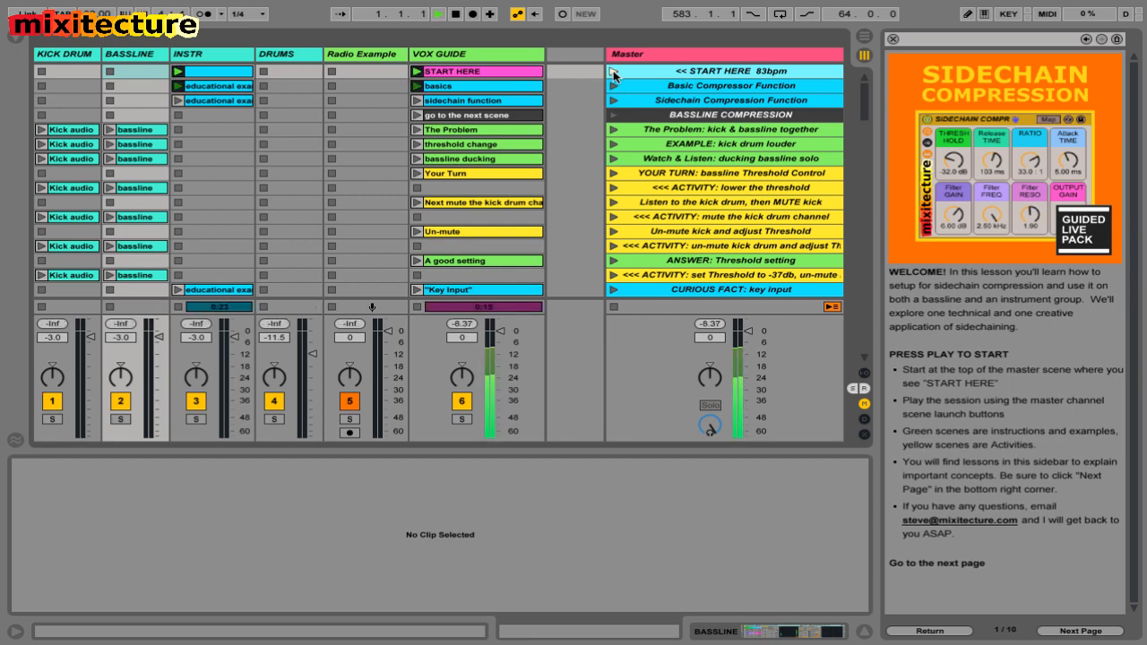
{"action": "left_click", "coordinate": [492, 71]}
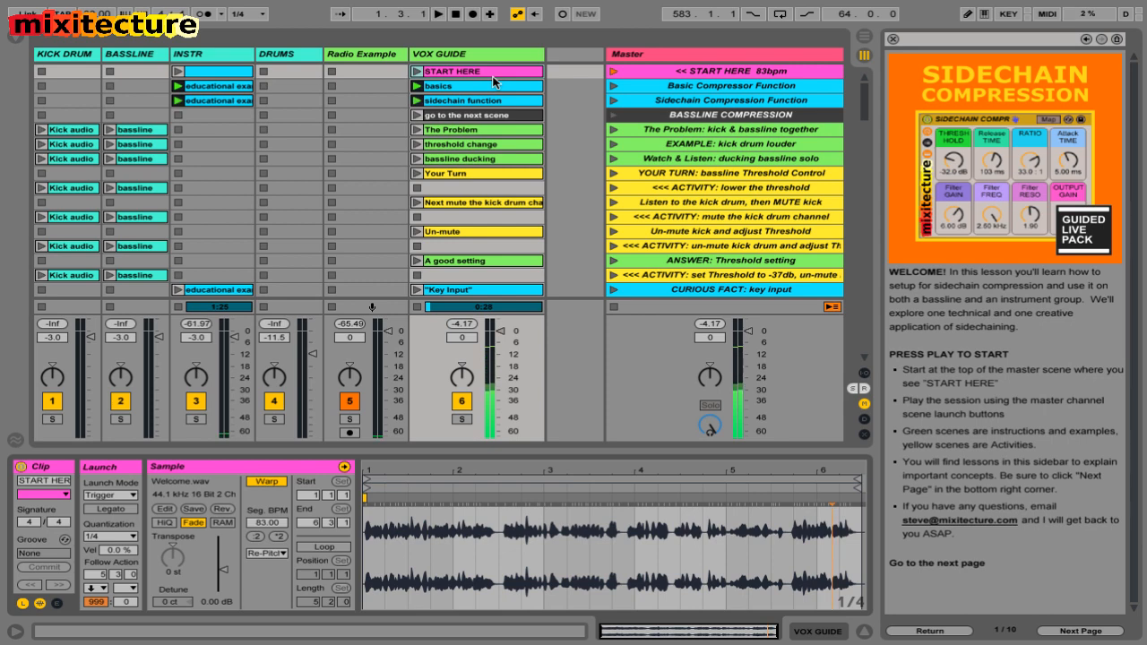
{"action": "left_click", "coordinate": [478, 90]}
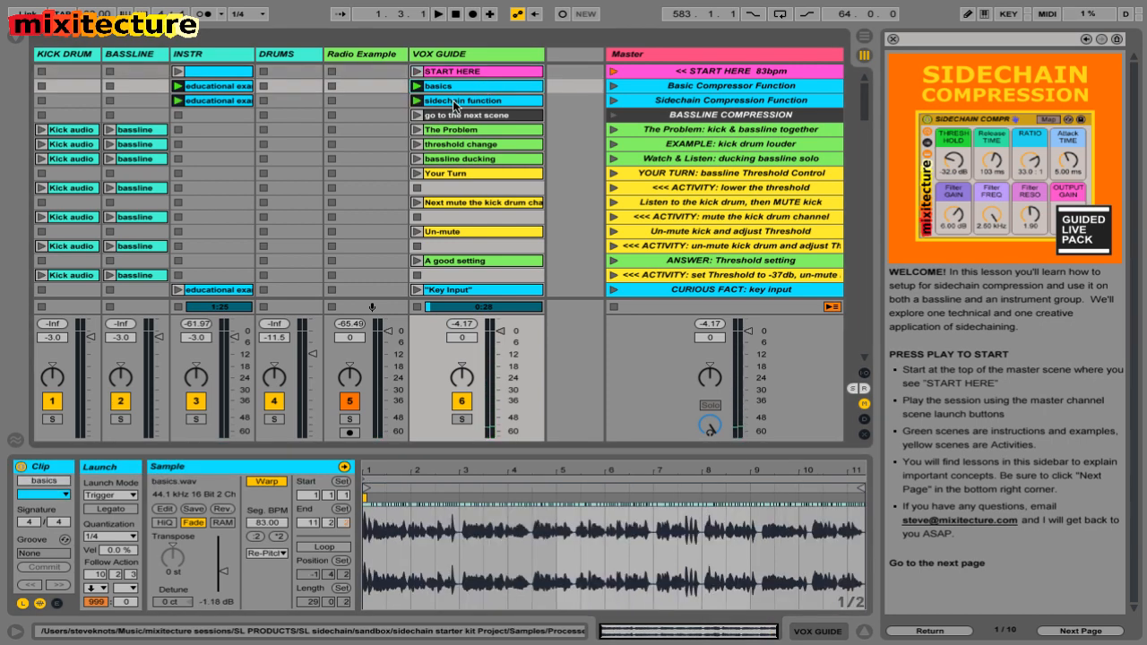
{"action": "left_click", "coordinate": [455, 103]}
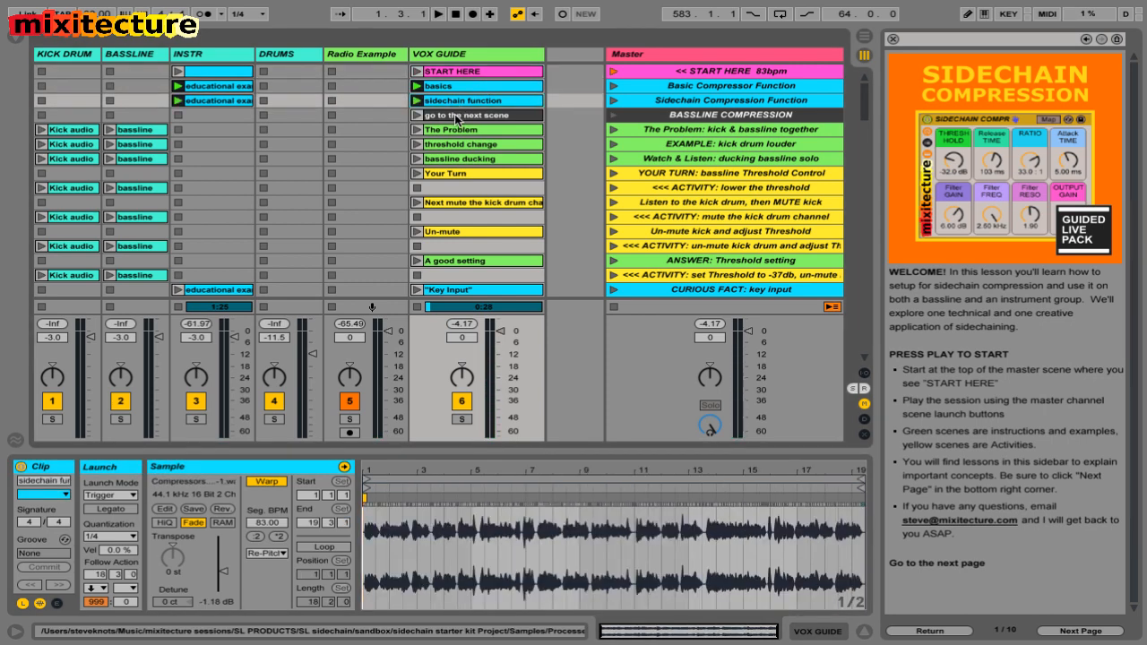
{"action": "left_click", "coordinate": [457, 115]}
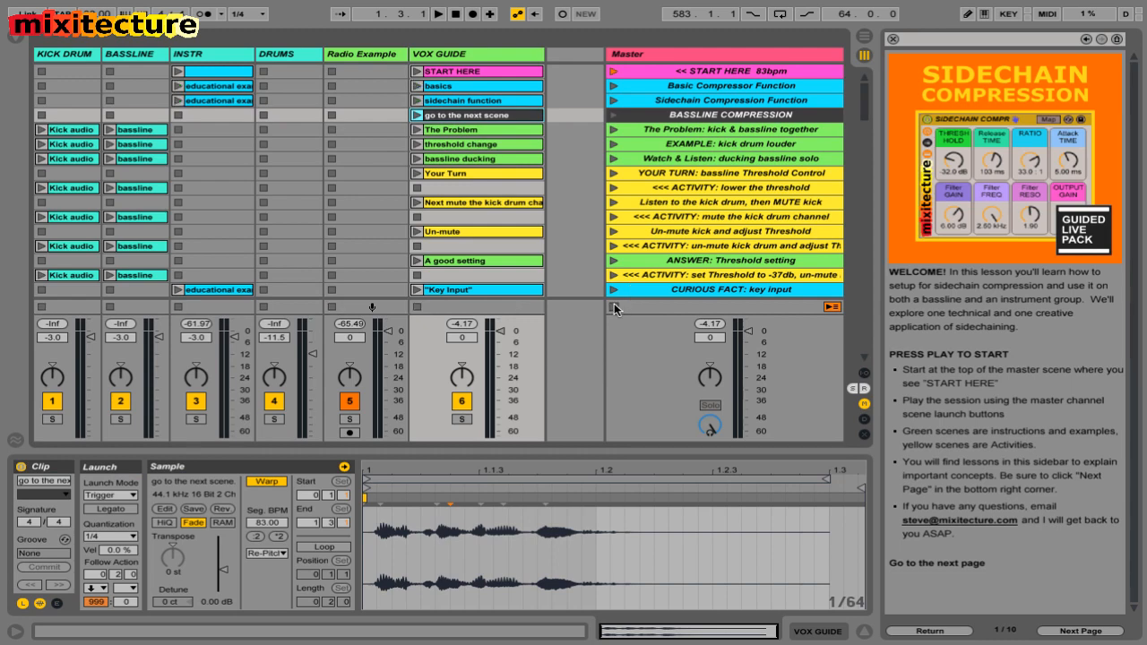
- Launch the "Watch & Listen: ducking bassline solo" scene and show the BASSLINE track's devices
{"action": "scroll", "coordinate": [480, 190], "scroll_direction": "down", "scroll_amount": 3}
{"action": "scroll", "coordinate": [671, 159], "scroll_direction": "down", "scroll_amount": 3}
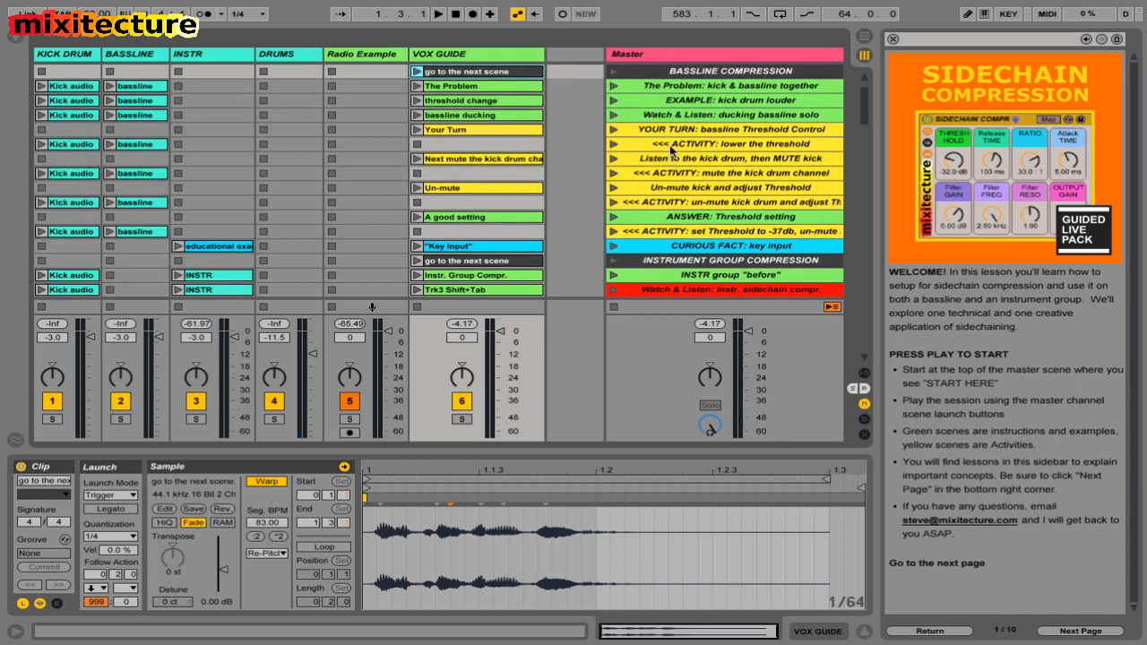
{"action": "left_click", "coordinate": [660, 115]}
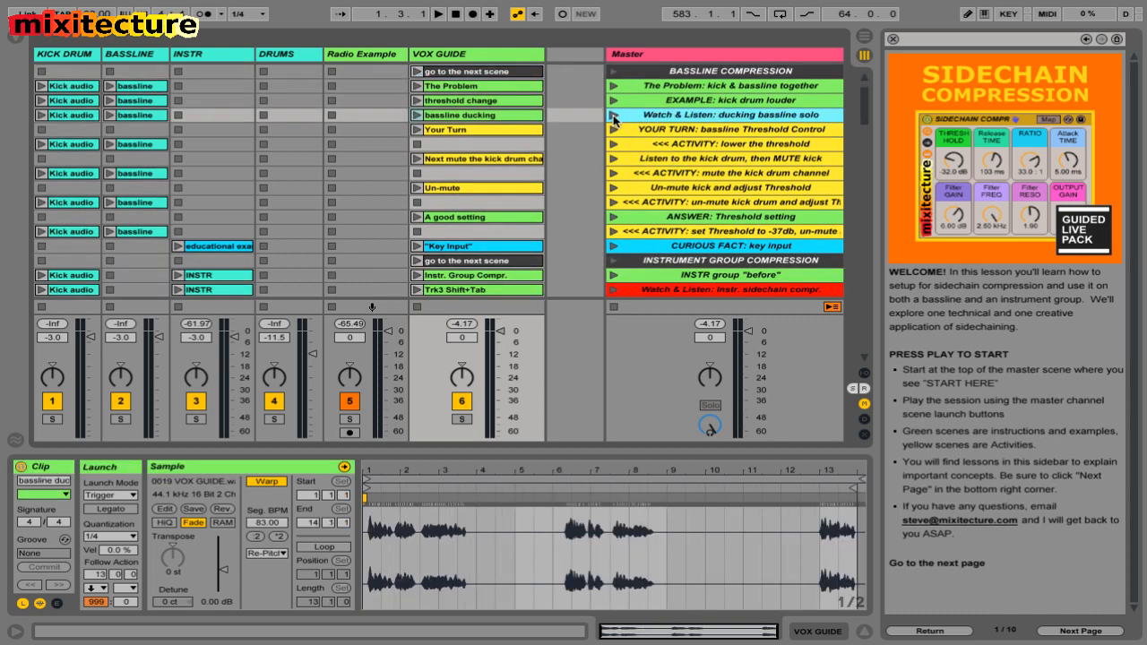
{"action": "left_click", "coordinate": [614, 116]}
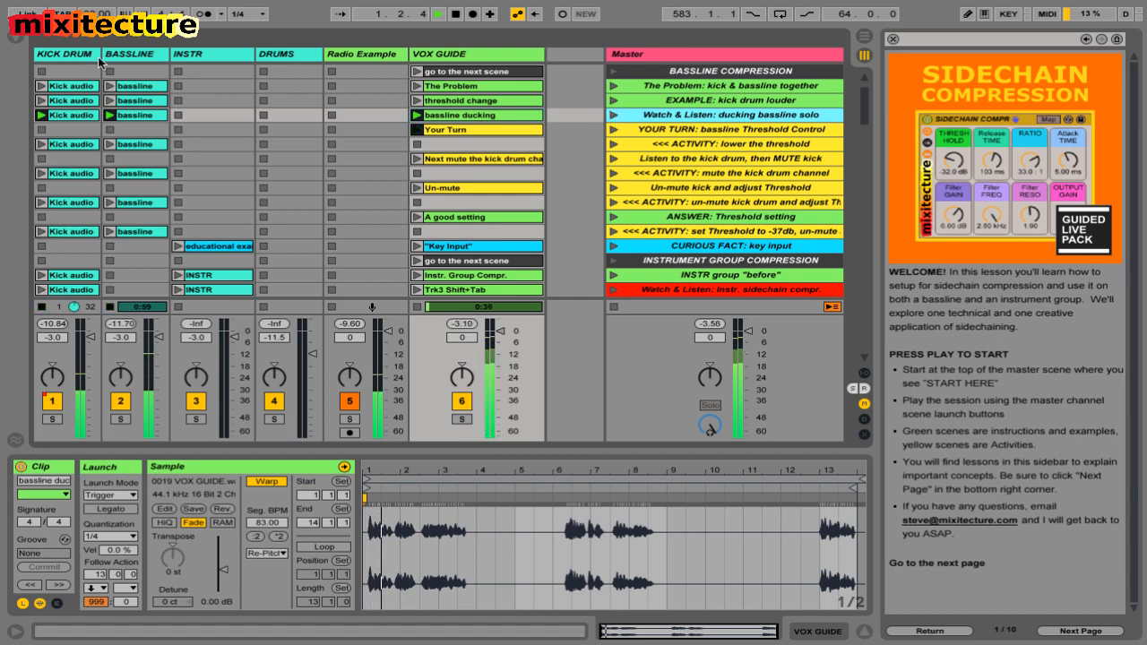
{"action": "left_click", "coordinate": [128, 54]}
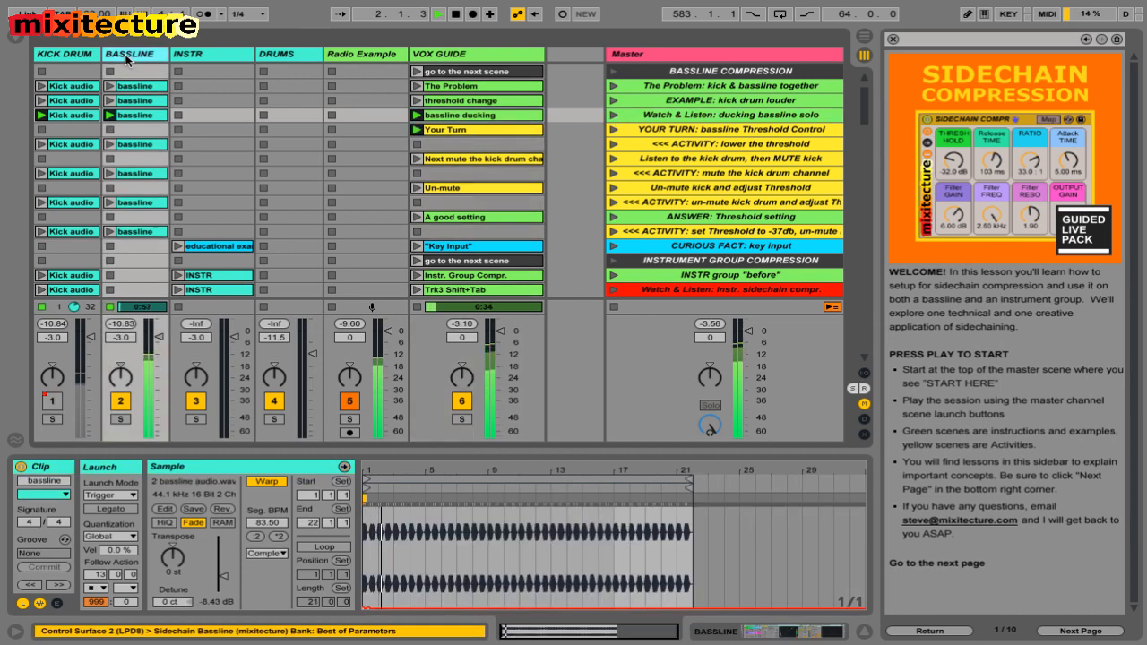
{"action": "key", "text": "shift+Tab"}
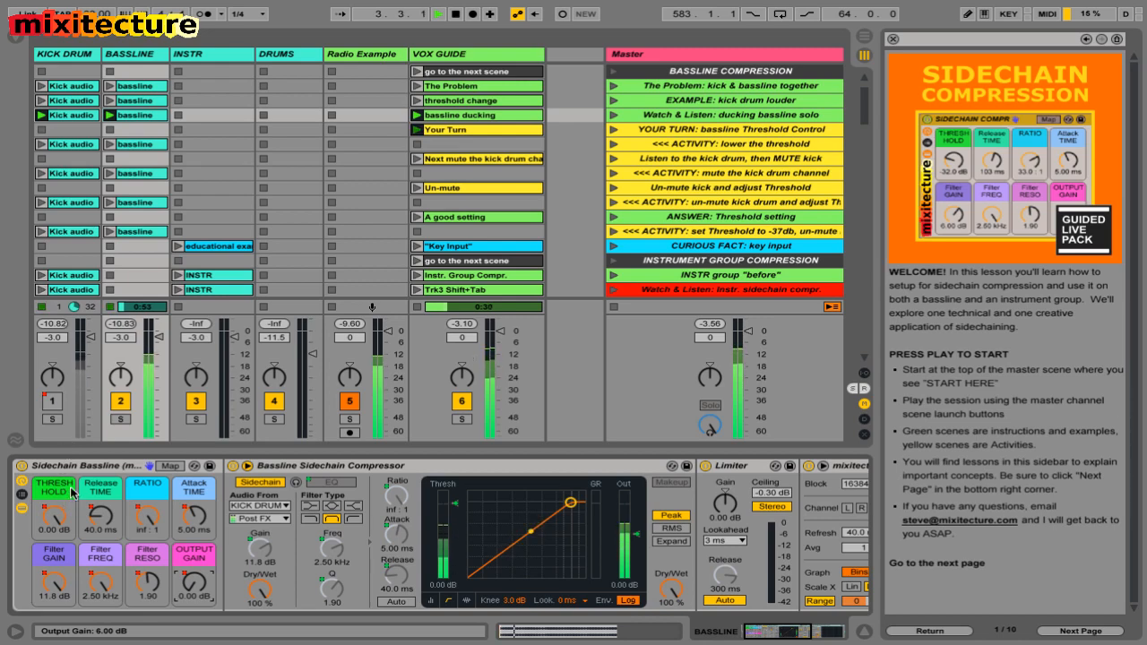
- Watch the Sidechain Bassline rack's THRESHOLD and the compressor's gain reduction during playback, and stop playback
{"action": "scroll", "coordinate": [71, 492], "scroll_direction": "down", "scroll_amount": 10}
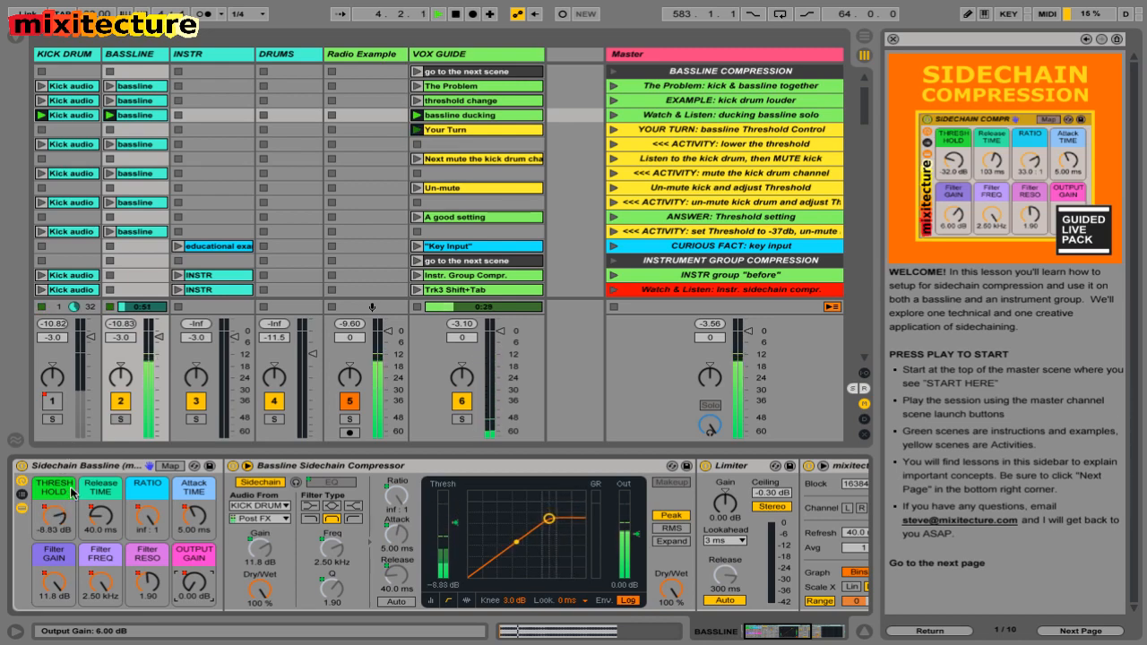
{"action": "scroll", "coordinate": [72, 492], "scroll_direction": "down", "scroll_amount": 14}
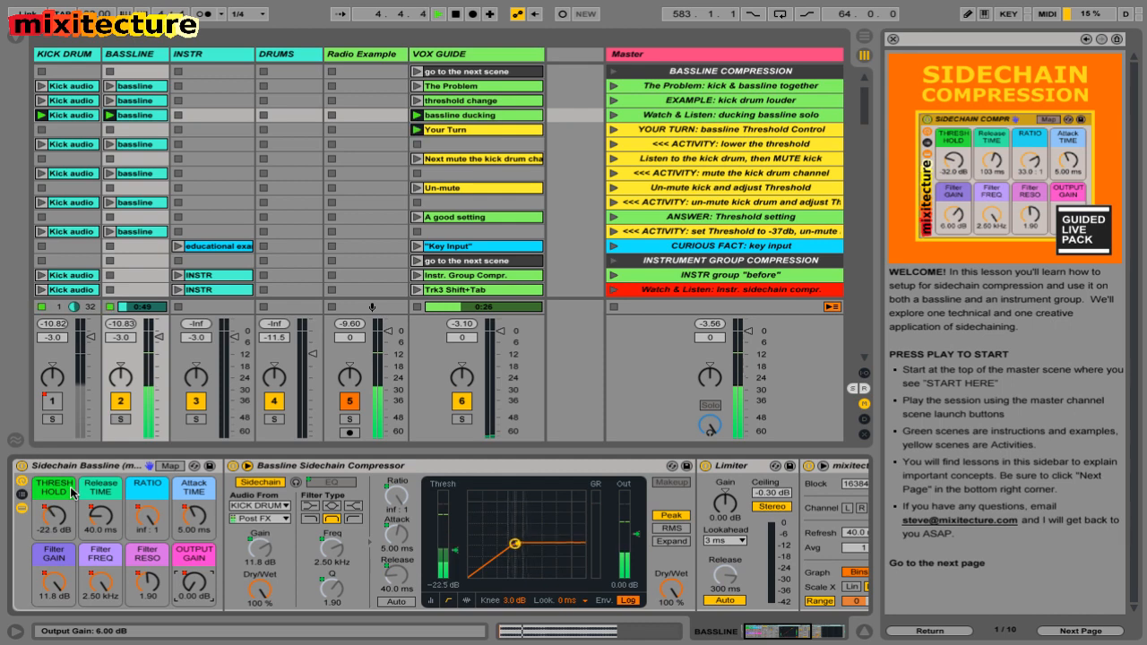
{"action": "scroll", "coordinate": [72, 492], "scroll_direction": "down", "scroll_amount": 14}
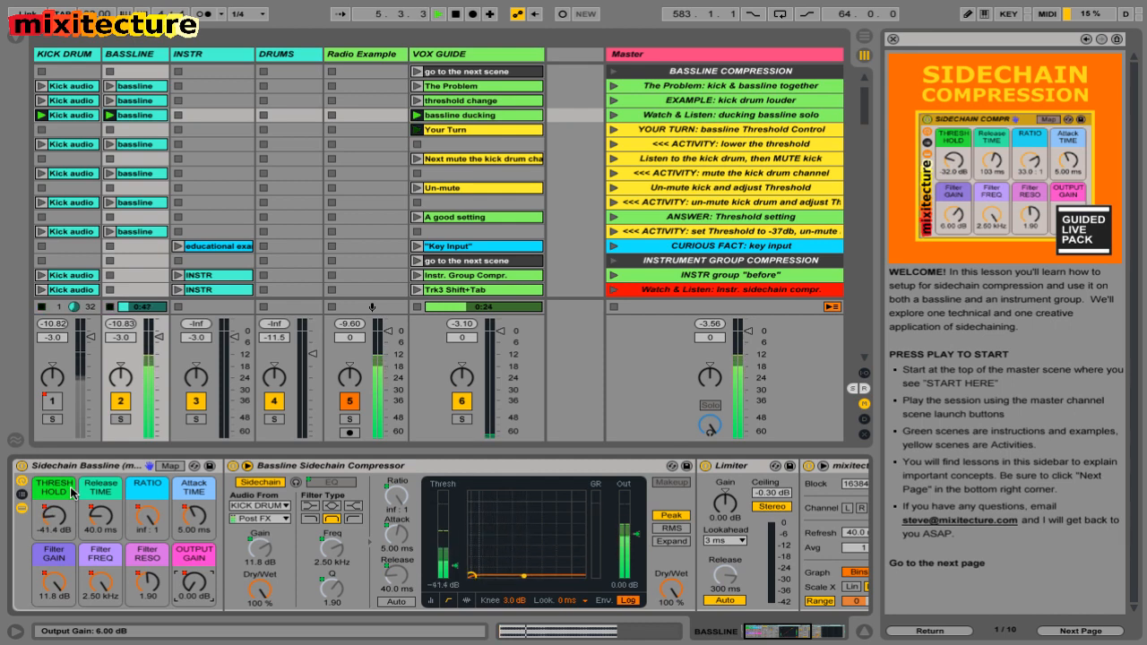
{"action": "scroll", "coordinate": [71, 493], "scroll_direction": "down", "scroll_amount": 4}
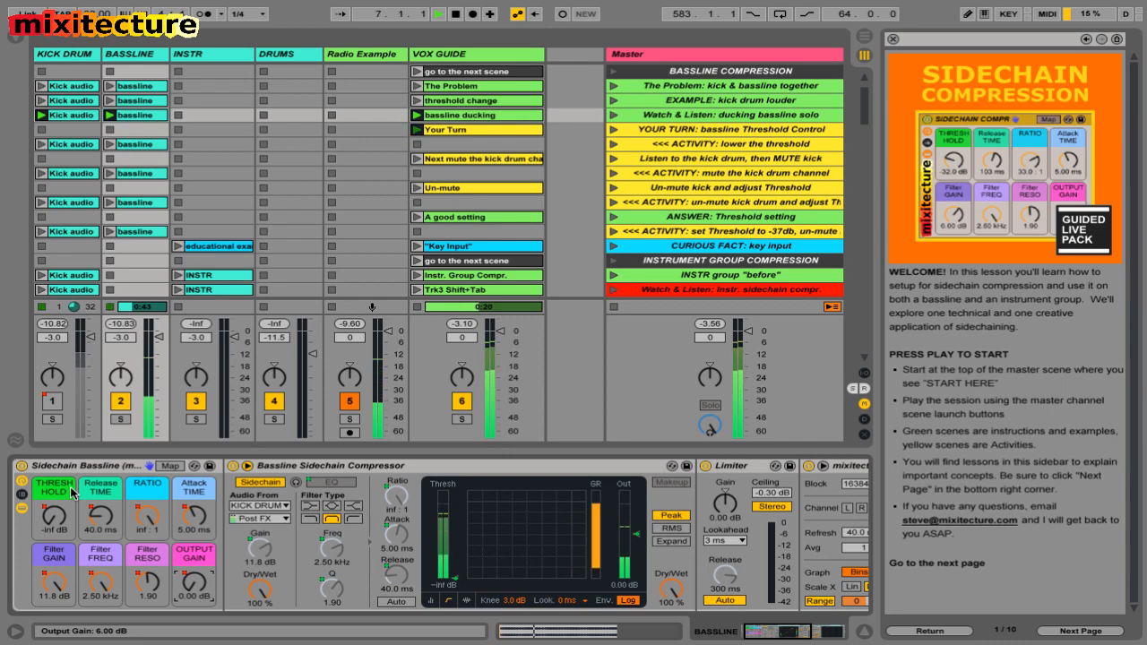
{"action": "key", "text": "space"}
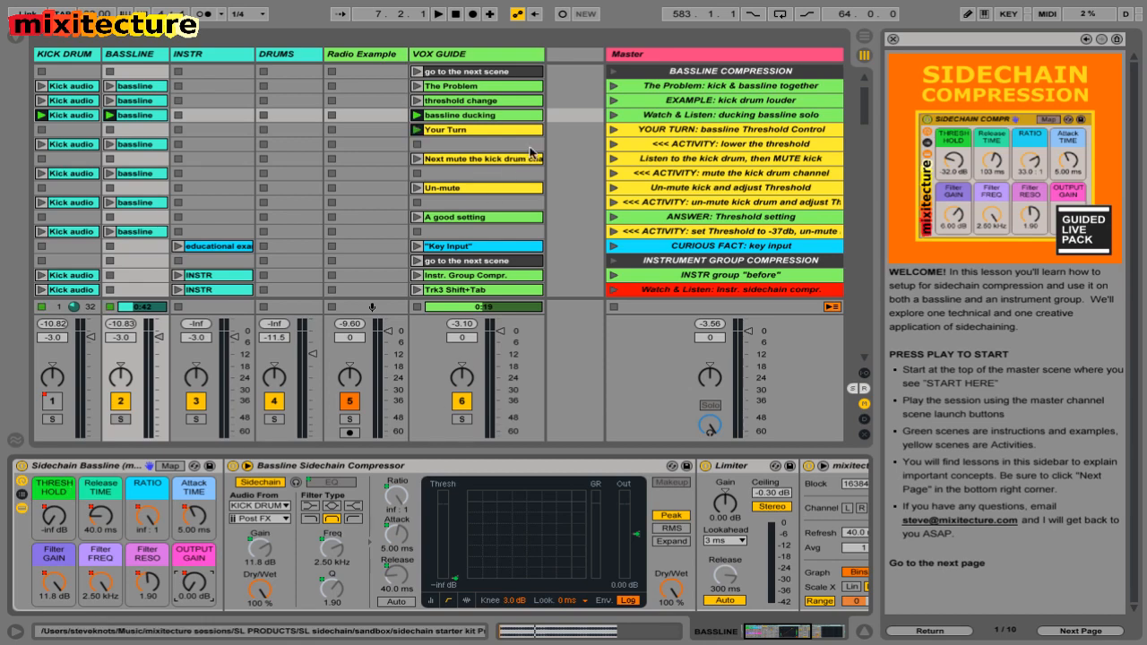
- Launch the "YOUR TURN: bassline Threshold Control" scene
{"action": "left_click", "coordinate": [645, 117]}
{"action": "left_click", "coordinate": [647, 134]}
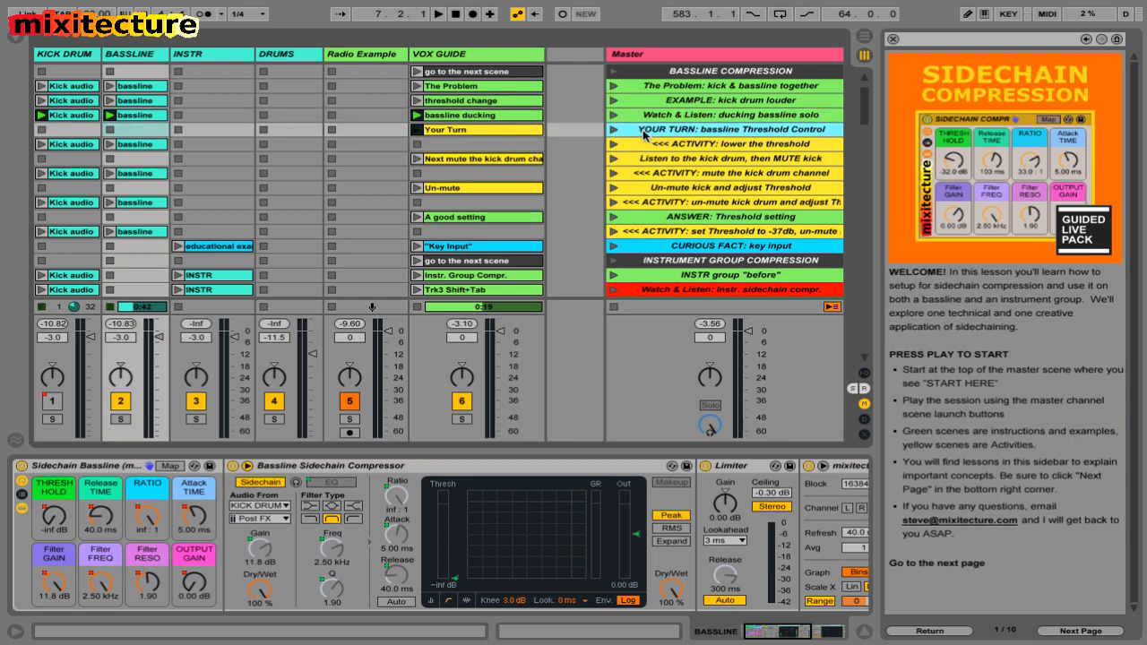
{"action": "left_click", "coordinate": [614, 130]}
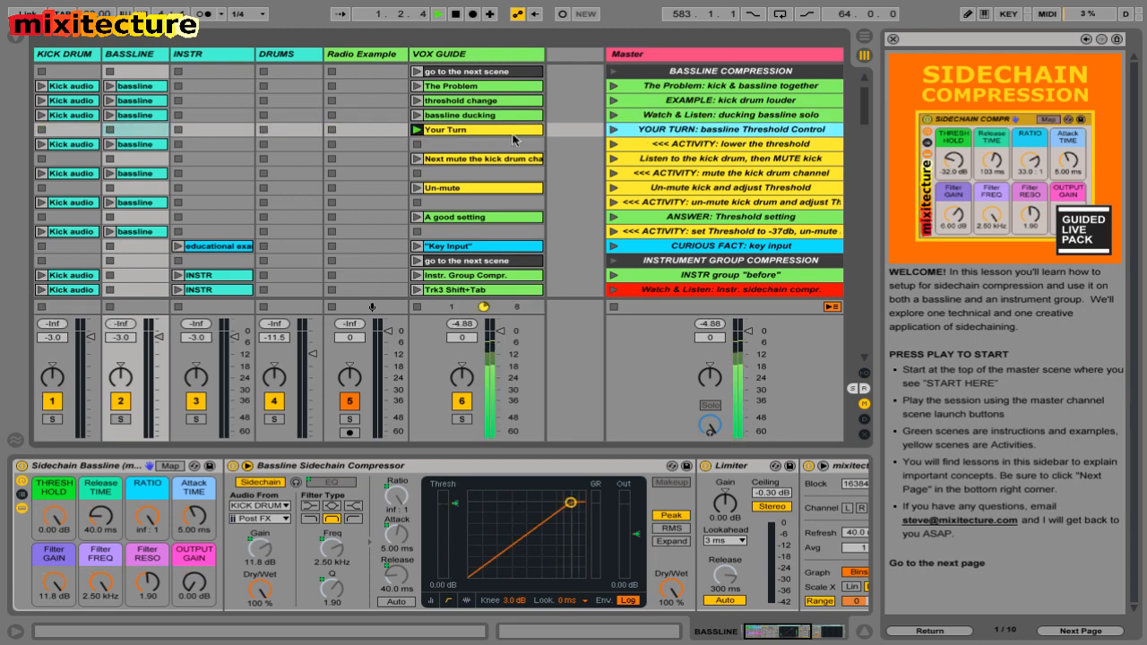
- Set the segment tempo of the Your Turn clip in VOX GUIDE to 83 BPM
{"action": "left_click", "coordinate": [489, 130]}
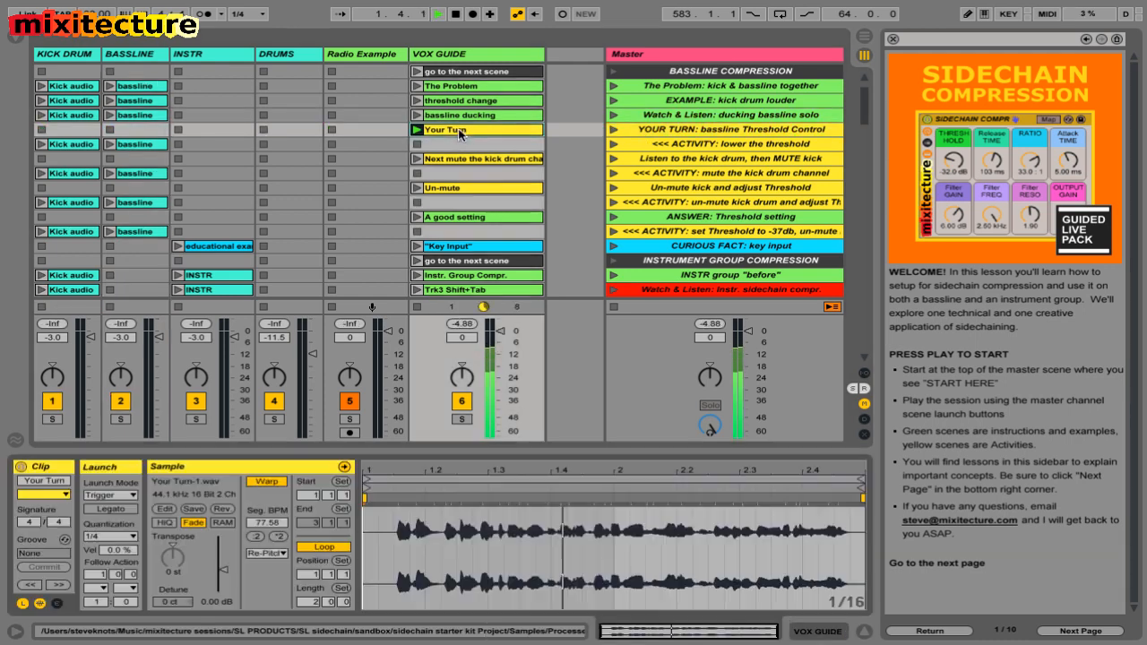
{"action": "left_click", "coordinate": [264, 527]}
{"action": "type", "text": "83"}
{"action": "key", "text": "Return"}
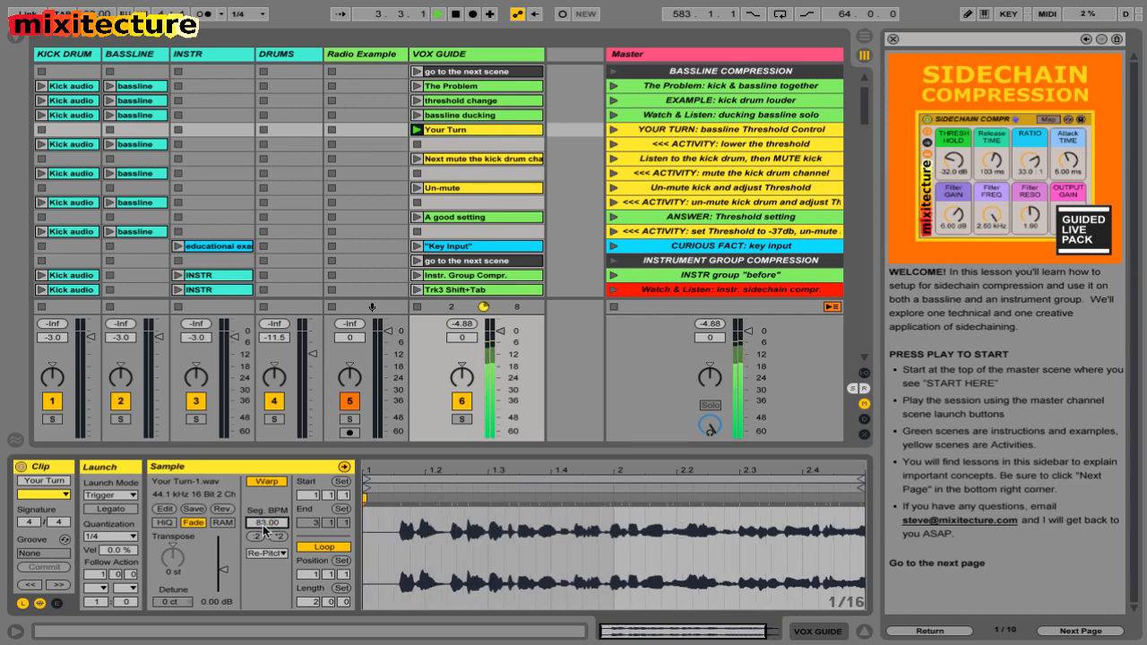
- Launch the "ACTIVITY: lower the threshold" scene and set the Sidechain Bassline rack's THRESHOLD to -33.5 dB
{"action": "left_click", "coordinate": [653, 143]}
{"action": "left_click", "coordinate": [613, 145]}
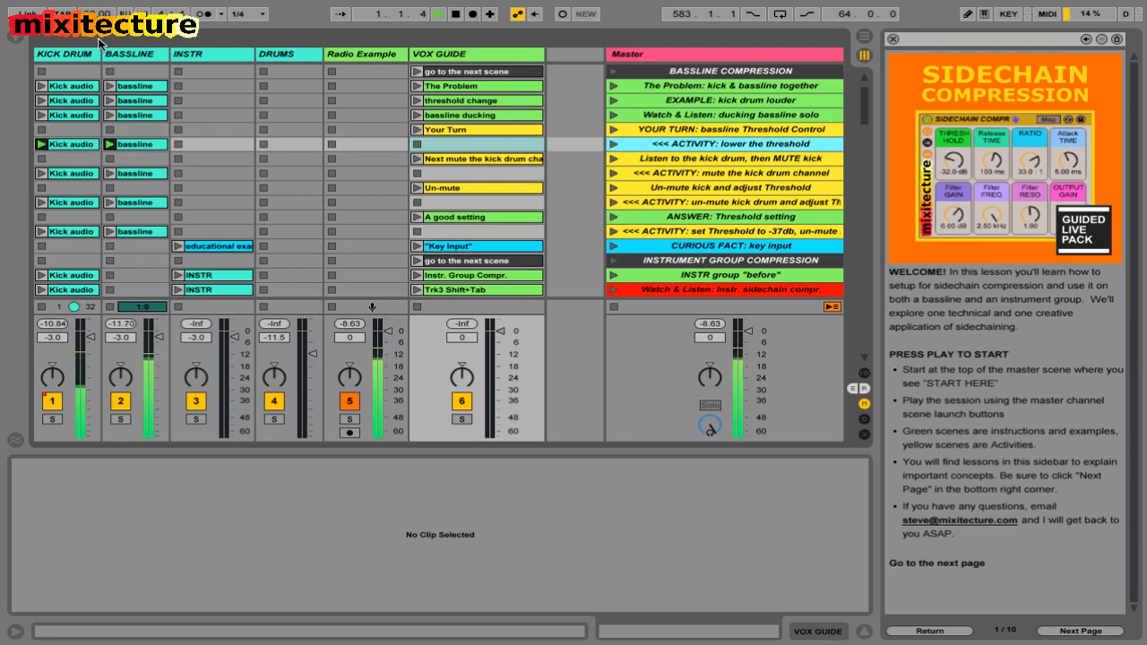
{"action": "left_click", "coordinate": [134, 144]}
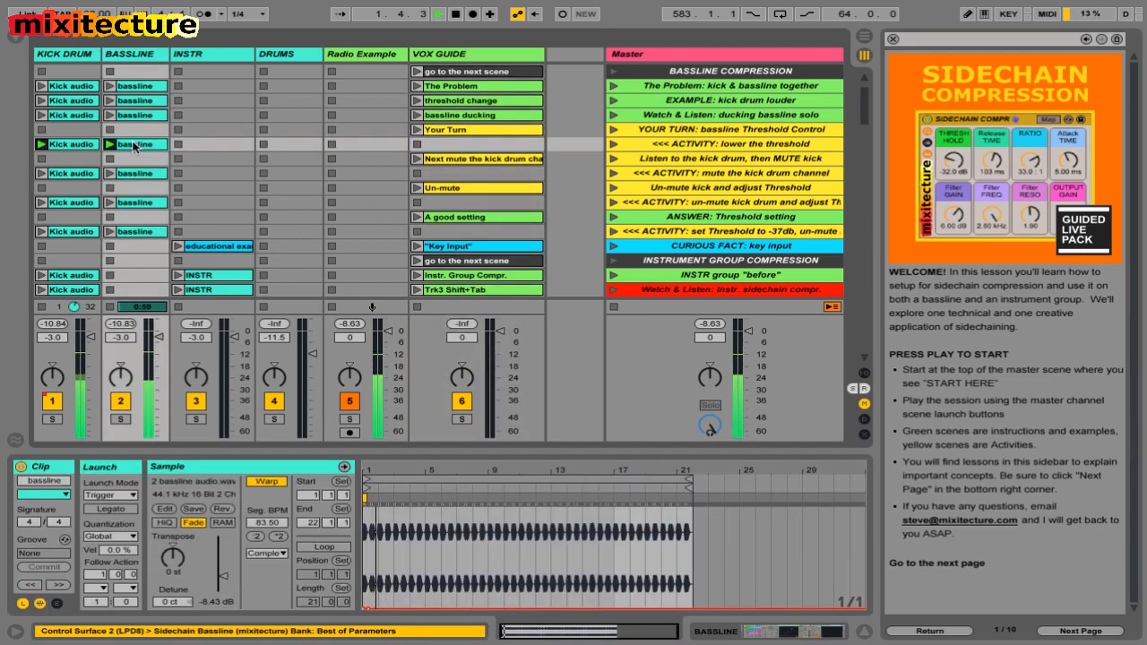
{"action": "key", "text": "shift+Tab"}
{"action": "left_click_drag", "start_coordinate": [54, 523], "coordinate": [53, 547]}
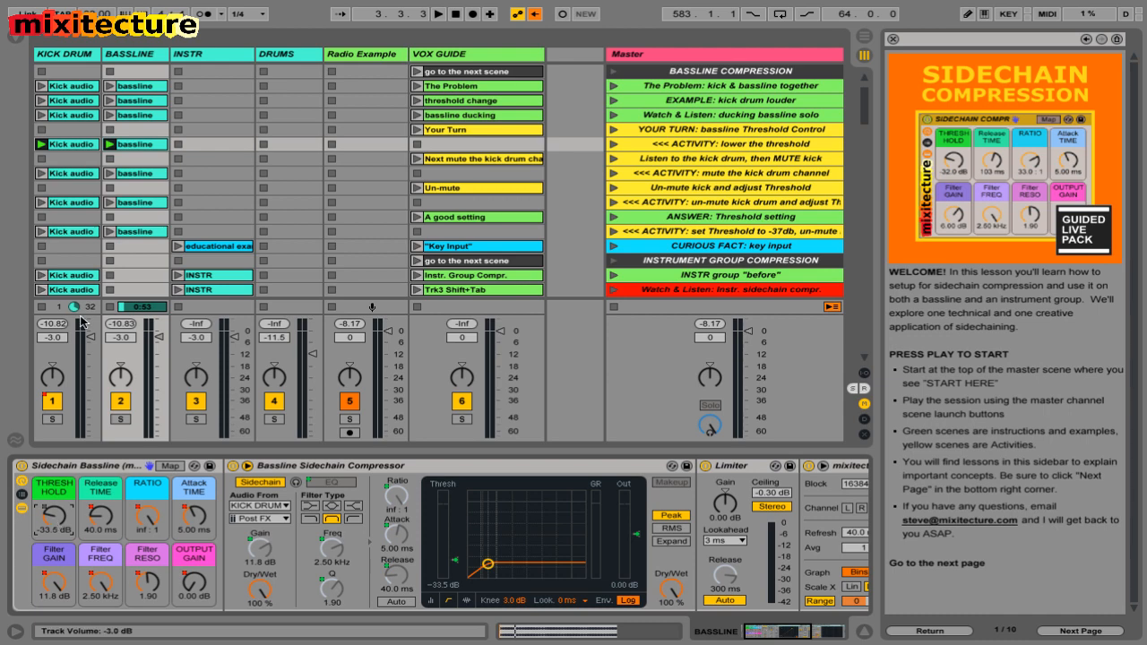
- Select the Sidechain Bassline rack and look through the BASSLINE track's device chain
{"action": "left_click", "coordinate": [78, 471]}
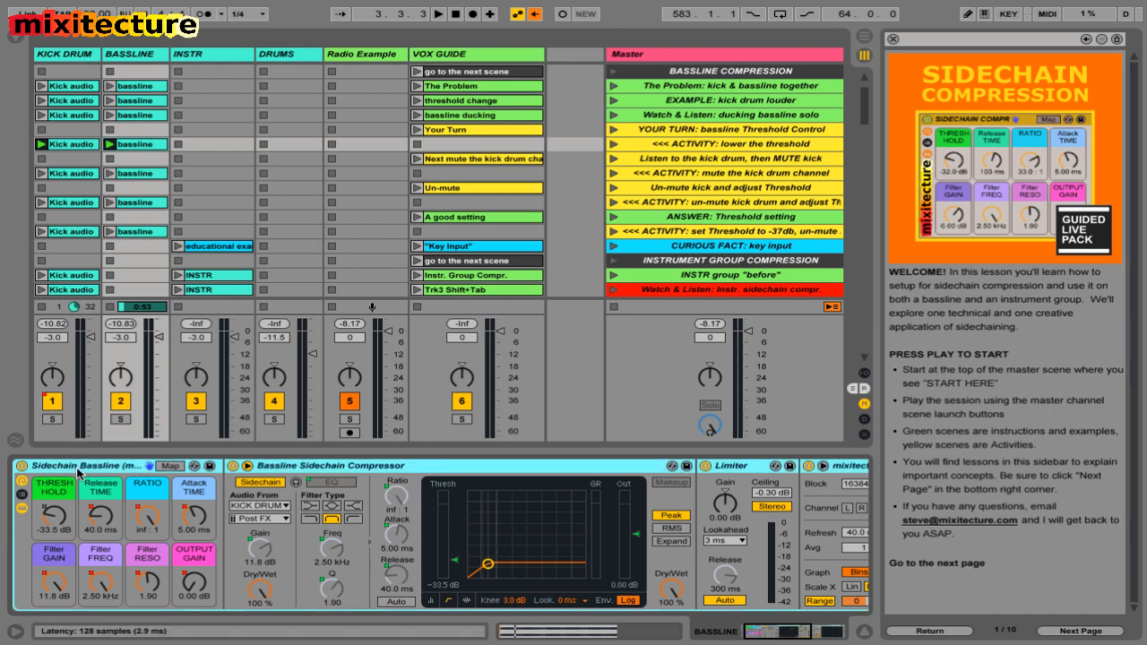
{"action": "scroll", "coordinate": [286, 518], "scroll_direction": "right", "scroll_amount": 3}
{"action": "scroll", "coordinate": [286, 518], "scroll_direction": "left", "scroll_amount": 4}
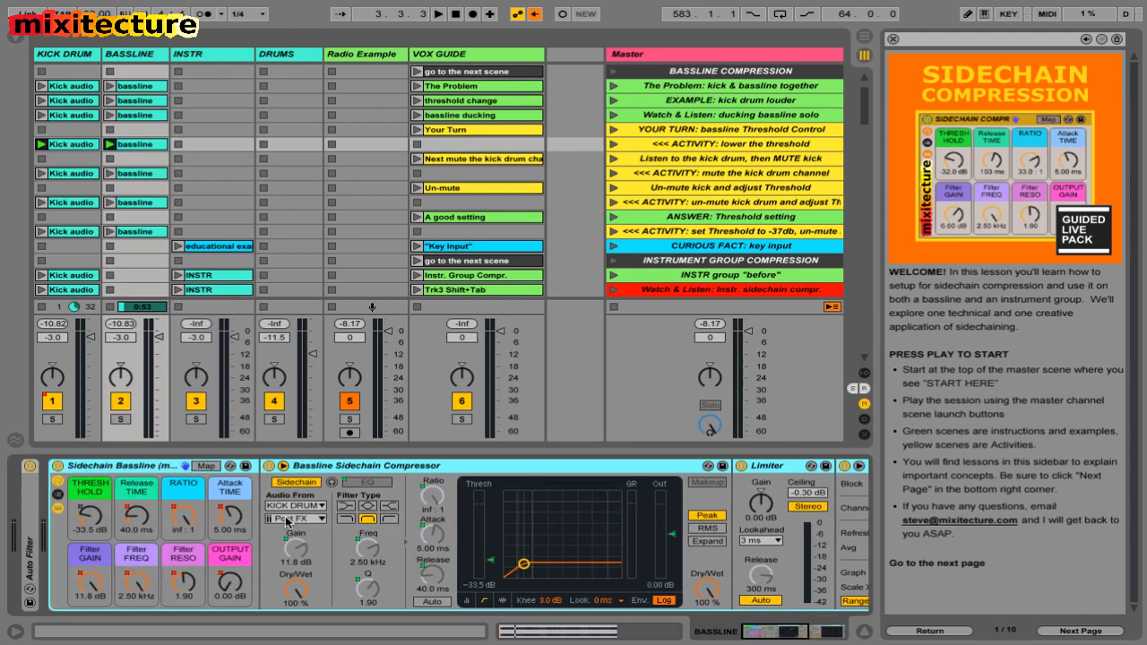
- Launch the "Watch & Listen: Instr. sidechain compr." scene
{"action": "left_click", "coordinate": [88, 518]}
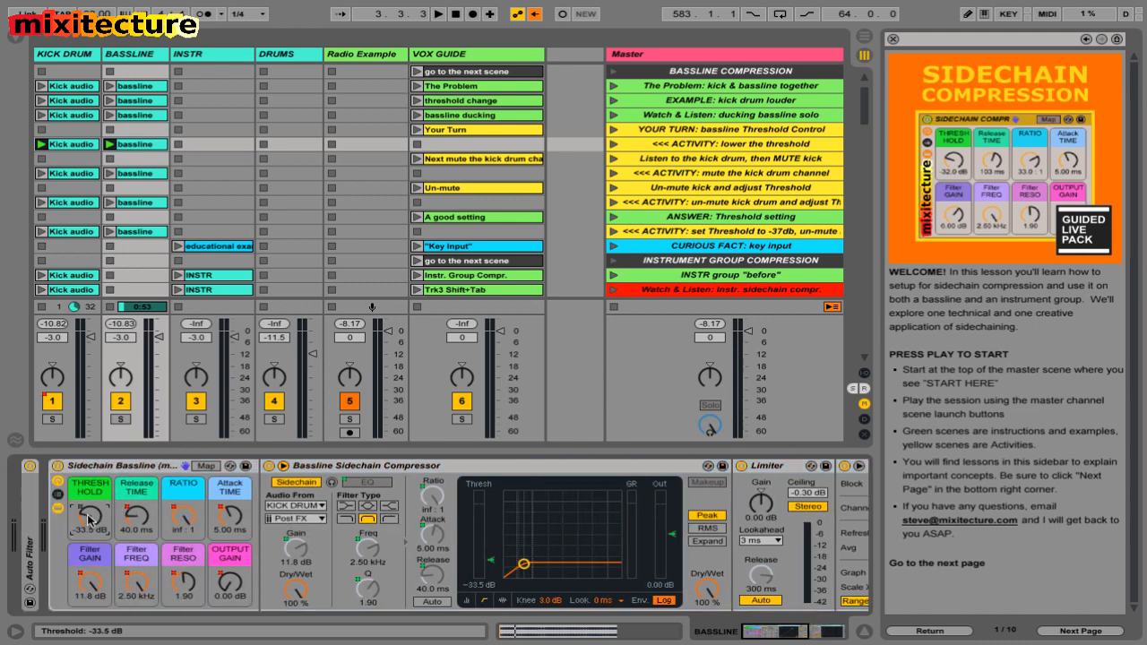
{"action": "left_click", "coordinate": [454, 190]}
{"action": "scroll", "coordinate": [459, 193], "scroll_direction": "down", "scroll_amount": 4}
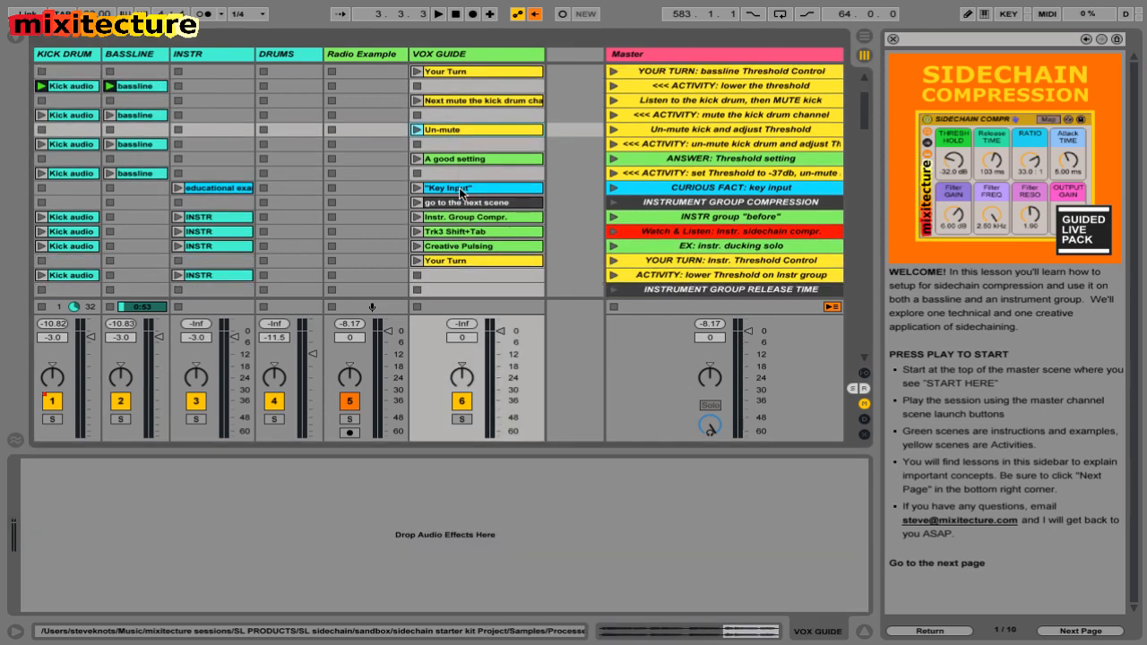
{"action": "scroll", "coordinate": [462, 193], "scroll_direction": "down", "scroll_amount": 4}
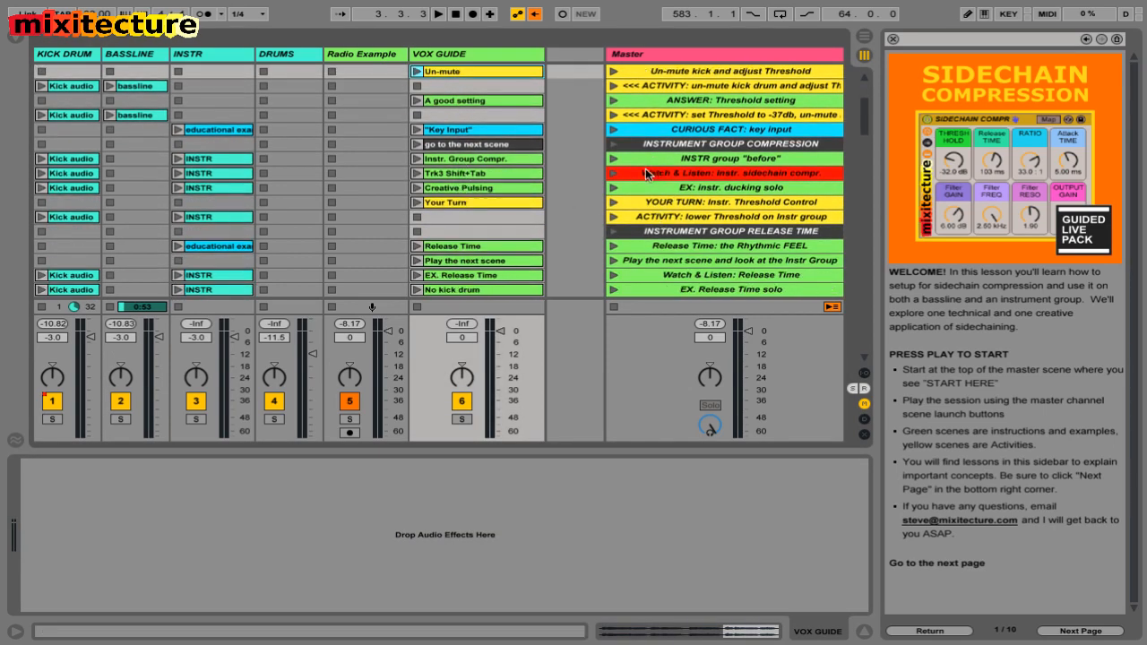
{"action": "left_click", "coordinate": [613, 175]}
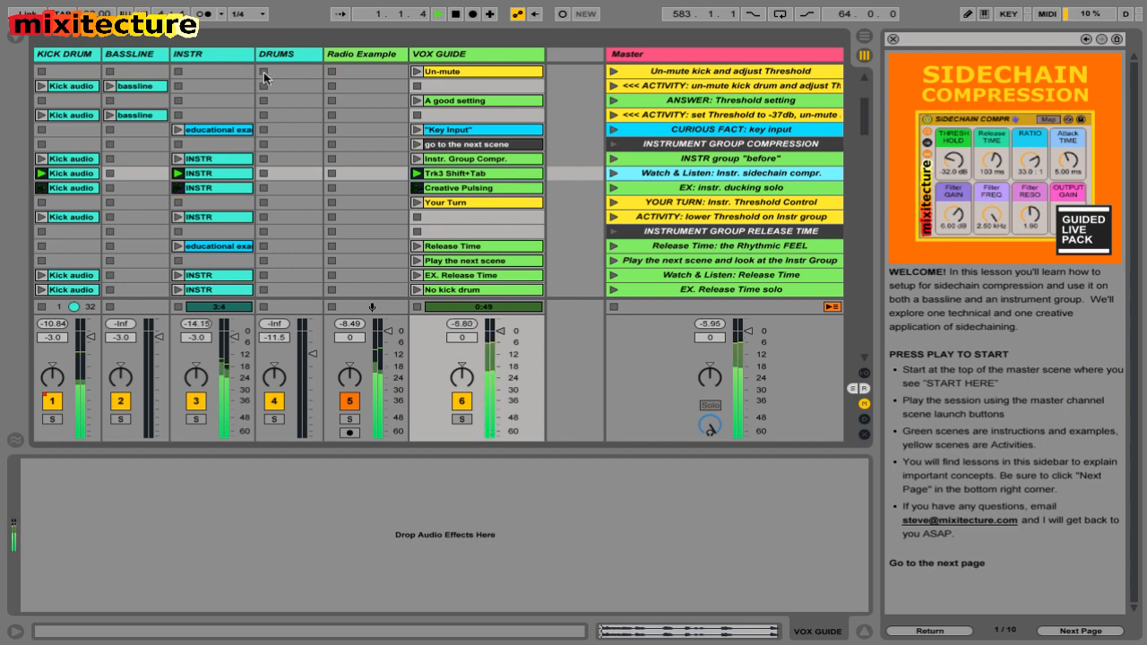
- Show the INSTR track's sidechain compressor devices and stop playback
{"action": "left_click", "coordinate": [218, 54]}
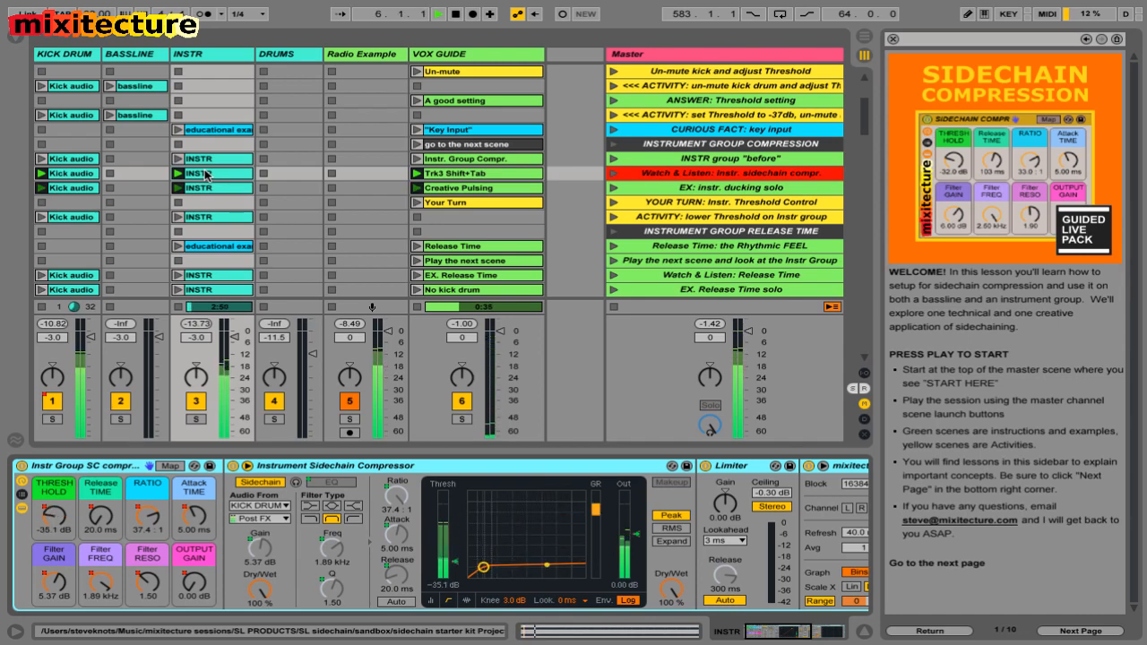
{"action": "key", "text": "space"}
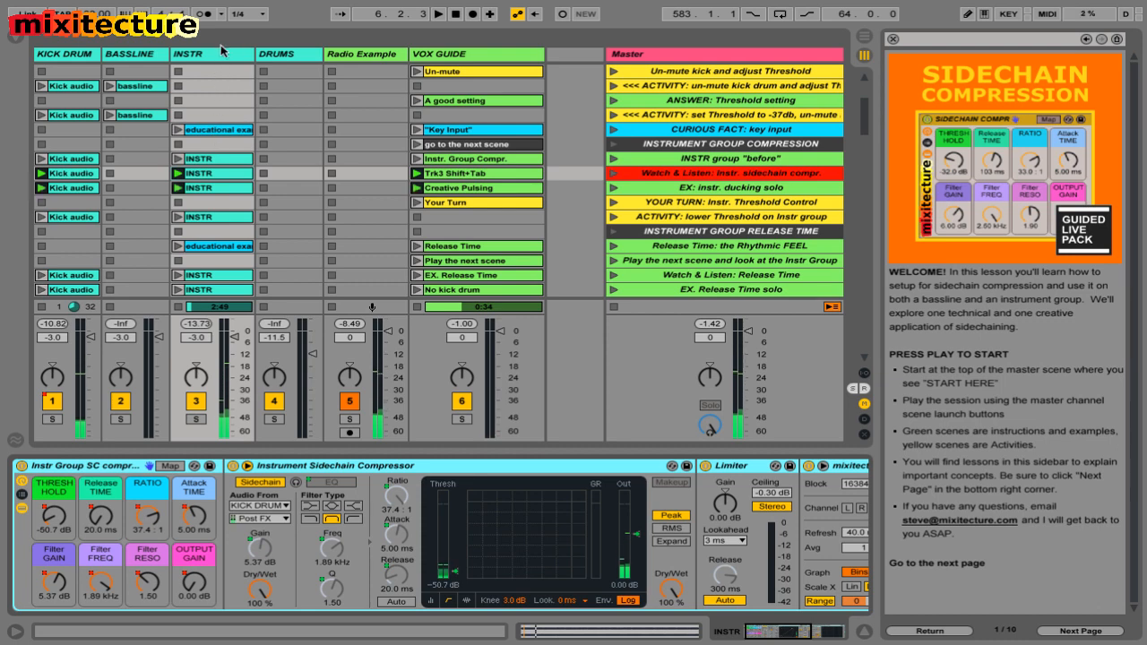
{"action": "key", "text": "shift+Tab"}
{"action": "key", "text": "shift+Tab"}
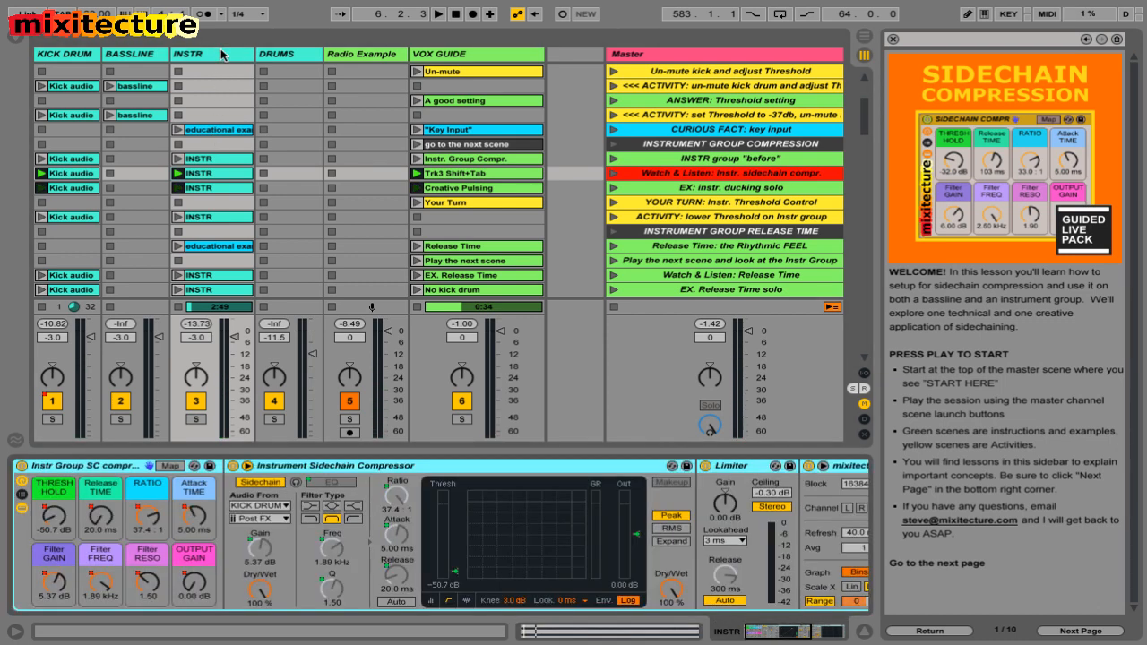
- Select the "YOUR TURN: Instr. Threshold Control" scene and hide the mixer and device view to enlarge the scene list
{"action": "left_click", "coordinate": [659, 204]}
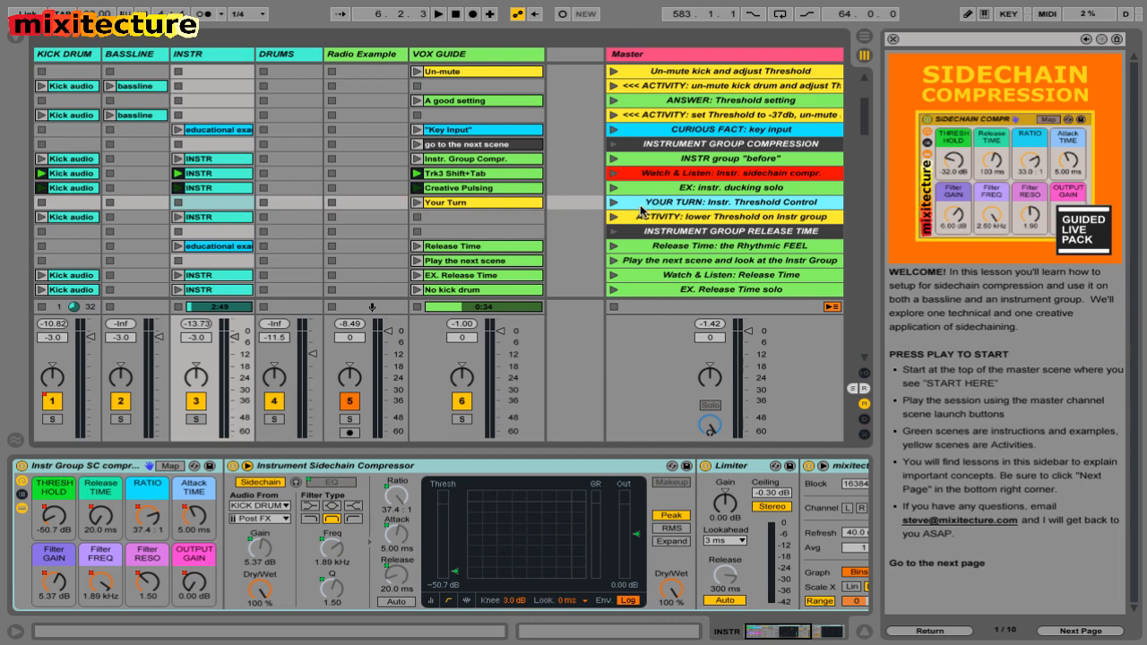
{"action": "scroll", "coordinate": [641, 209], "scroll_direction": "down", "scroll_amount": 1}
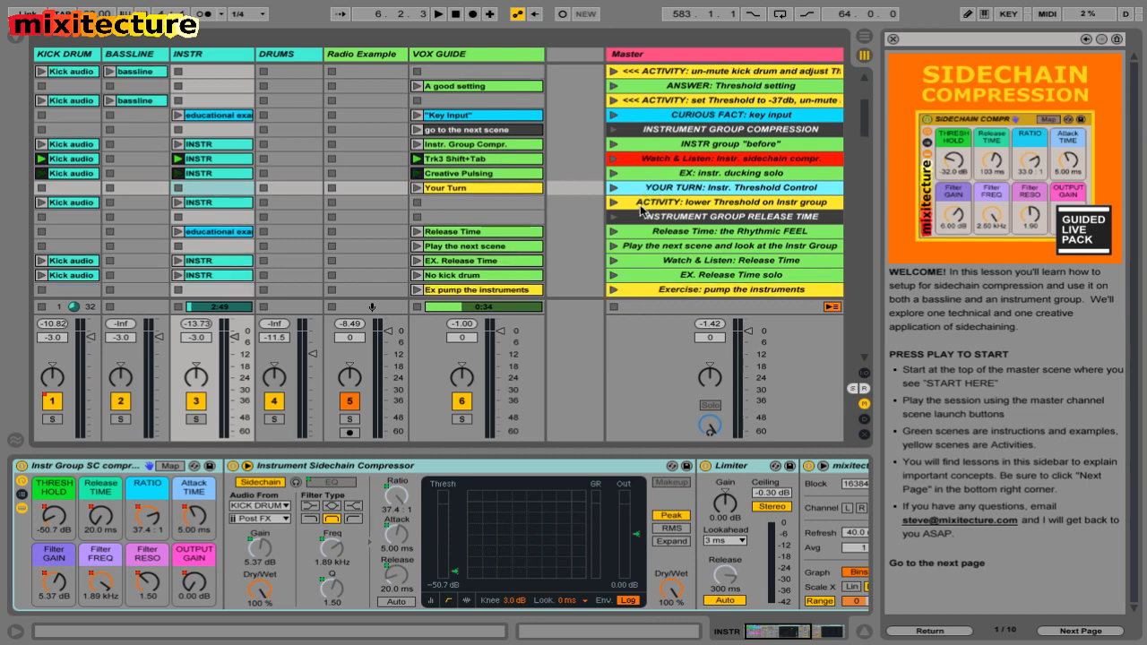
{"action": "key", "text": "super+alt+l"}
{"action": "key", "text": "super+alt+m"}
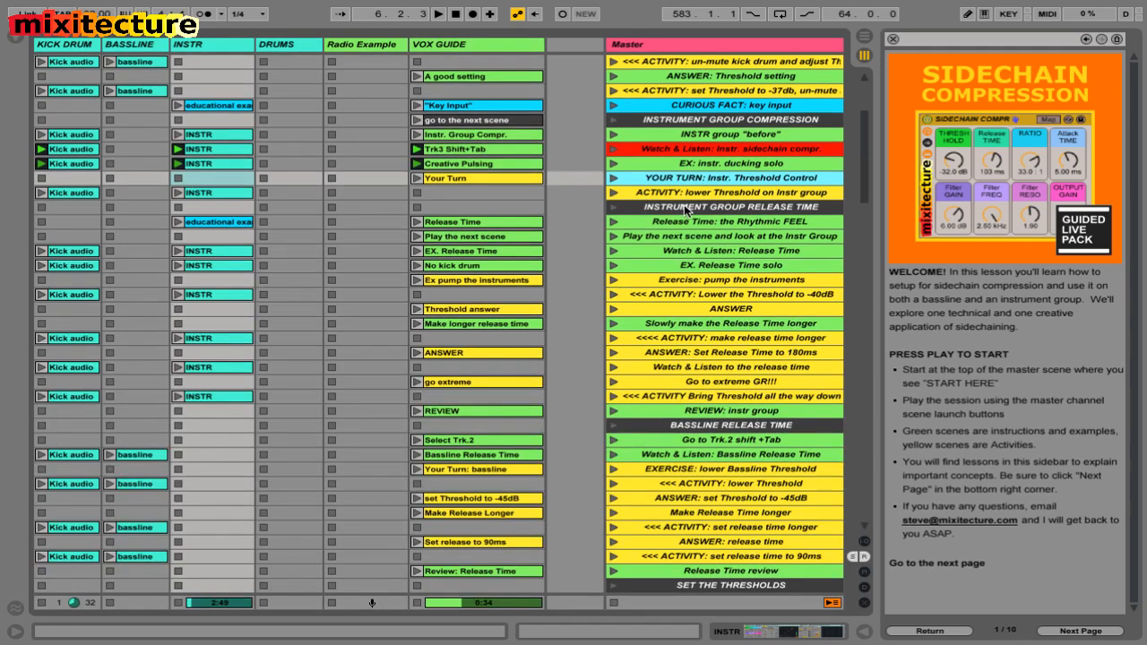
- Look through the lesson sections from INSTRUMENT GROUP RELEASE TIME to the end of the set, selecting section header scenes up to OUTPUT GAIN
{"action": "left_click", "coordinate": [686, 209]}
{"action": "scroll", "coordinate": [684, 204], "scroll_direction": "down", "scroll_amount": 10}
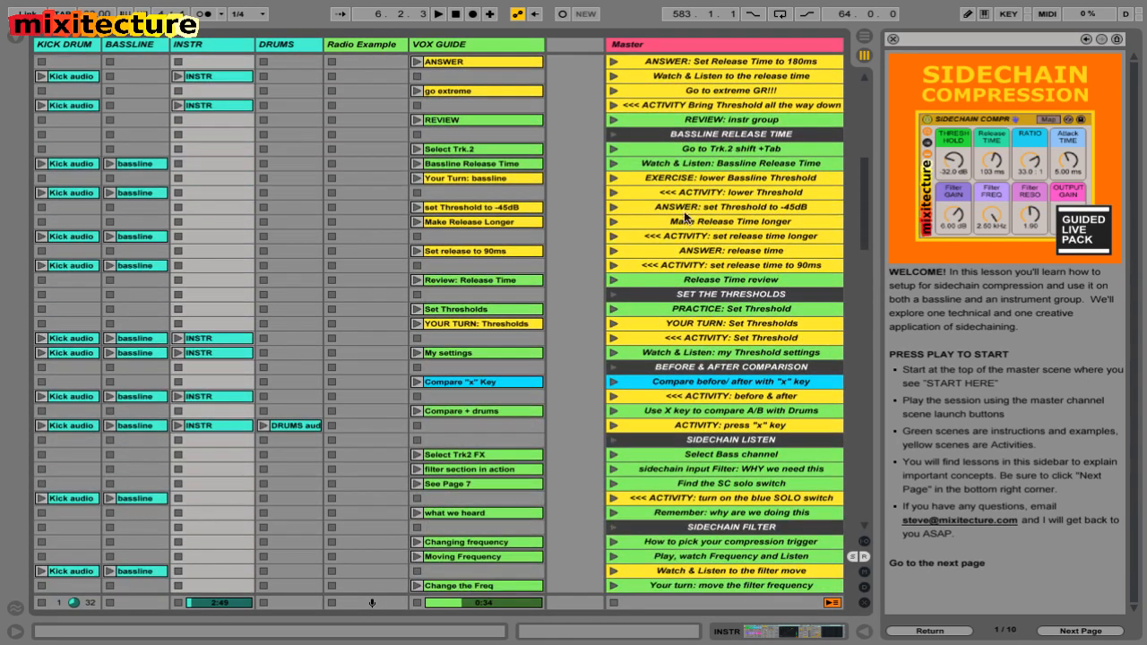
{"action": "left_click", "coordinate": [702, 299]}
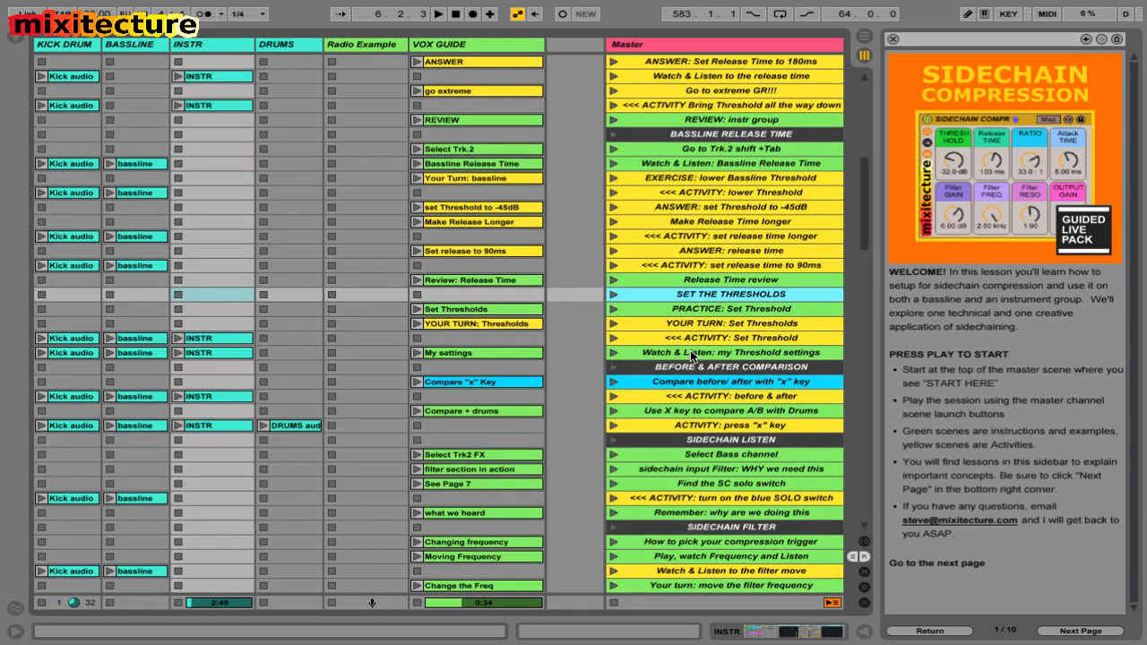
{"action": "left_click", "coordinate": [693, 442]}
{"action": "scroll", "coordinate": [693, 442], "scroll_direction": "down", "scroll_amount": 12}
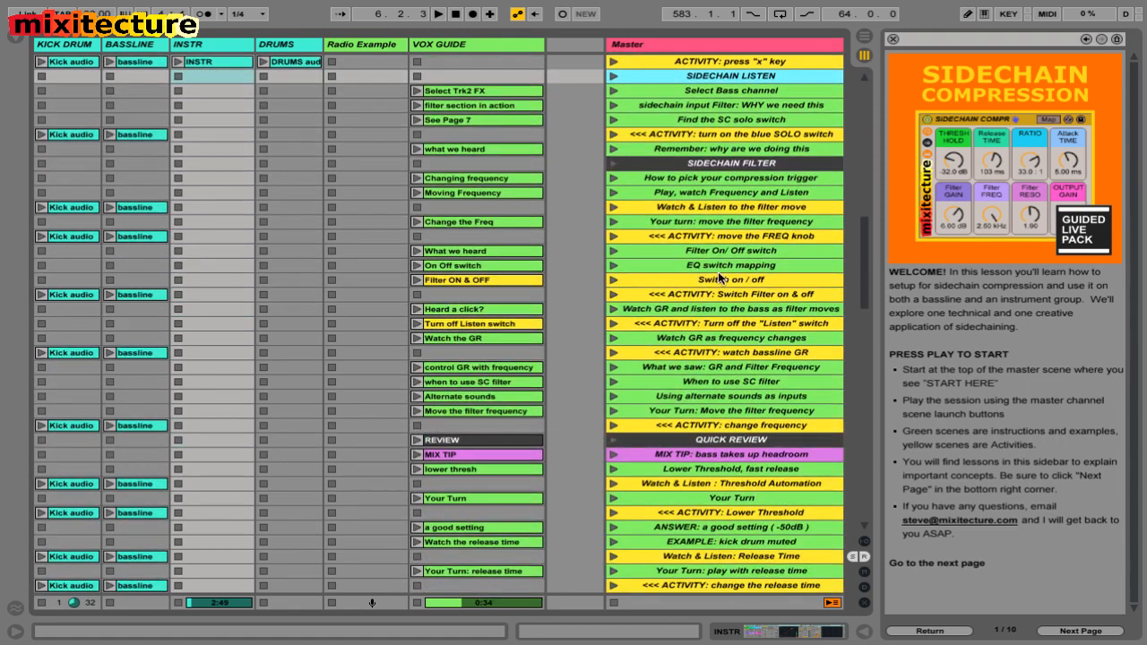
{"action": "left_click", "coordinate": [703, 165]}
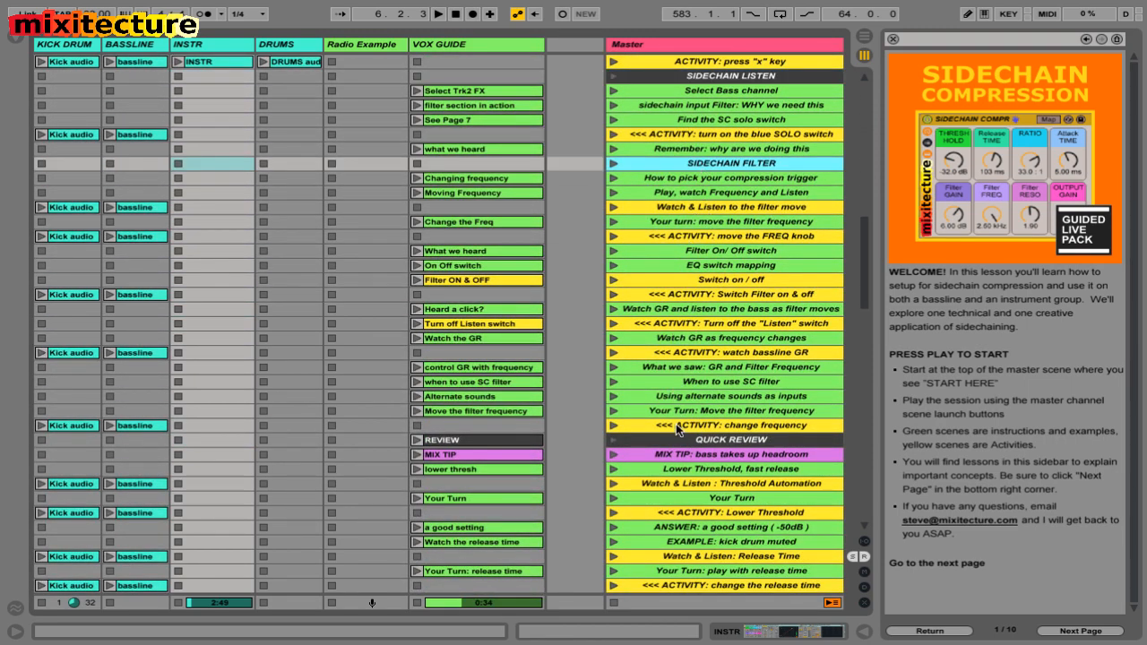
{"action": "scroll", "coordinate": [677, 428], "scroll_direction": "down", "scroll_amount": 10}
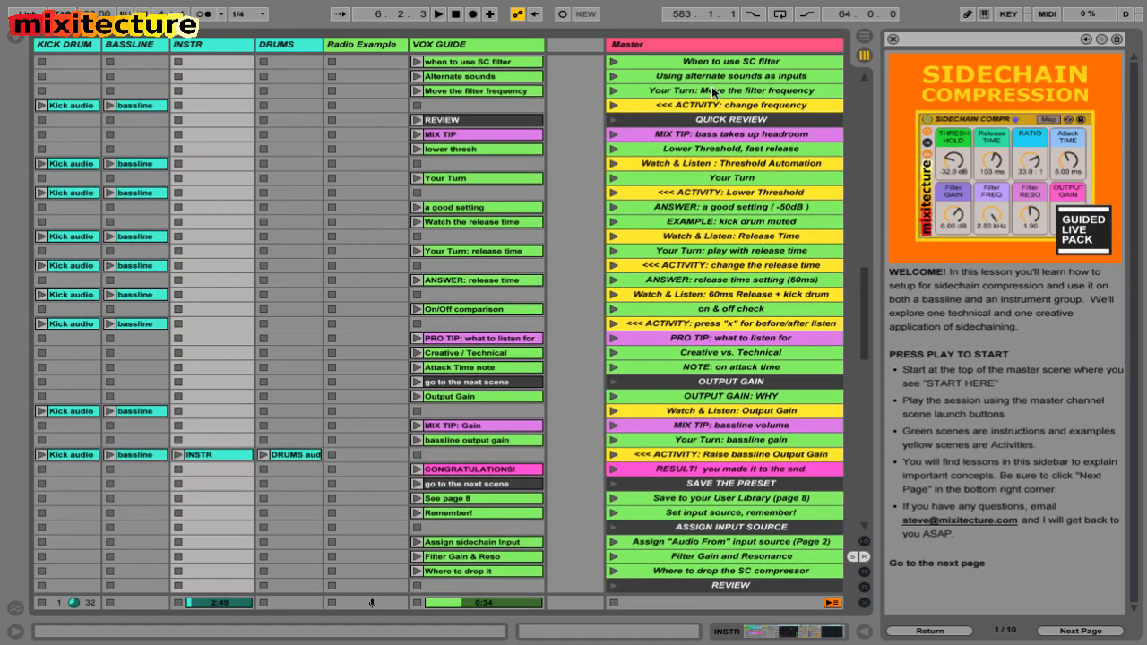
{"action": "left_click", "coordinate": [699, 119]}
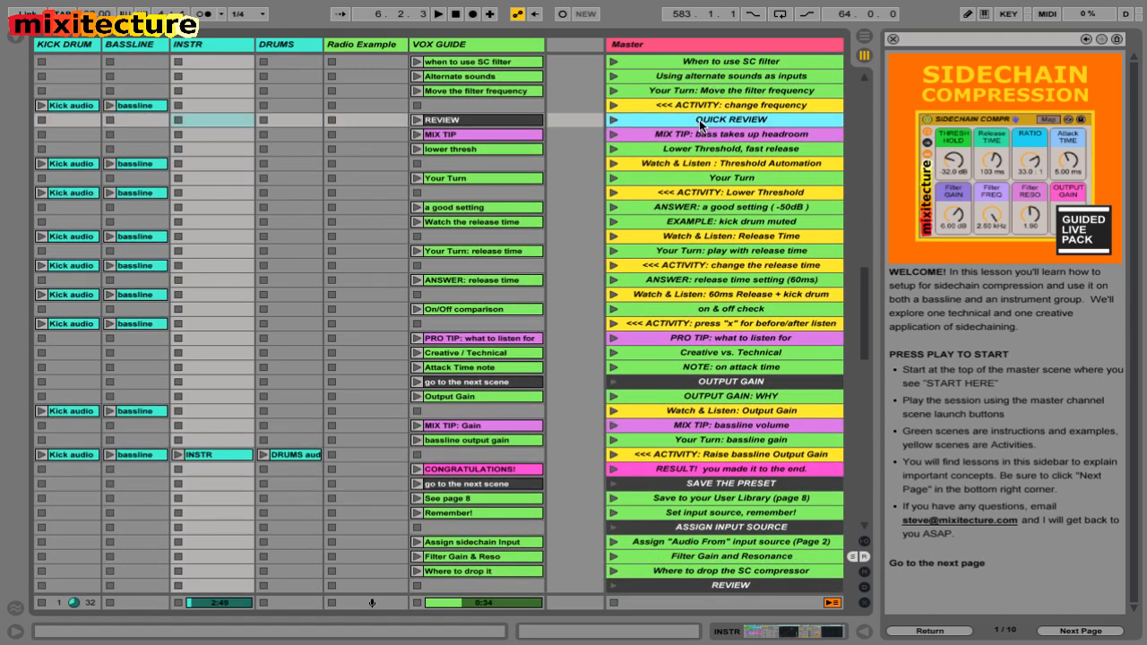
{"action": "scroll", "coordinate": [699, 119], "scroll_direction": "down", "scroll_amount": 5}
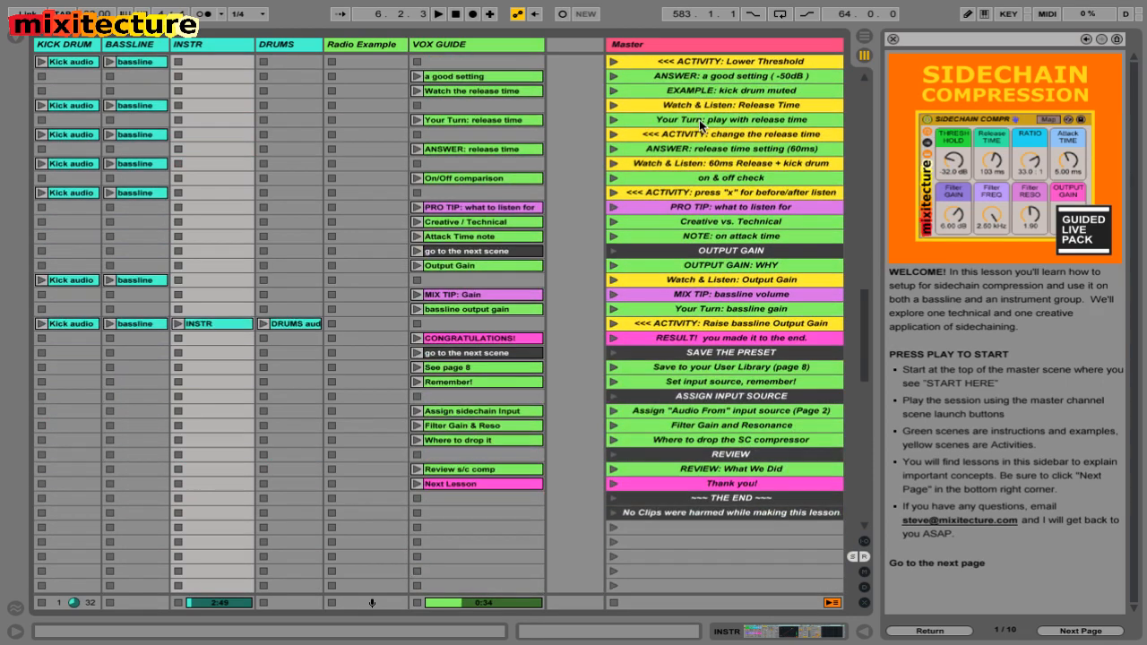
{"action": "left_click", "coordinate": [700, 223]}
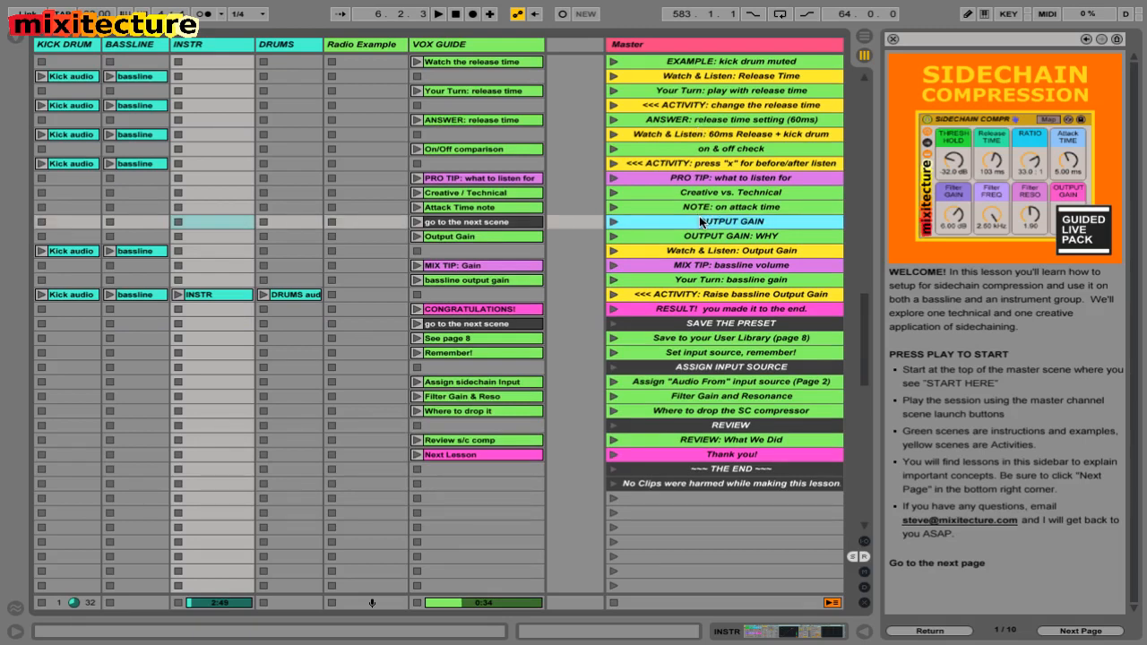
- Bring back the mixer and the device view below the scene list
{"action": "key", "text": "alt+super+l"}
{"action": "key", "text": "alt+super+m"}
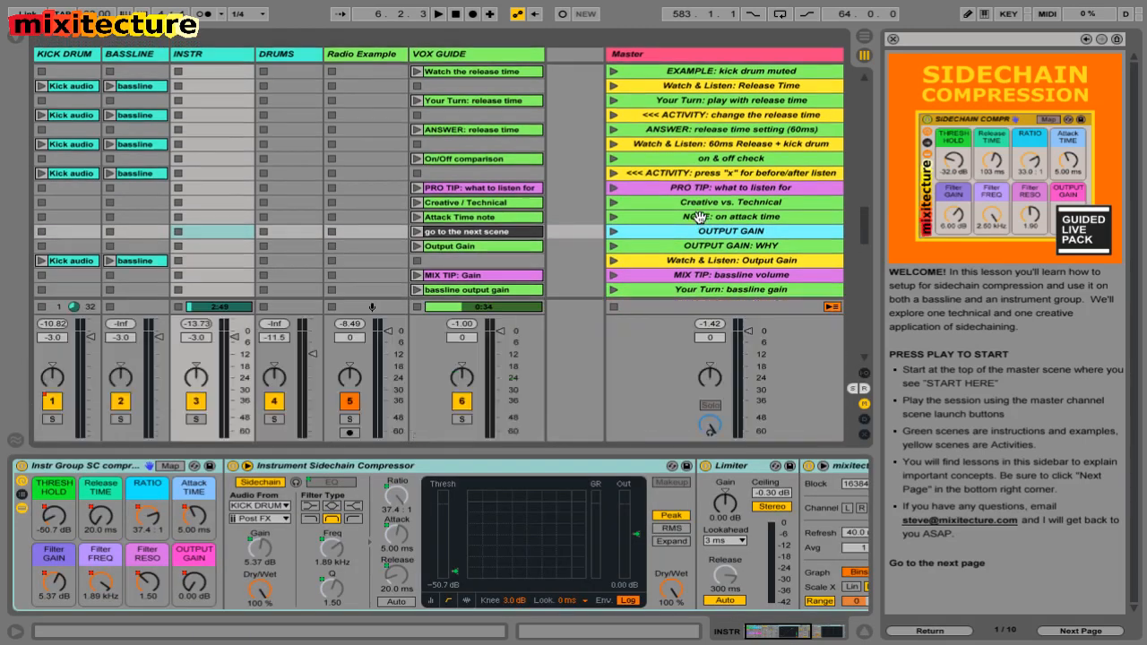
{"action": "key", "text": "super+Tab"}
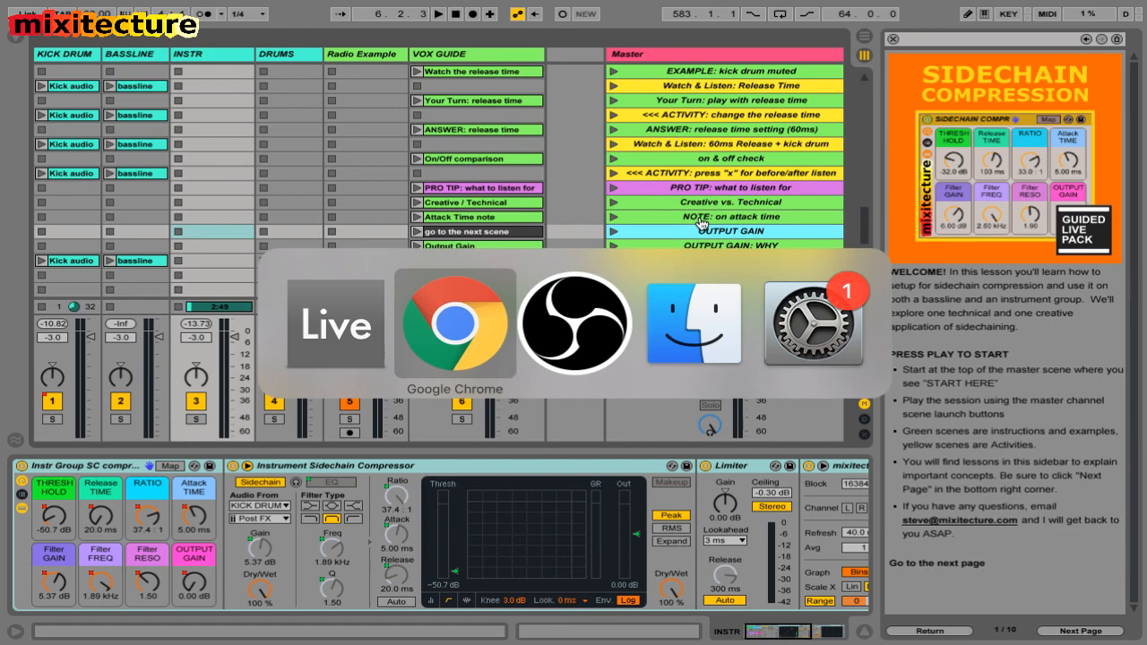
{"action": "key", "text": "super+Tab"}
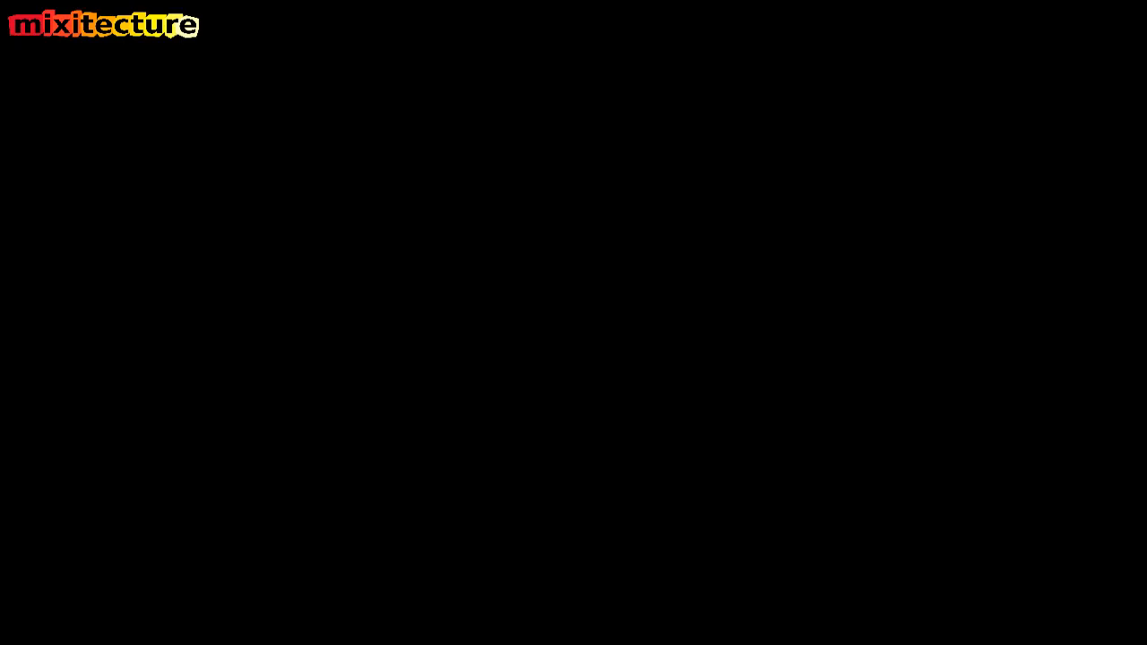